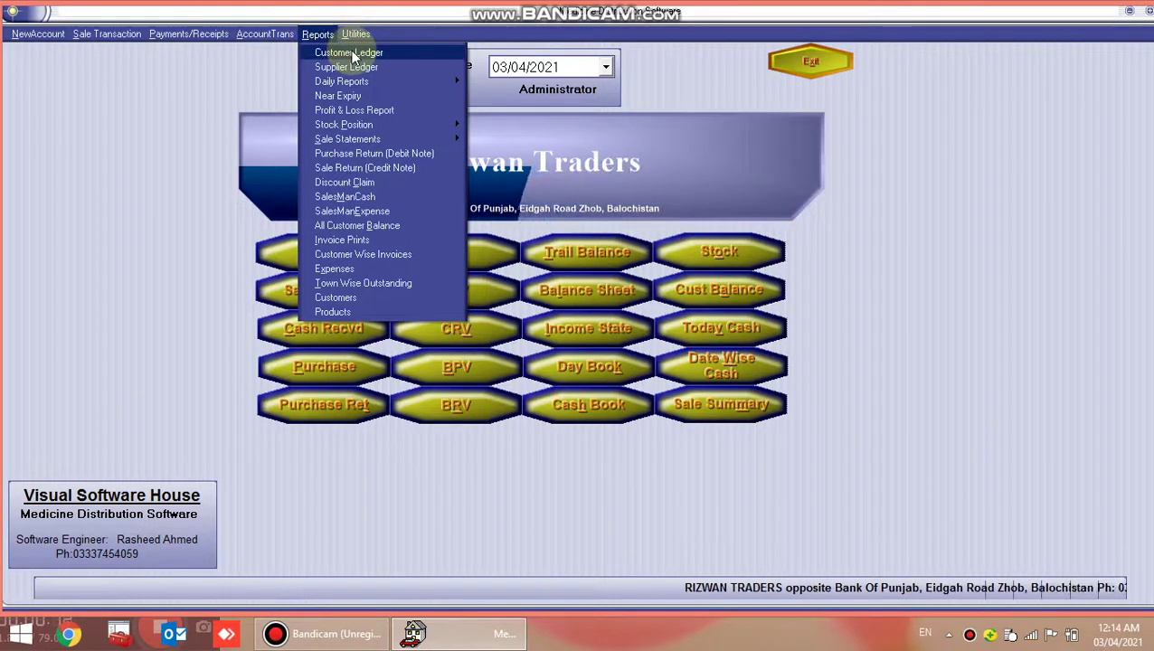
Step: Generate the customer ledger for the doctor's account by customer ID, covering 03/04/2010 to 03/04/2021
{"action": "left_click", "coordinate": [352, 52]}
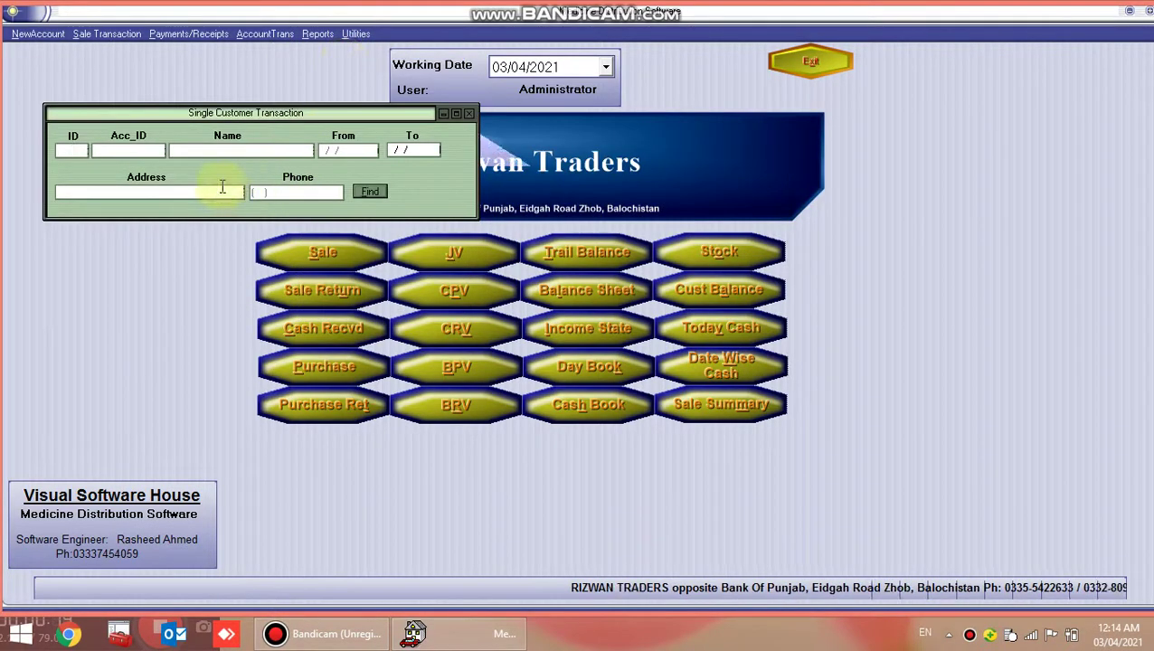
{"action": "type", "text": "2"}
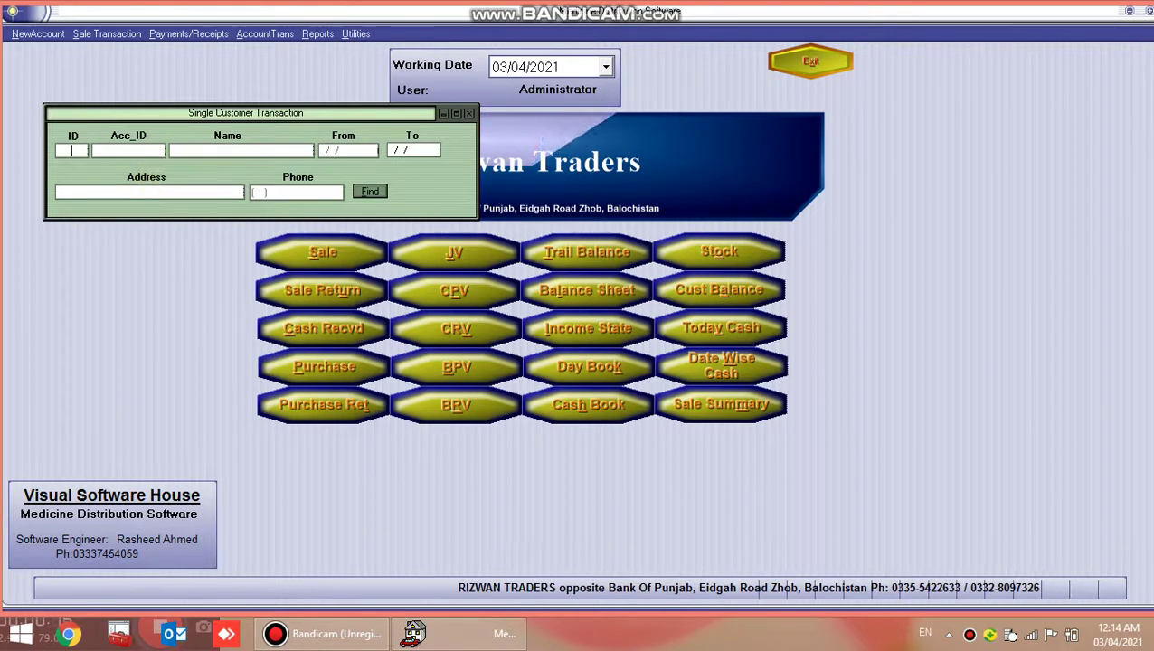
{"action": "key", "text": "Return"}
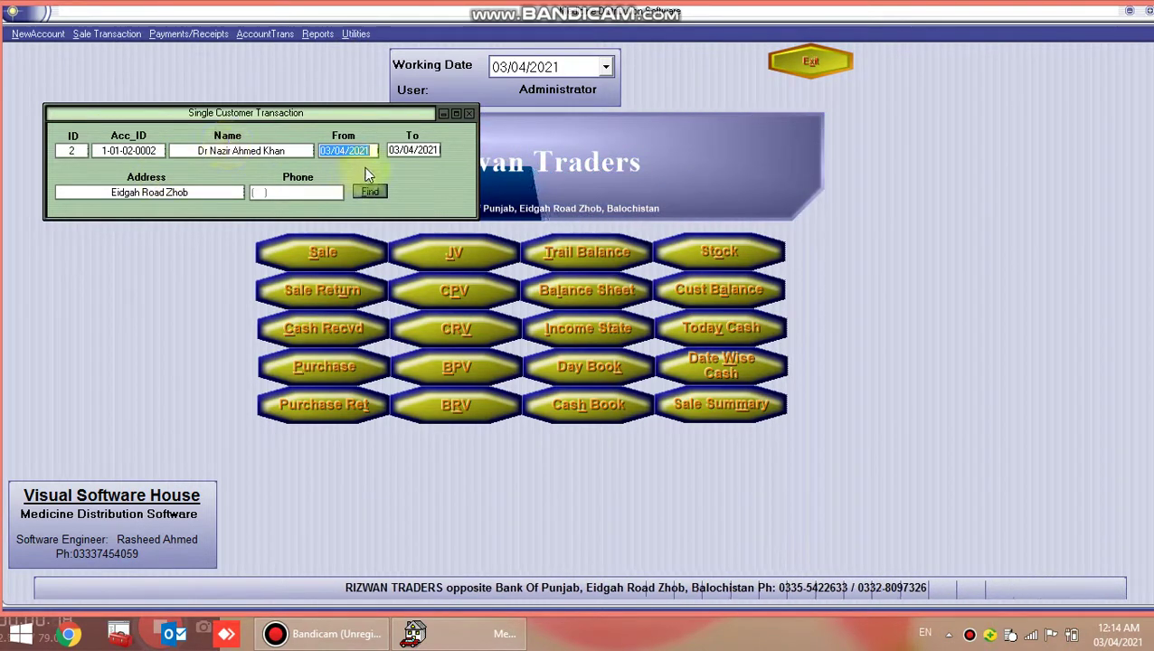
{"action": "left_click_drag", "start_coordinate": [357, 150], "coordinate": [371, 150]}
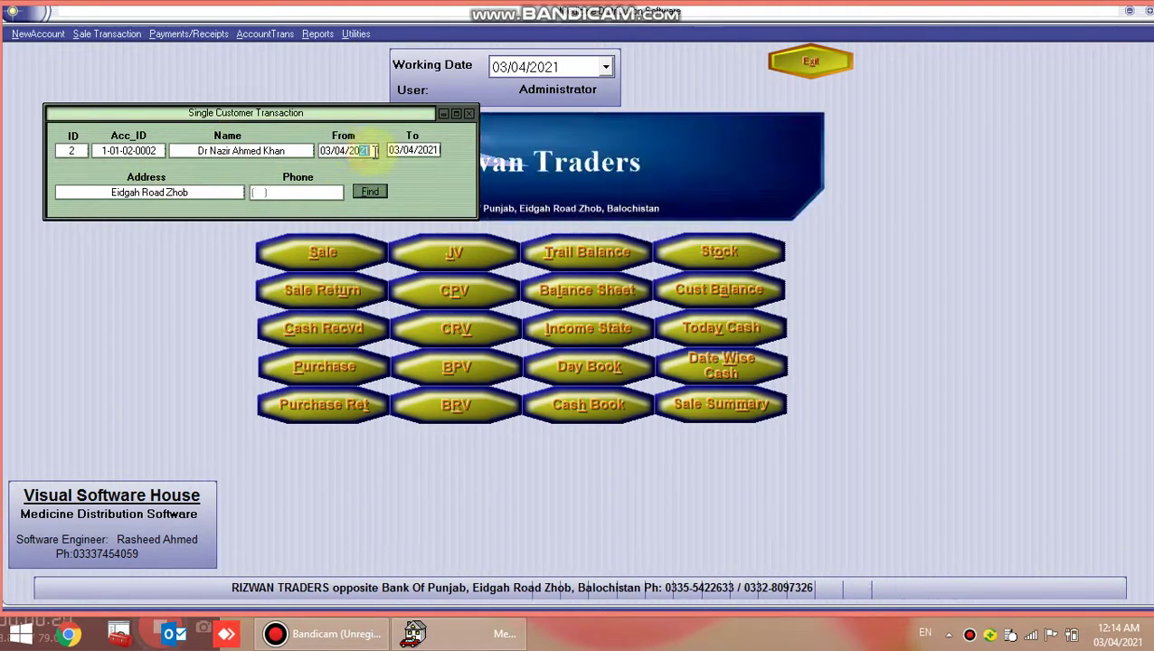
{"action": "key", "text": "Return"}
{"action": "key", "text": "Return"}
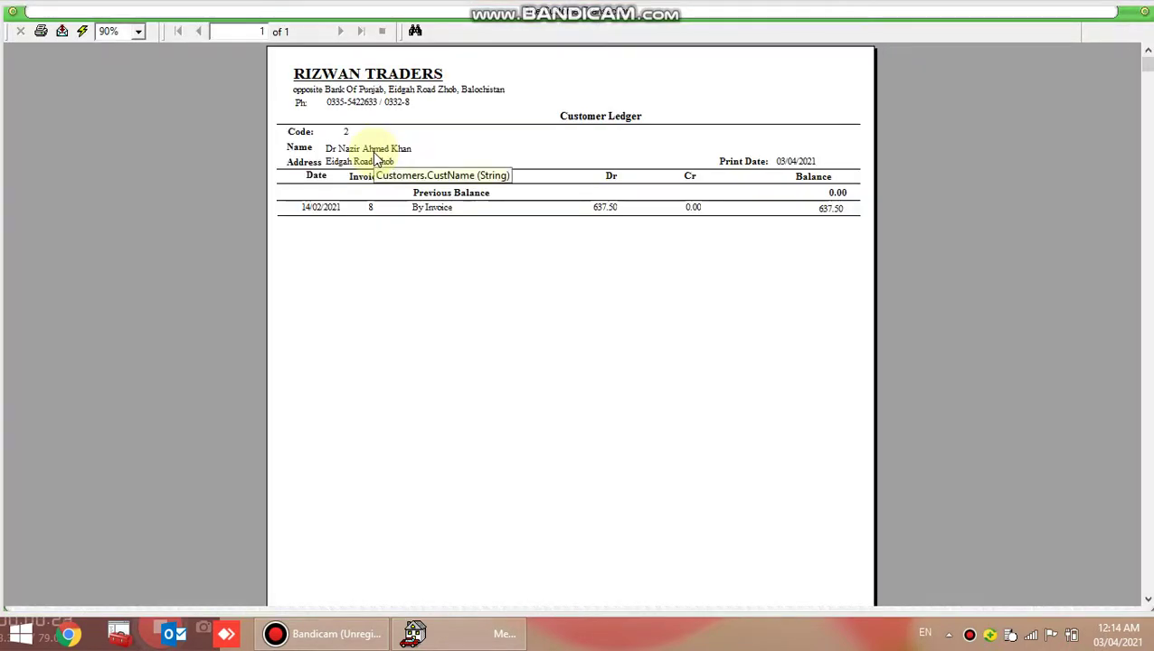
Step: Examine the customer ledger's name, address, invoice entry and grand balance, and close the report and its form
{"action": "left_click", "coordinate": [373, 154]}
{"action": "left_click", "coordinate": [351, 162]}
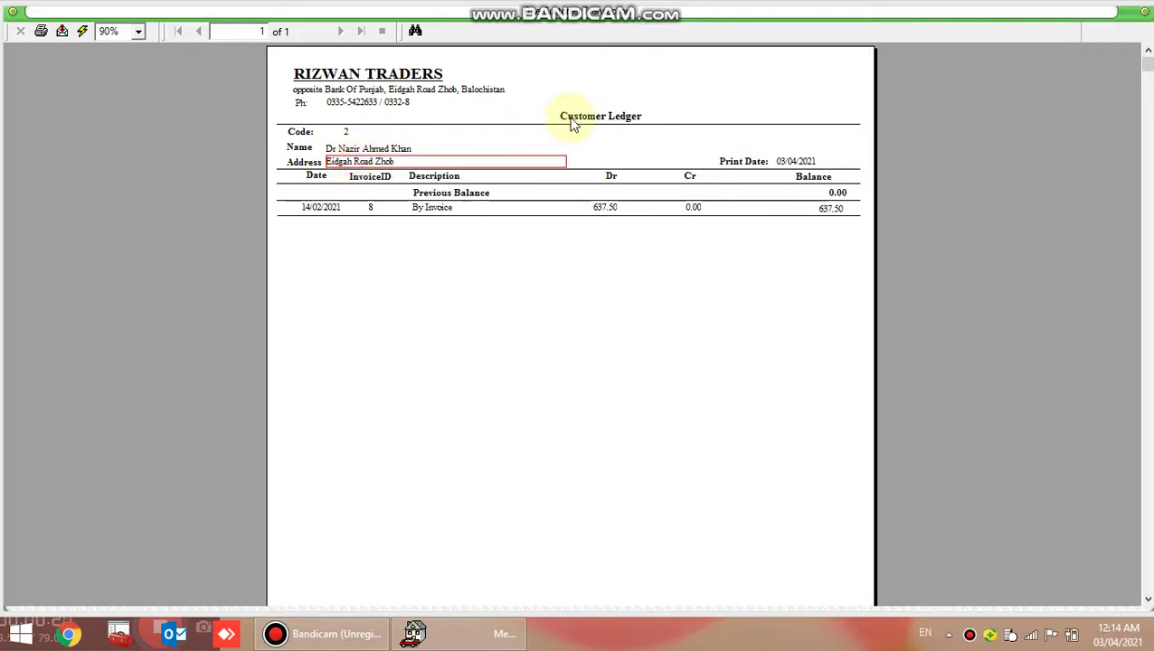
{"action": "left_click", "coordinate": [442, 208]}
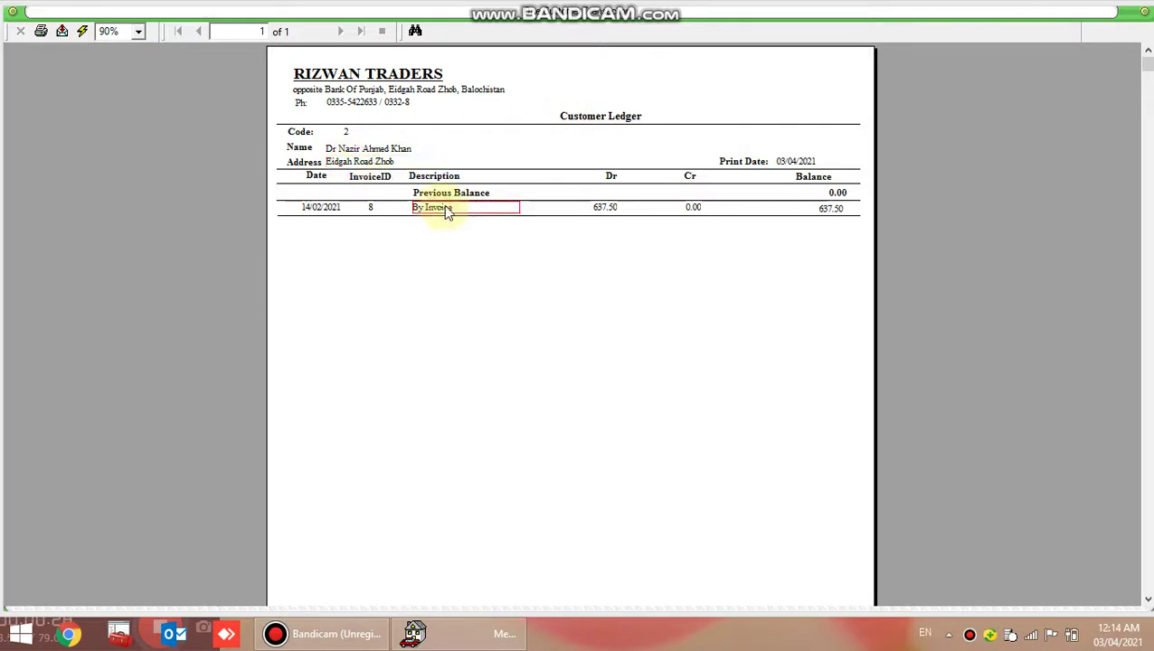
{"action": "left_click", "coordinate": [312, 231]}
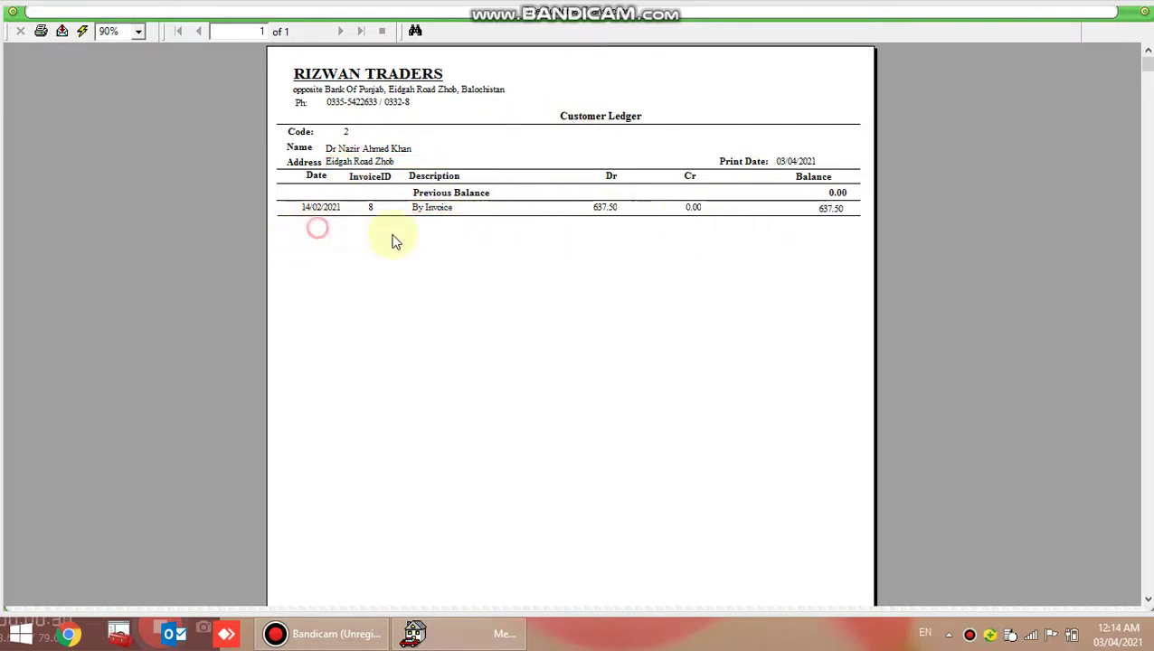
{"action": "mouse_move", "coordinate": [1149, 16]}
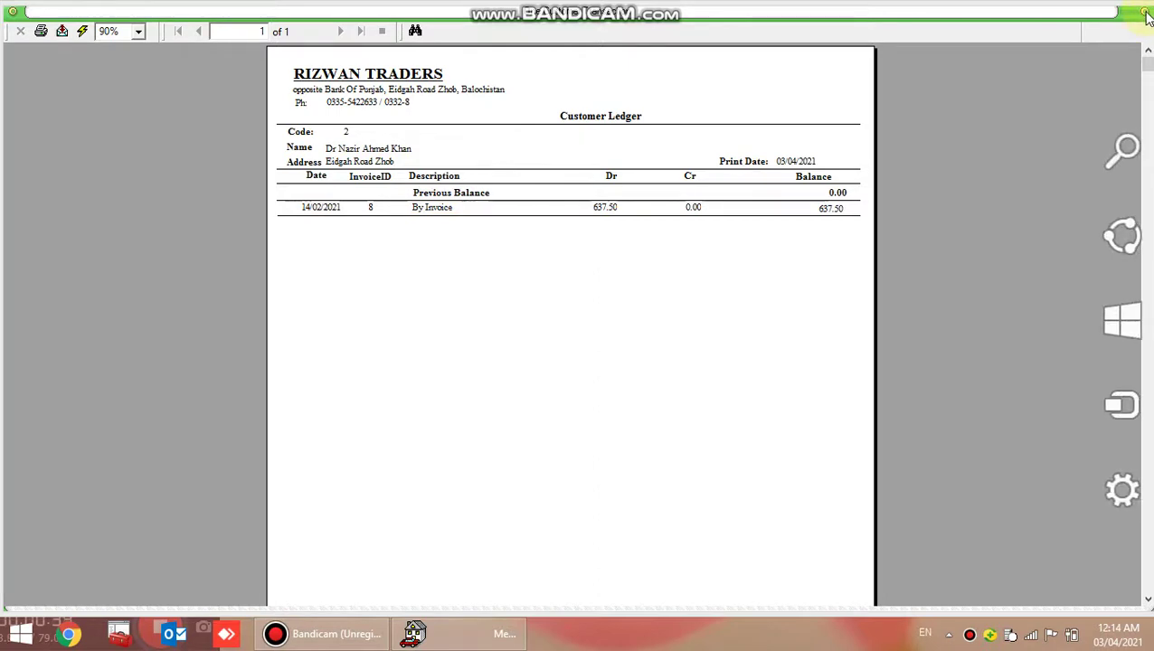
{"action": "scroll", "coordinate": [687, 298], "scroll_direction": "down", "scroll_amount": 5}
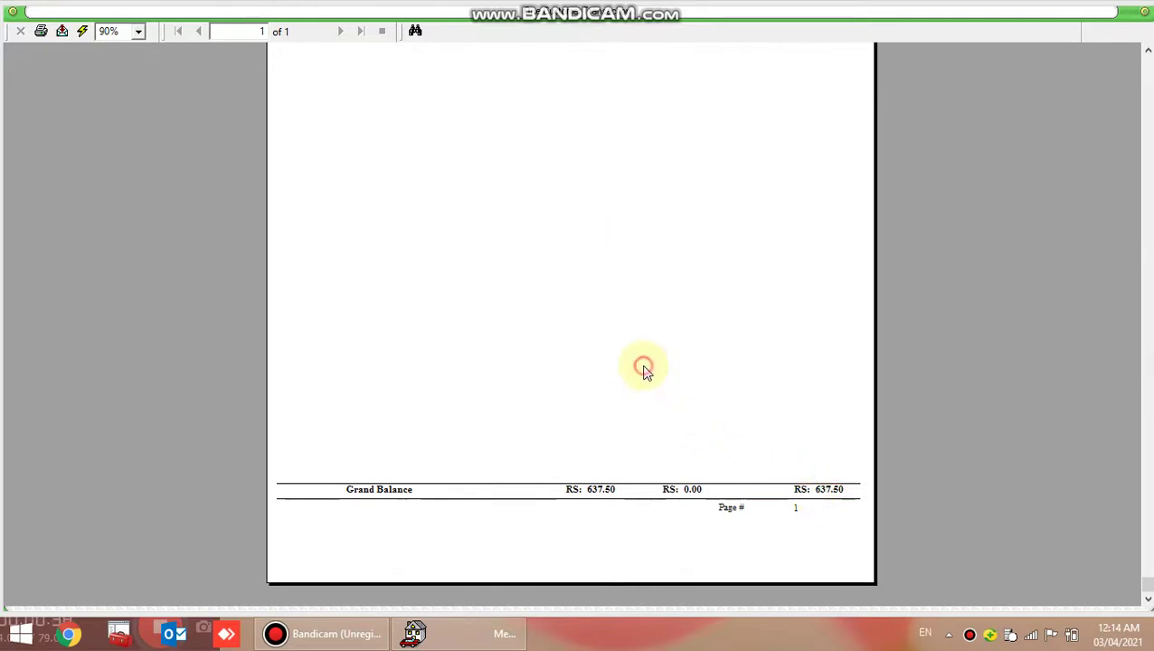
{"action": "scroll", "coordinate": [893, 110], "scroll_direction": "up", "scroll_amount": 5}
{"action": "left_click", "coordinate": [1146, 13]}
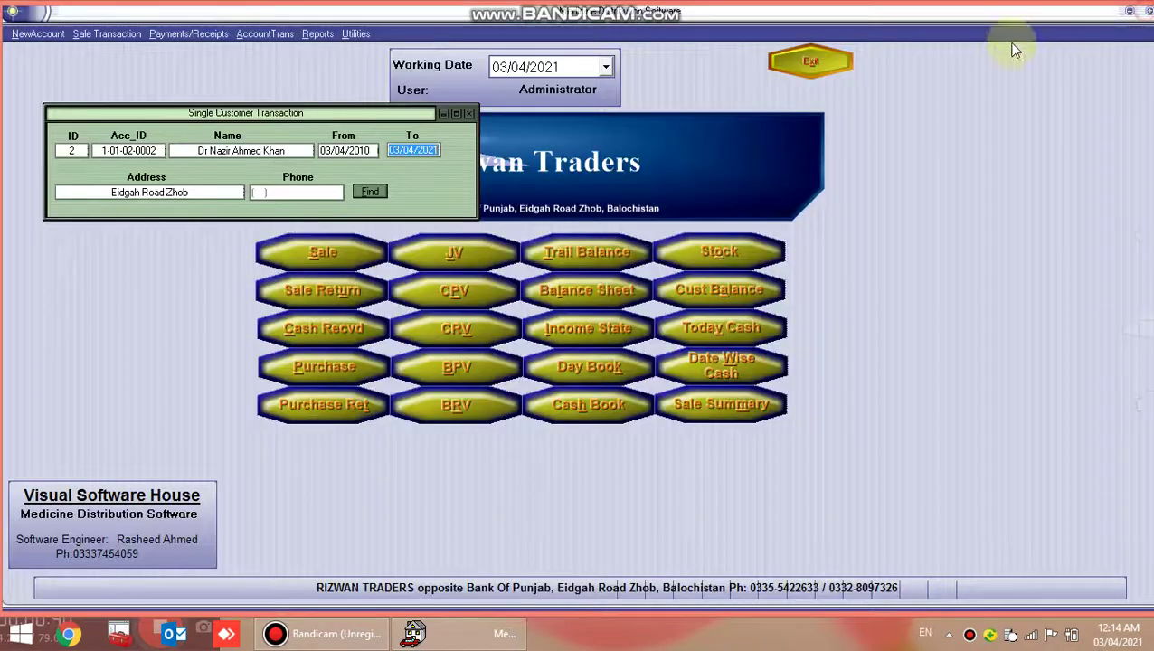
{"action": "left_click", "coordinate": [468, 113]}
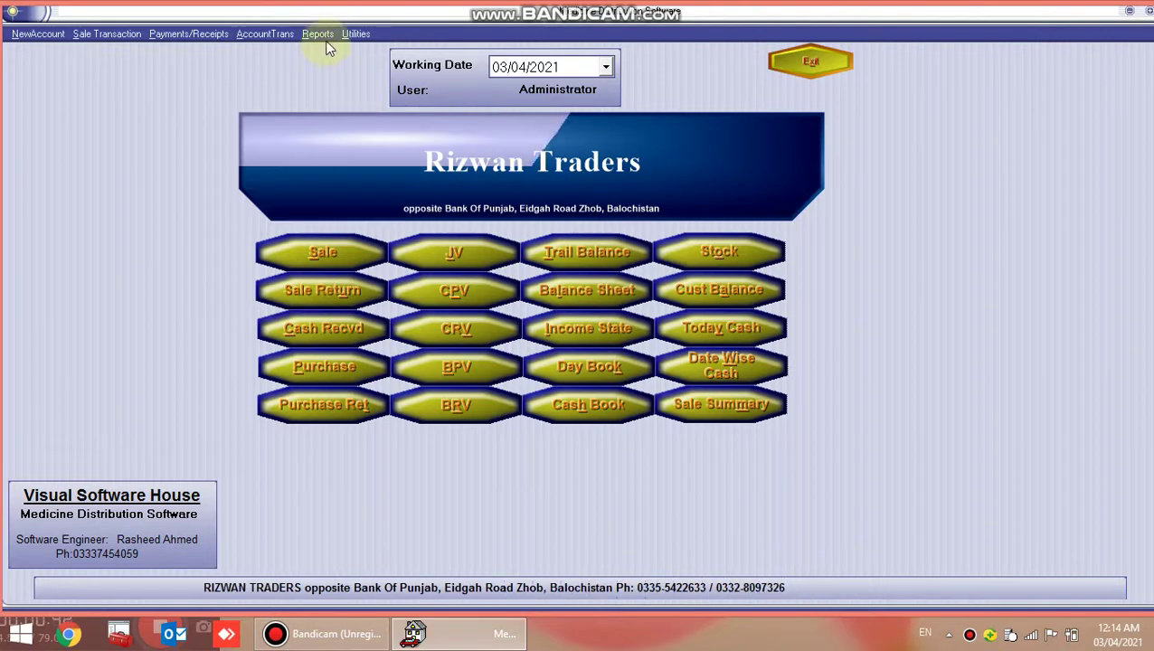
Step: Start a supplier ledger report and look up Stieg Skin Care as the supplier
{"action": "left_click", "coordinate": [318, 34]}
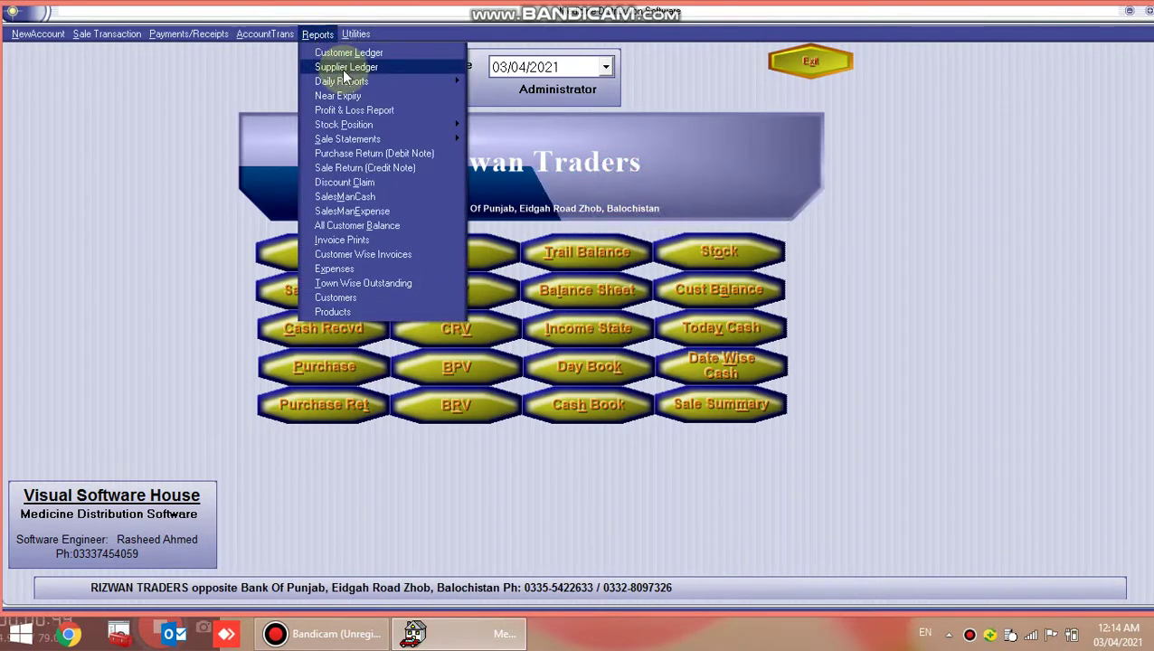
{"action": "left_click", "coordinate": [343, 69]}
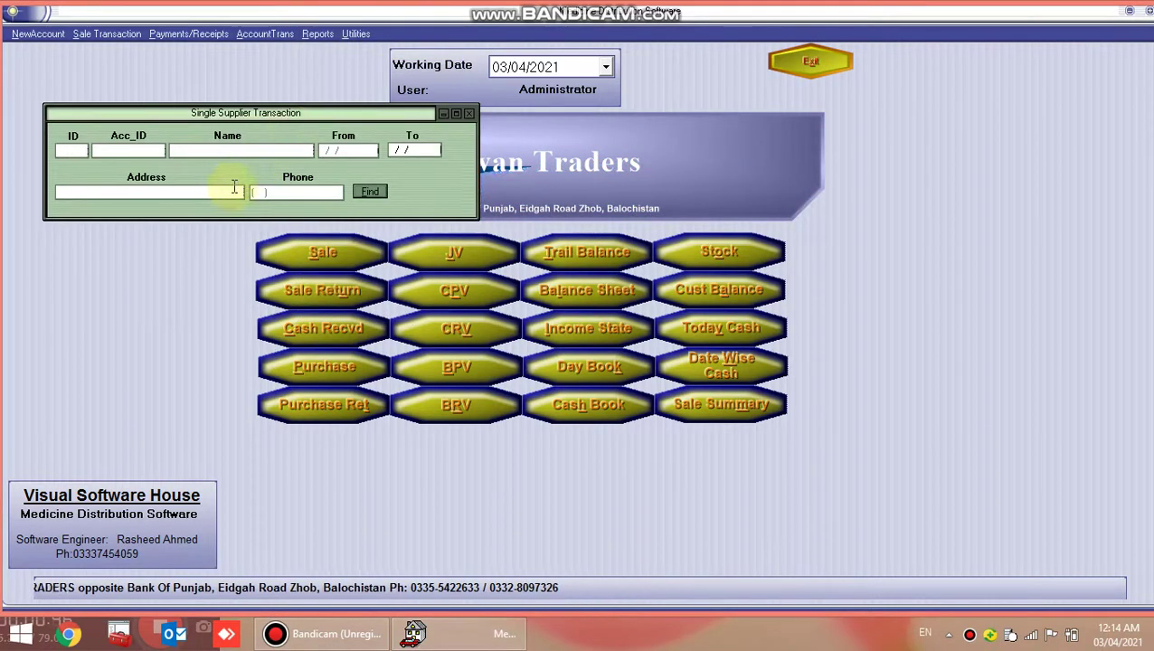
{"action": "left_click", "coordinate": [370, 191]}
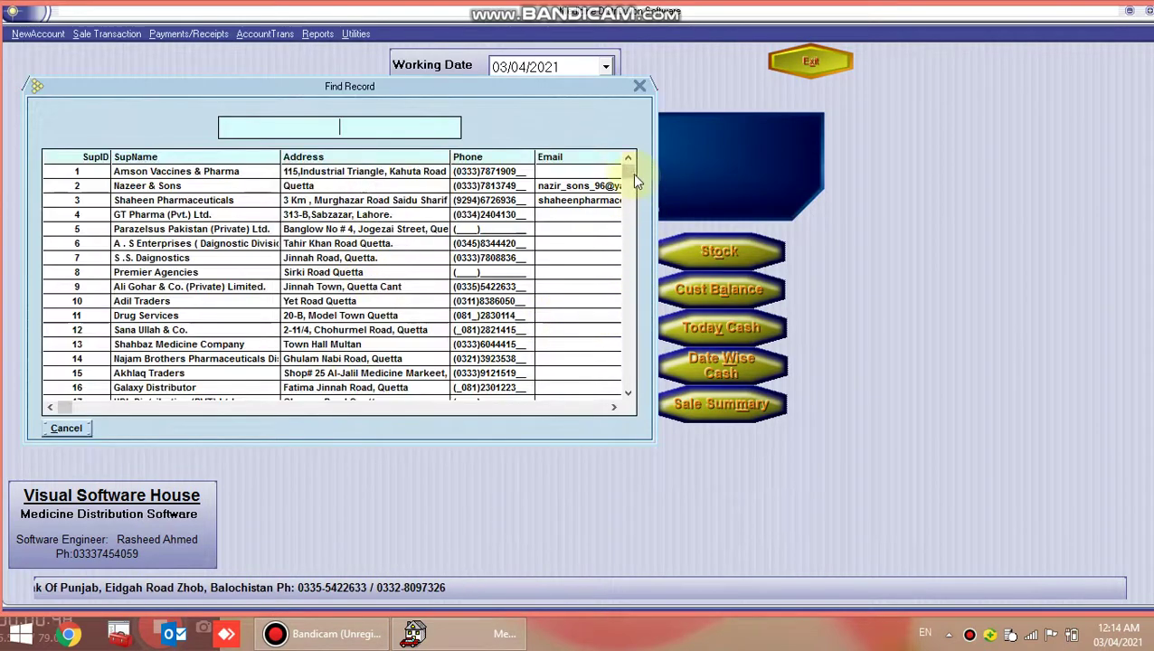
{"action": "scroll", "coordinate": [620, 371], "scroll_direction": "down", "scroll_amount": 5}
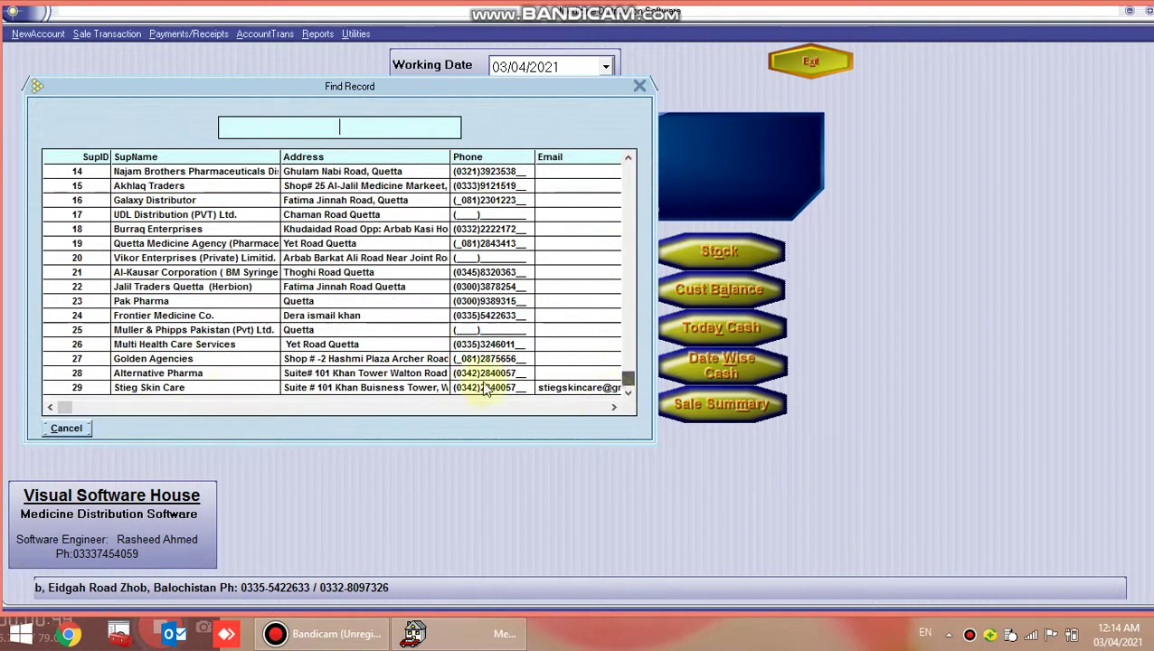
{"action": "double_click", "coordinate": [163, 387]}
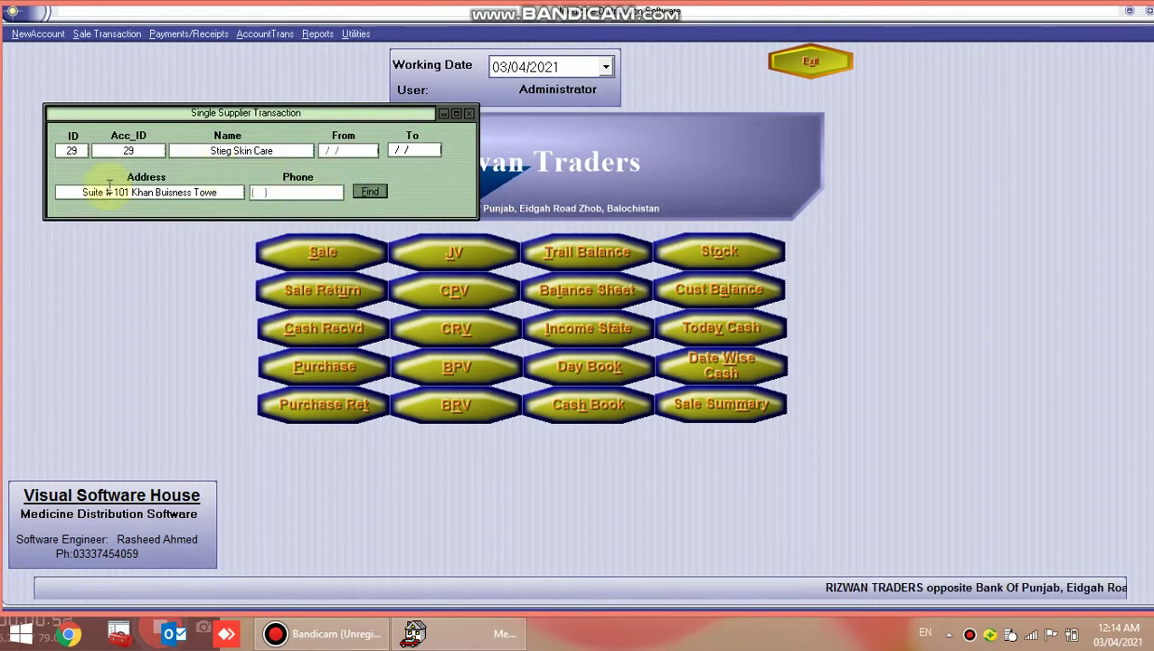
Step: Generate the supplier's transaction report for the period 03/04/2020 to 03/04/2021
{"action": "key", "text": "Return"}
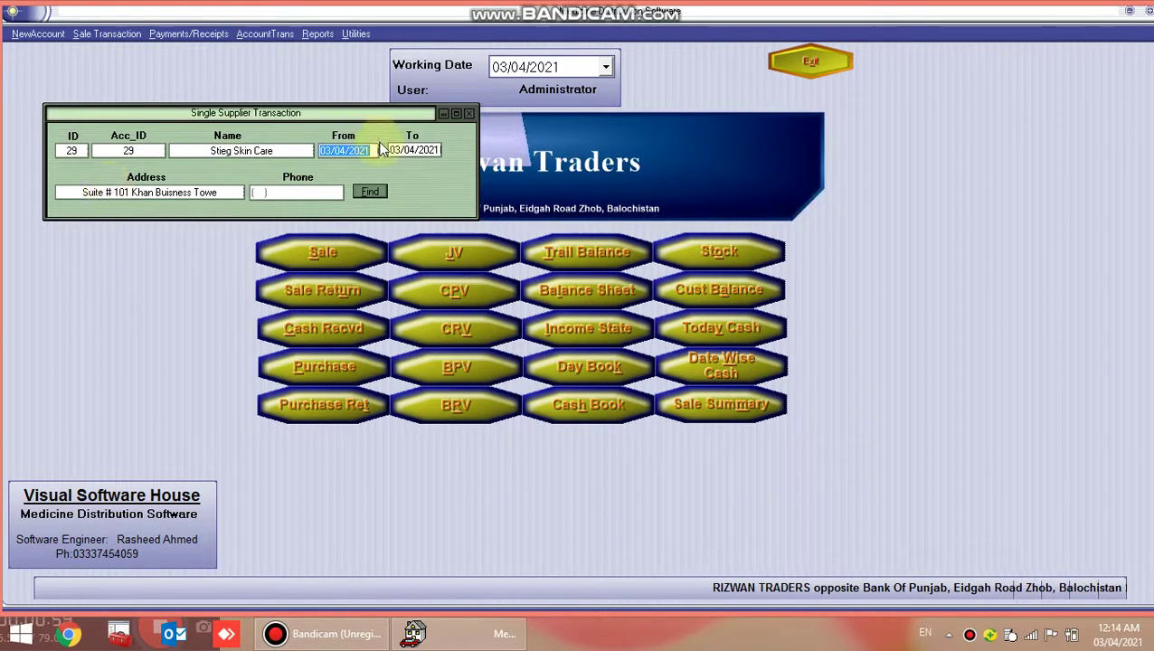
{"action": "left_click_drag", "start_coordinate": [356, 151], "coordinate": [368, 150]}
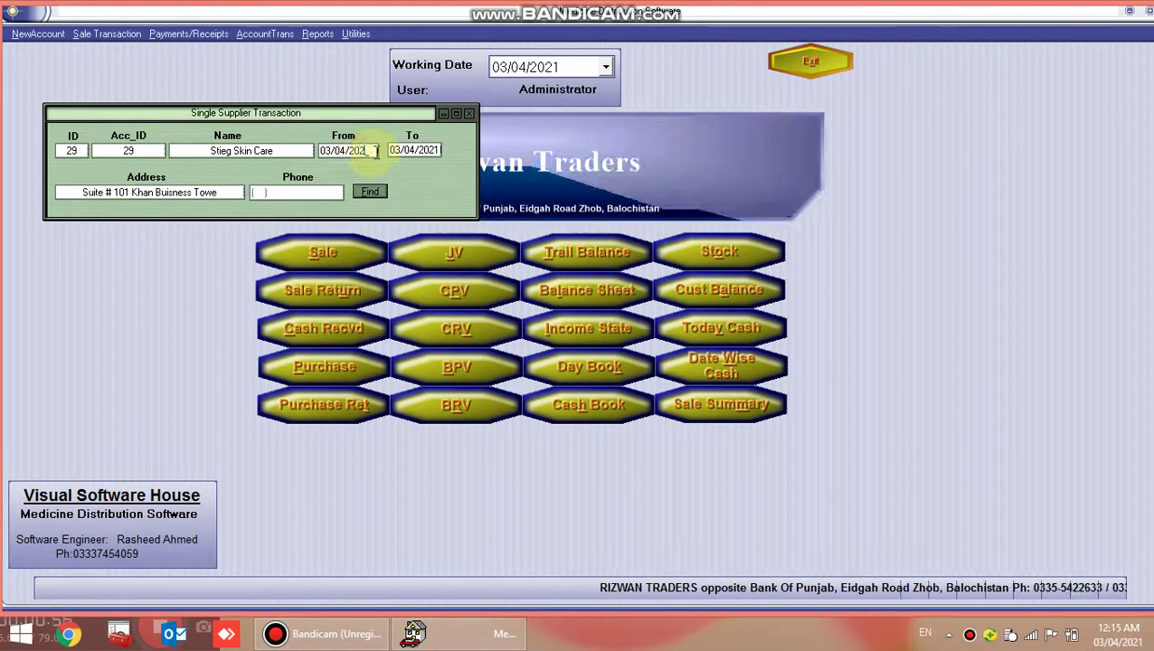
{"action": "type", "text": "20"}
{"action": "key", "text": "Return"}
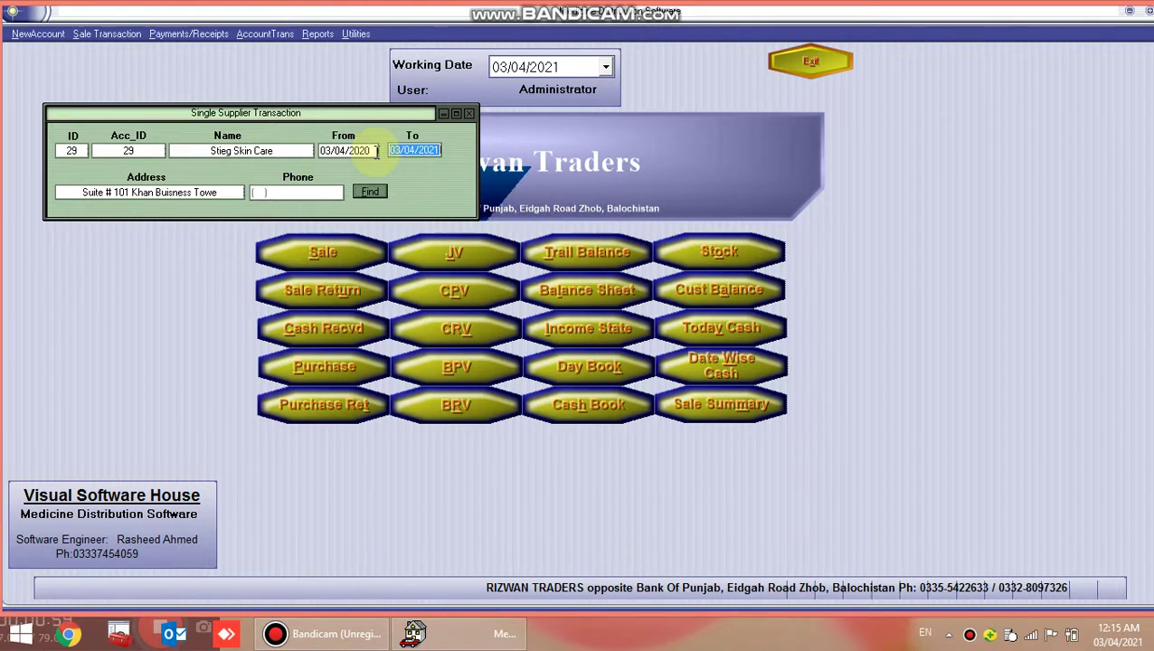
{"action": "key", "text": "Return"}
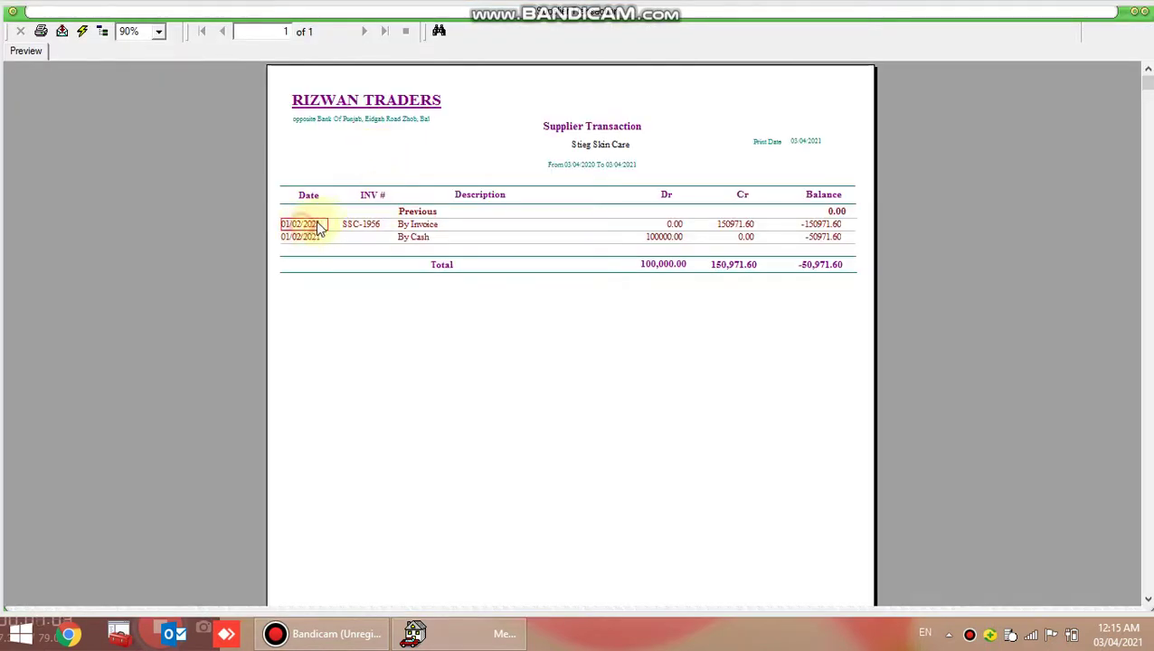
Step: Examine the supplier report's invoice and cash entries and balance total, and close the report and its form
{"action": "left_click", "coordinate": [403, 227]}
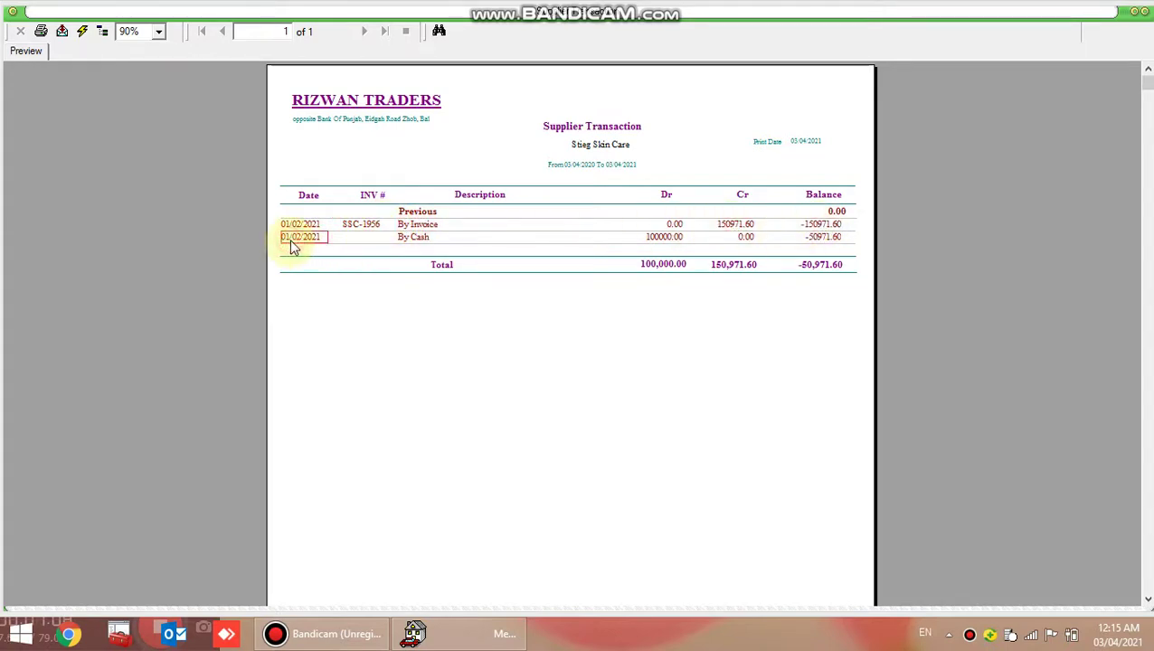
{"action": "left_click", "coordinate": [412, 238]}
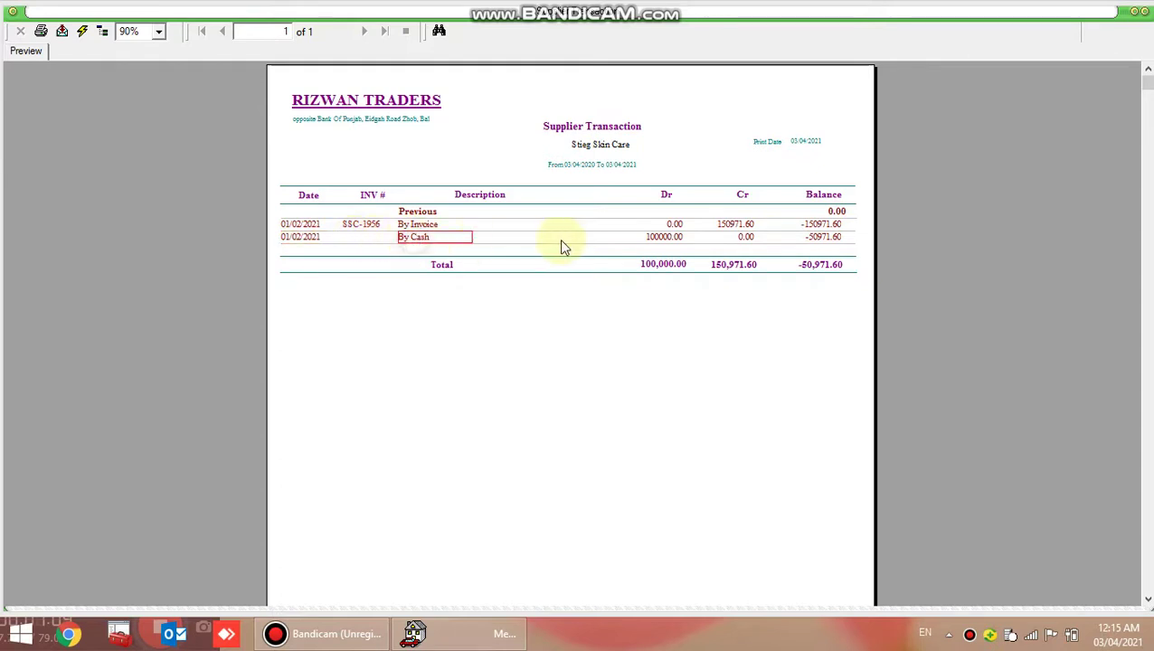
{"action": "left_click", "coordinate": [648, 237]}
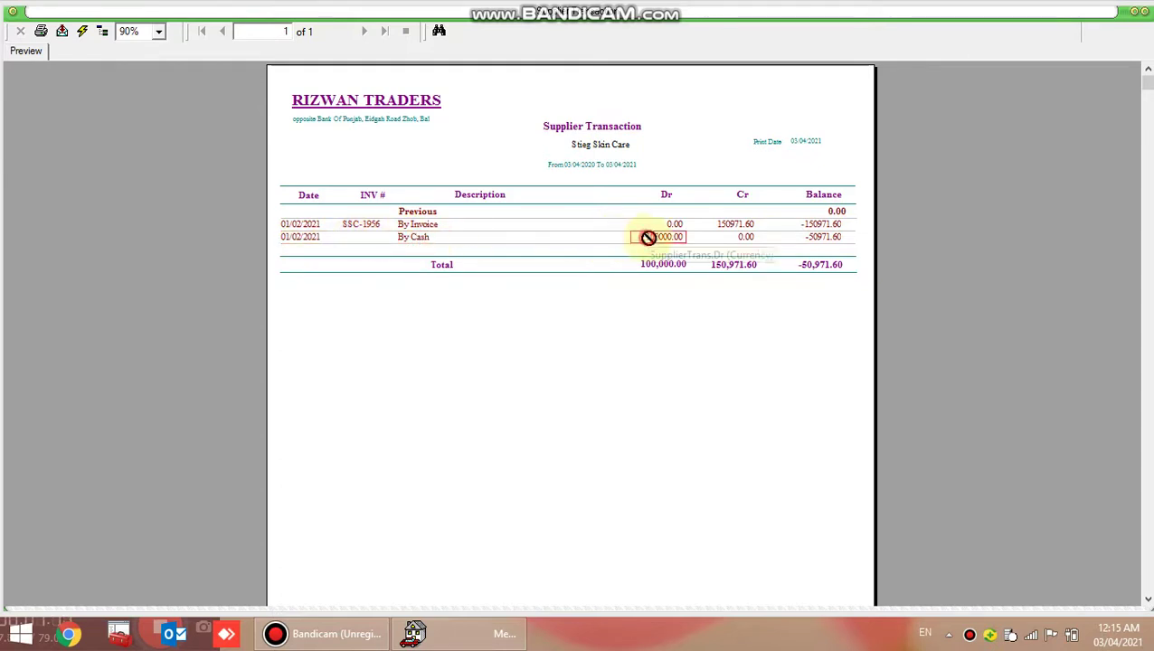
{"action": "left_click", "coordinate": [825, 240]}
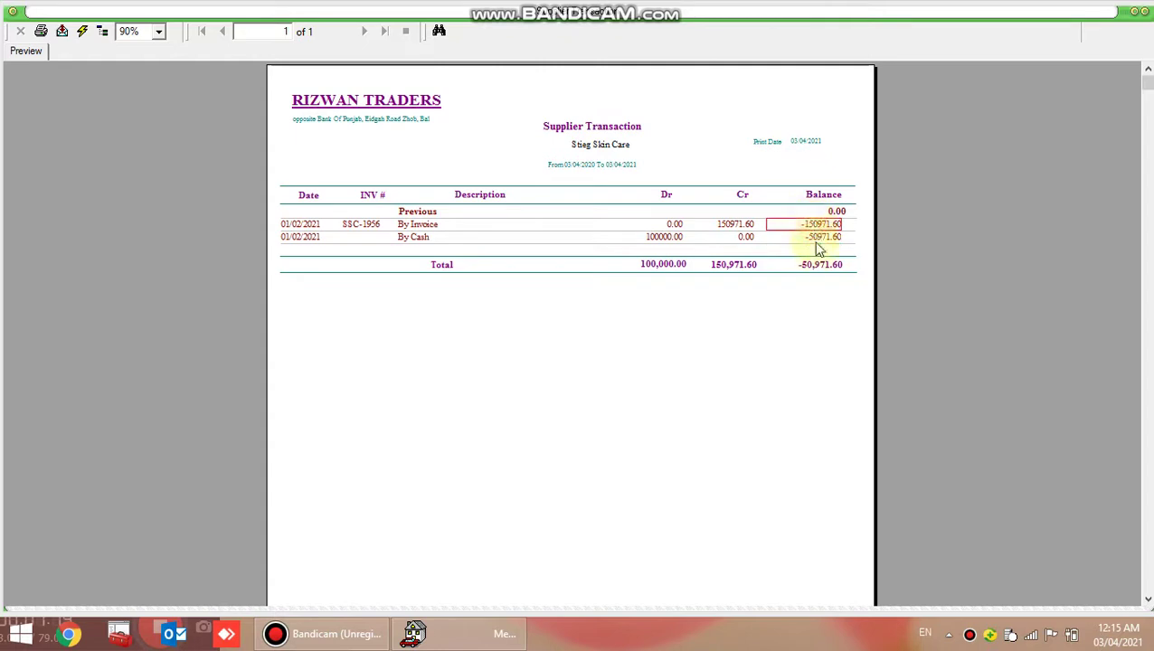
{"action": "left_click", "coordinate": [820, 265]}
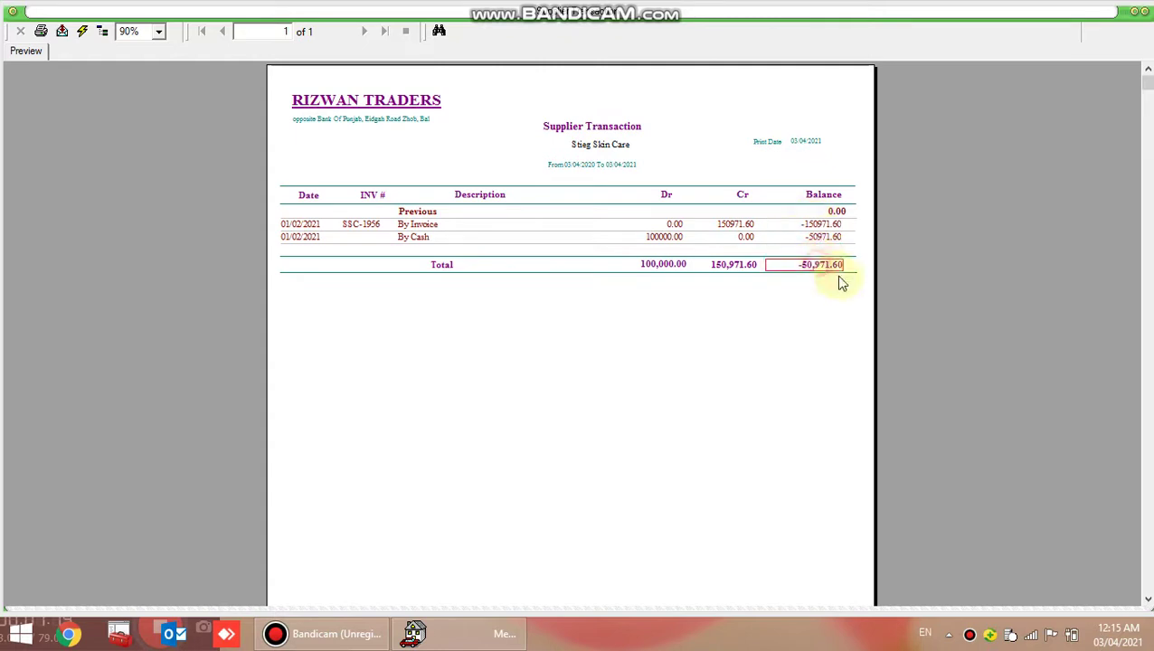
{"action": "left_click", "coordinate": [1142, 15]}
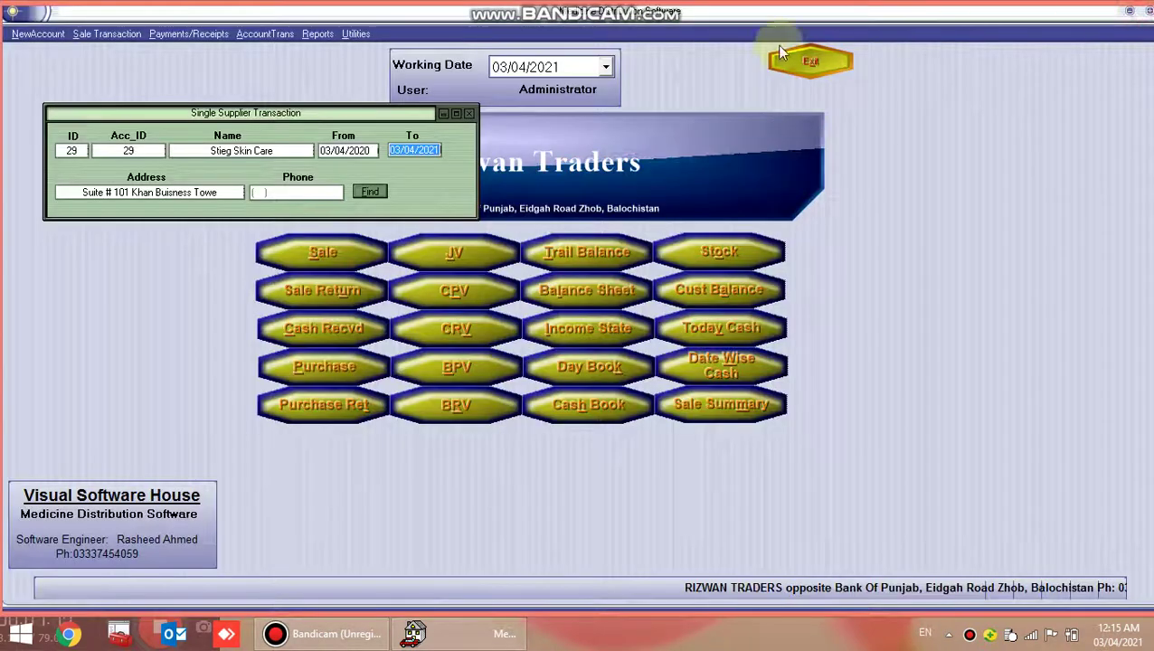
{"action": "left_click", "coordinate": [469, 115]}
Step: Start a customer ledger report and look up Balochistan Medical Store as the customer
{"action": "left_click", "coordinate": [318, 34]}
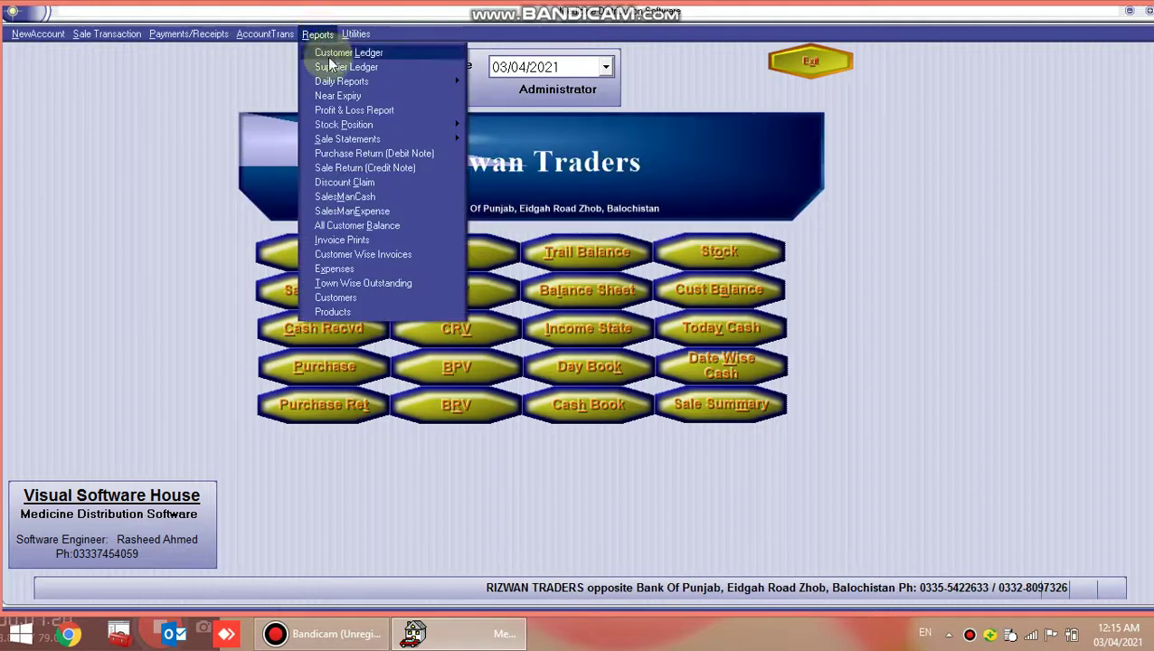
{"action": "left_click", "coordinate": [337, 55]}
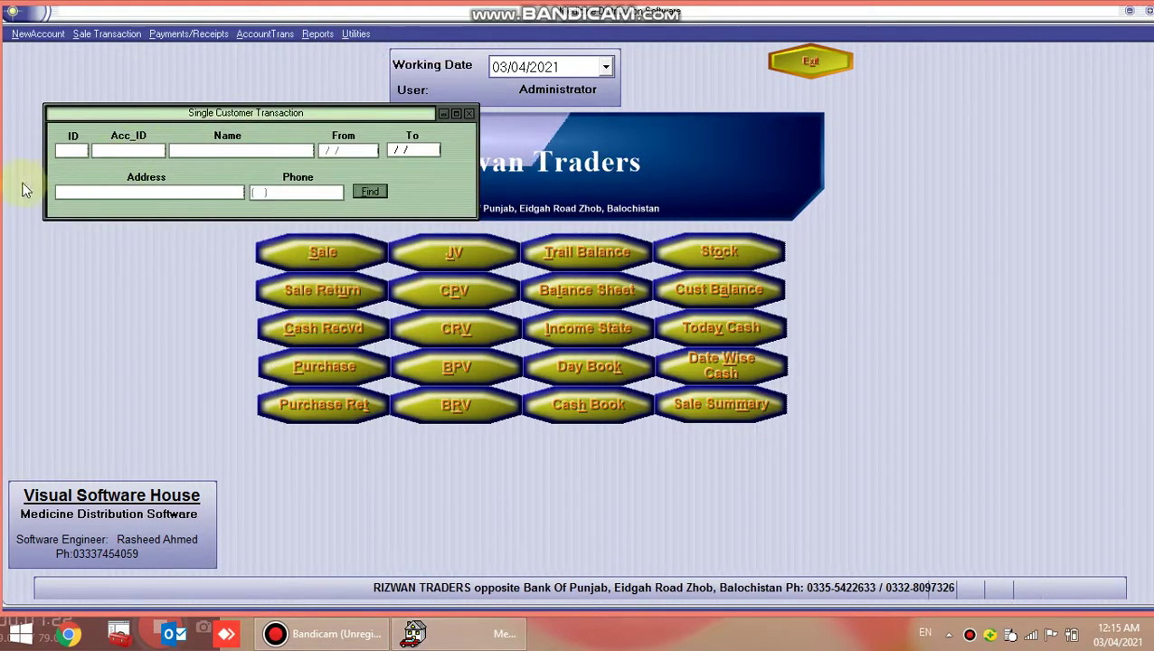
{"action": "left_click", "coordinate": [370, 192]}
{"action": "left_click", "coordinate": [248, 205]}
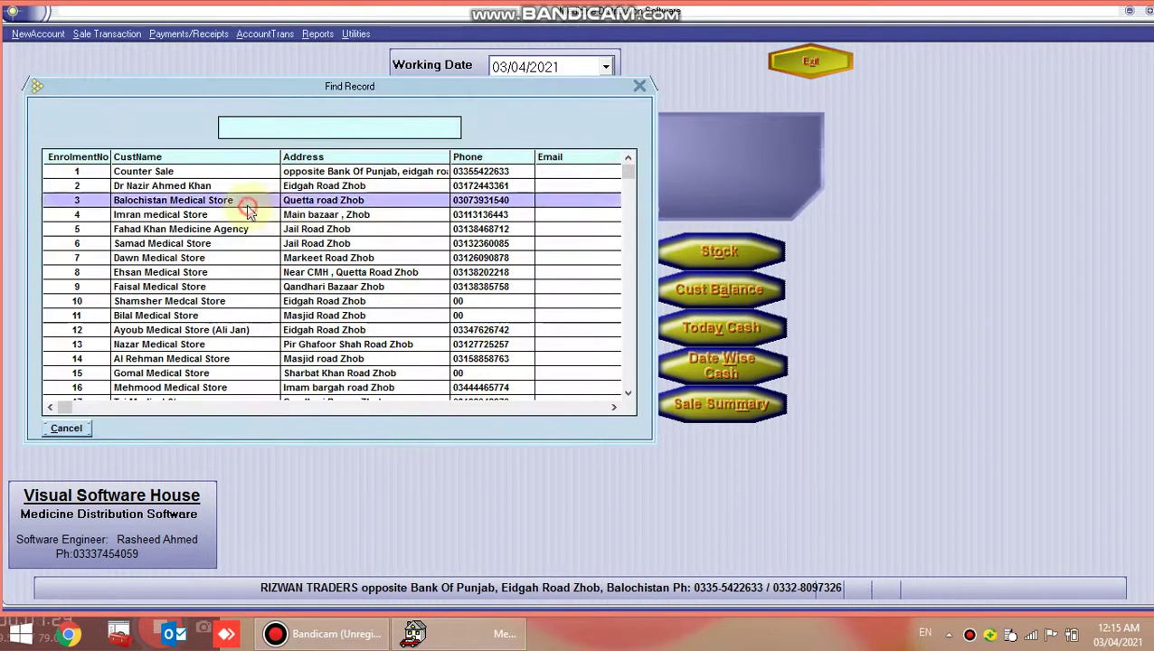
{"action": "left_click", "coordinate": [248, 205]}
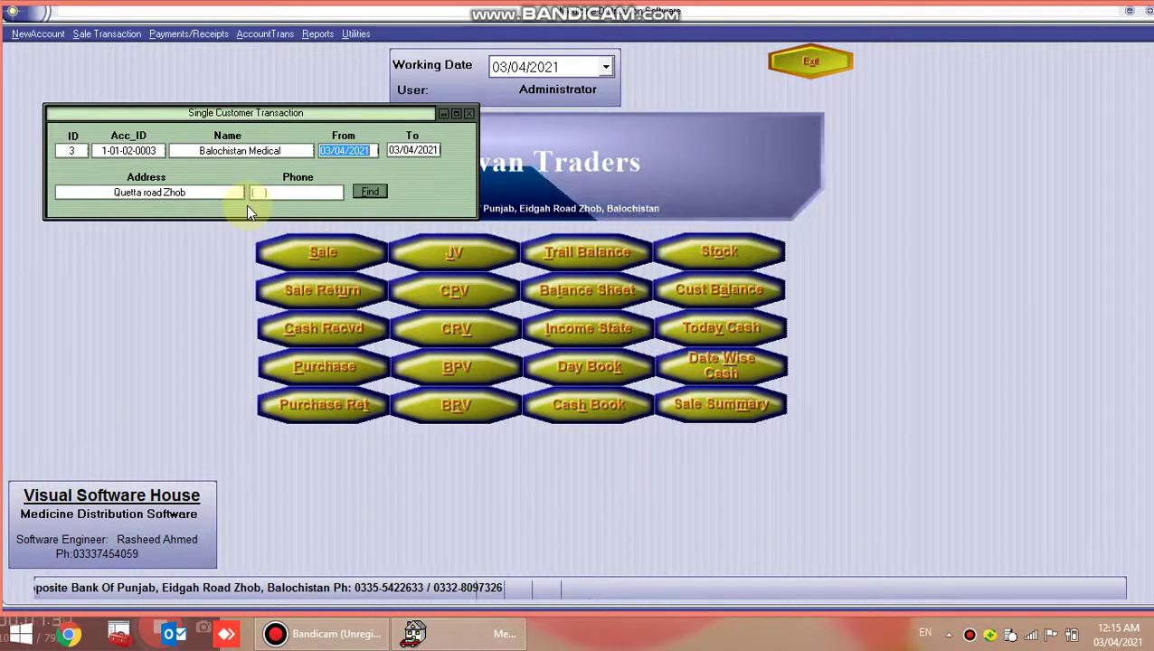
Step: Generate the store's customer ledger with 03/04/2021 as both start and end date, and close the report and form
{"action": "key", "text": "Tab"}
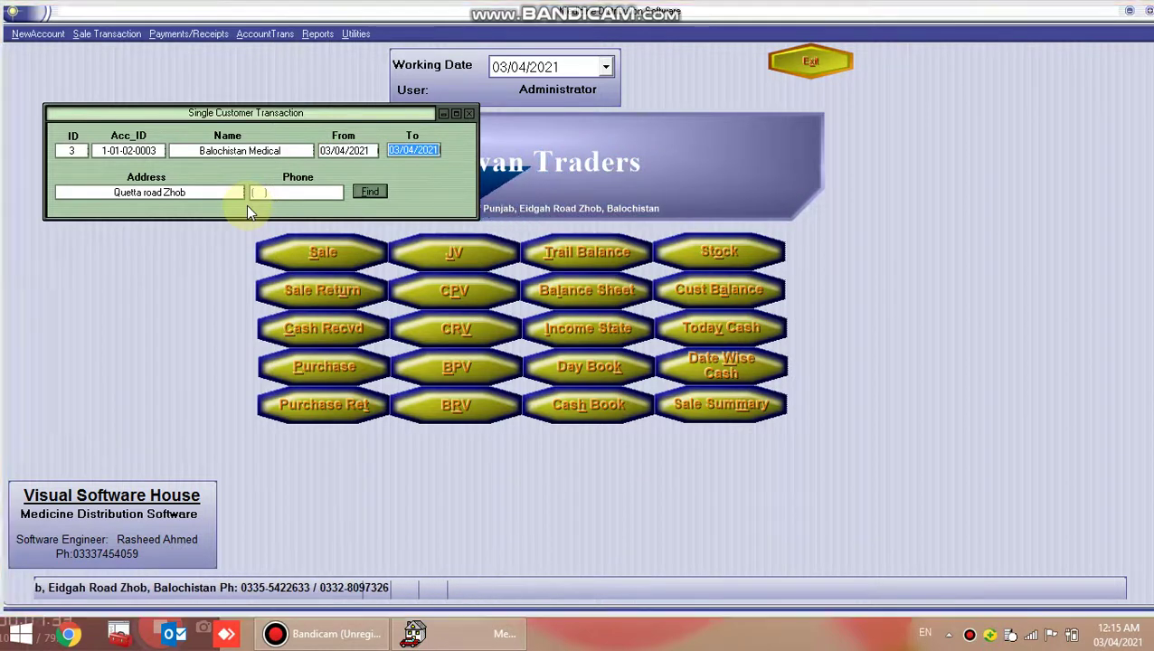
{"action": "key", "text": "Return"}
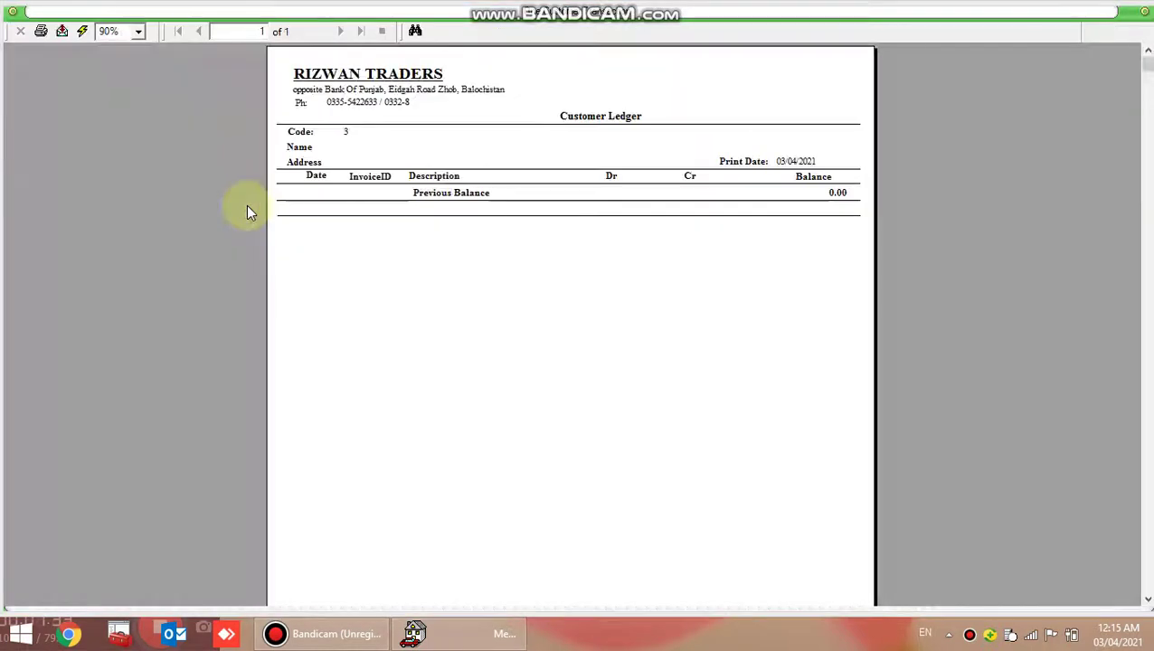
{"action": "left_click", "coordinate": [1145, 12]}
{"action": "left_click", "coordinate": [457, 108]}
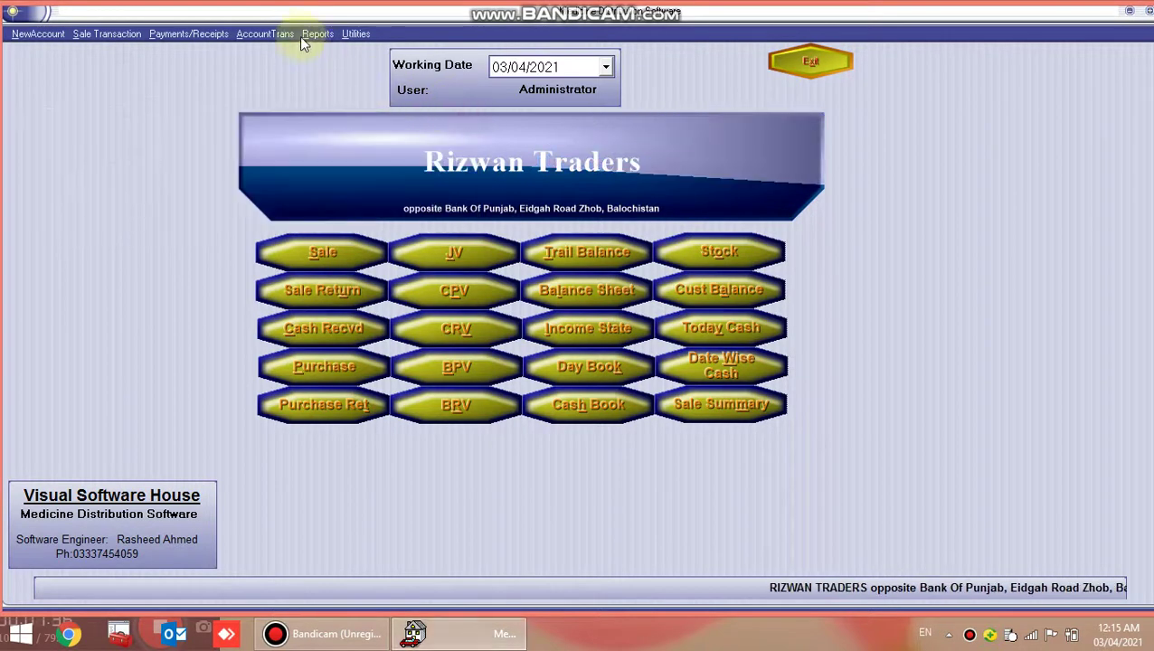
Step: Generate the daily report of cash received from customers for 03/04/2010 to 03/04/2021, and close the report and its date form
{"action": "left_click", "coordinate": [312, 36]}
{"action": "mouse_move", "coordinate": [339, 86]}
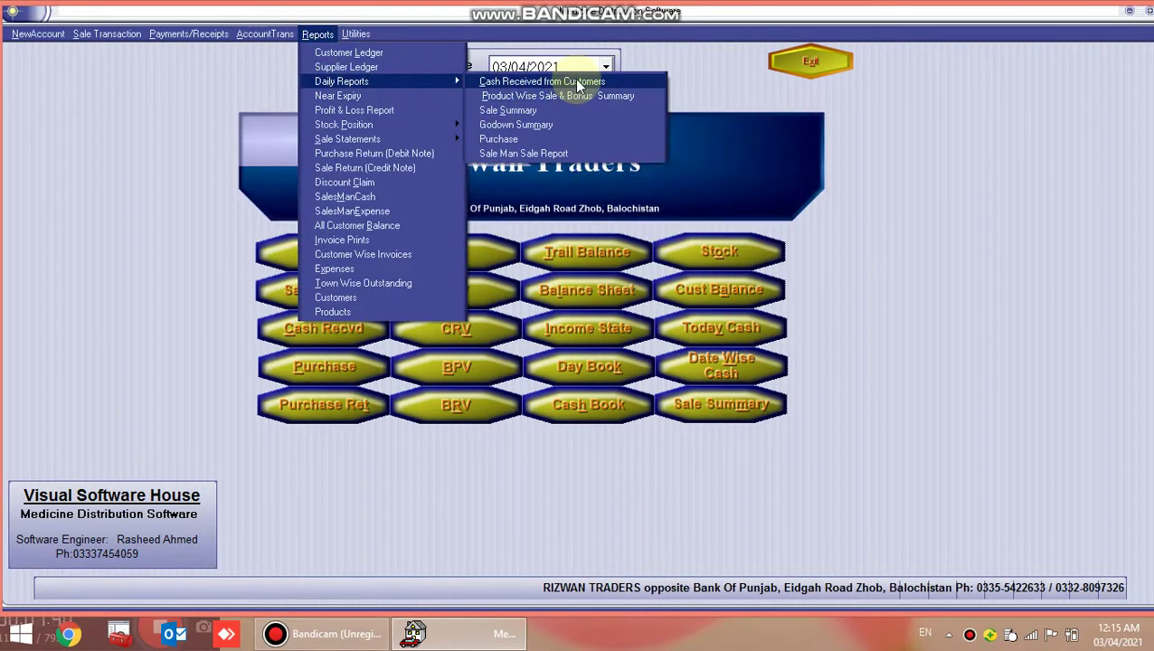
{"action": "left_click", "coordinate": [502, 82]}
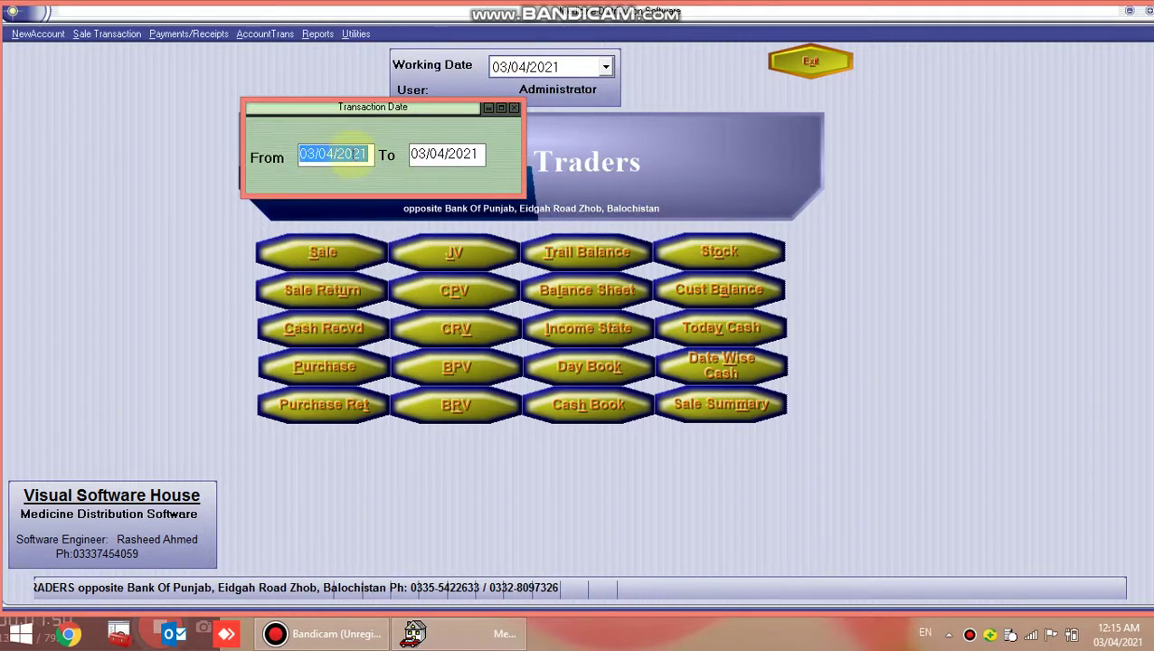
{"action": "left_click", "coordinate": [353, 156]}
{"action": "key", "text": "BackSpace"}
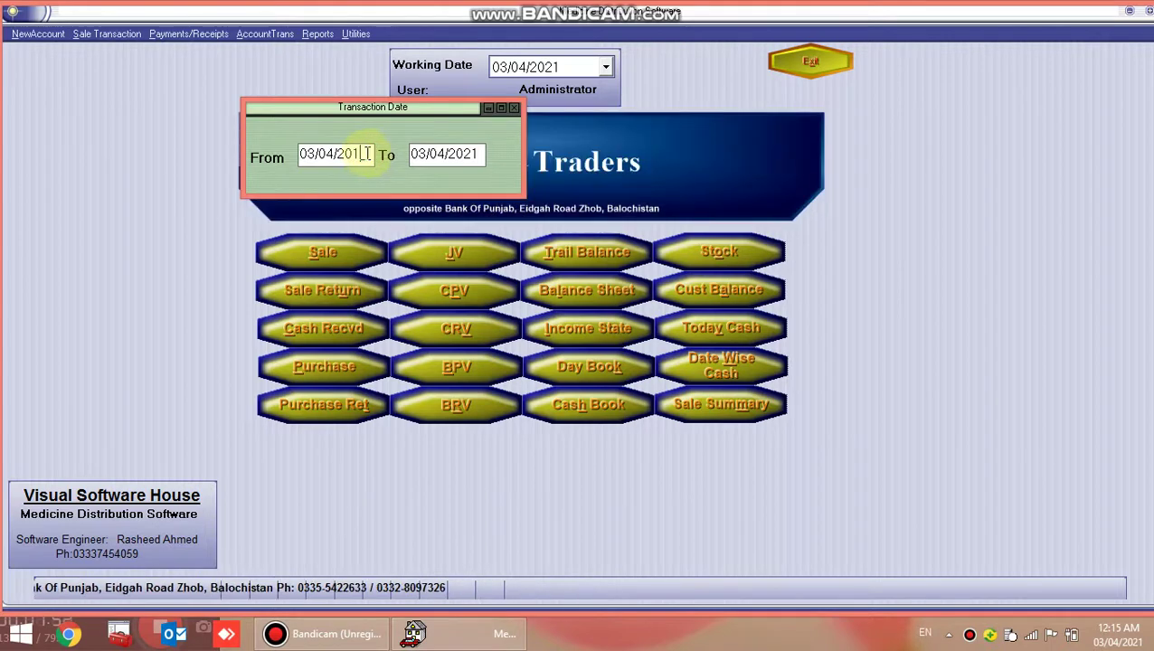
{"action": "type", "text": "0"}
{"action": "key", "text": "Return"}
{"action": "key", "text": "Return"}
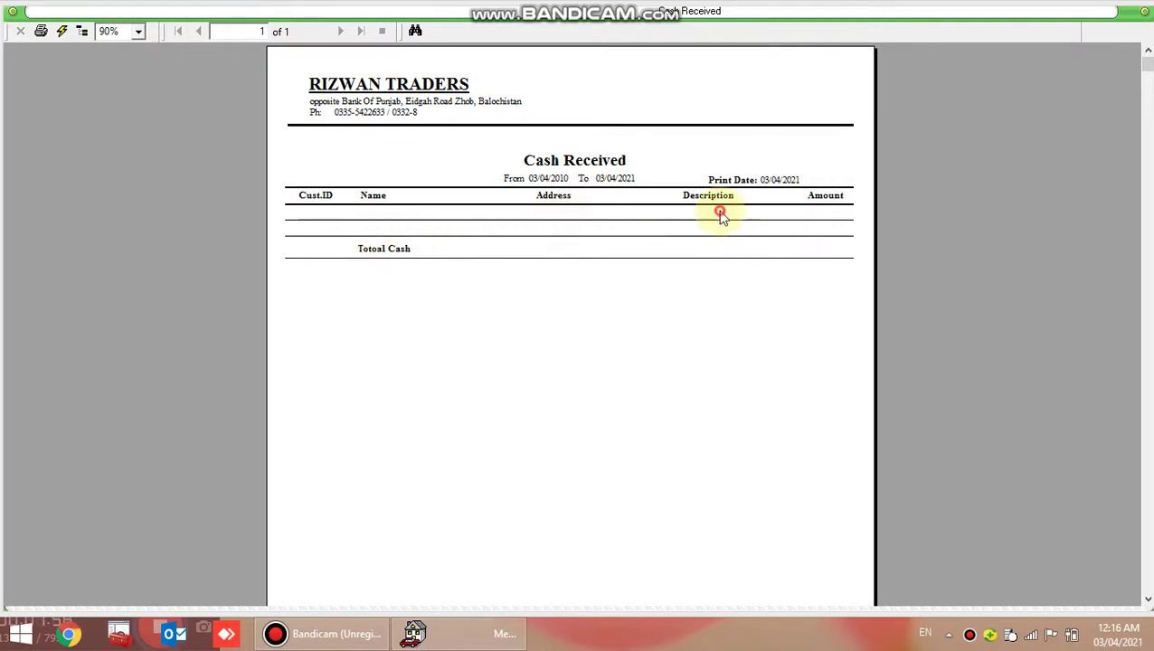
{"action": "left_click", "coordinate": [1136, 19]}
{"action": "left_click", "coordinate": [514, 108]}
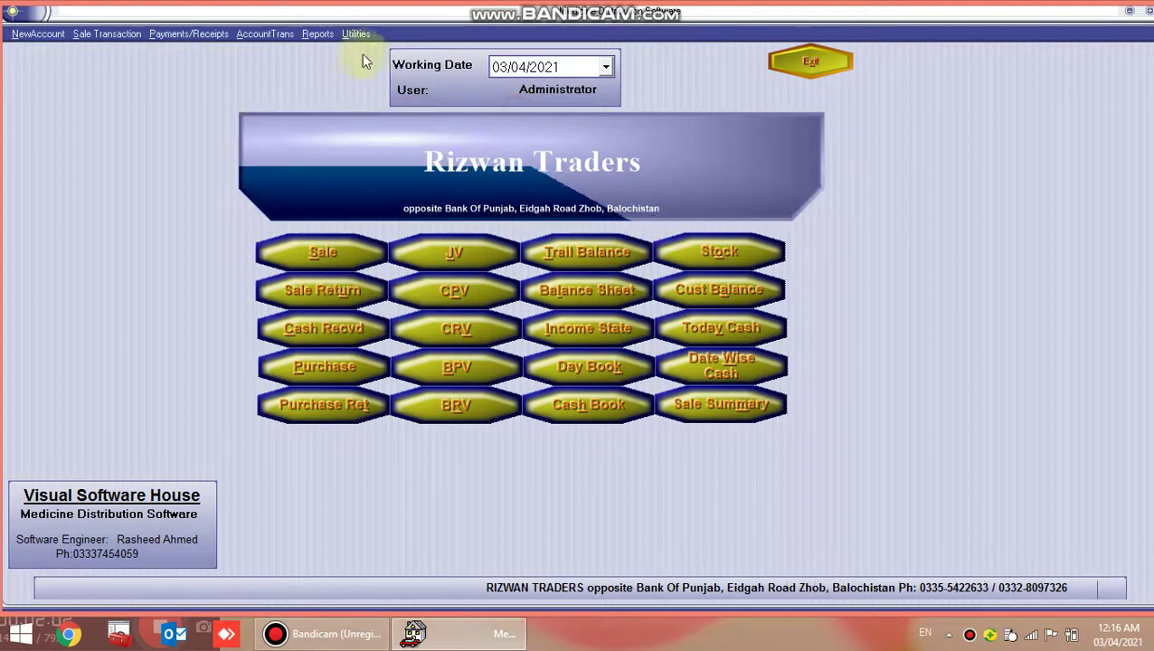
Step: Generate the daily sale summary report for the period 03/04/2010 to 03/04/2021
{"action": "left_click", "coordinate": [318, 35]}
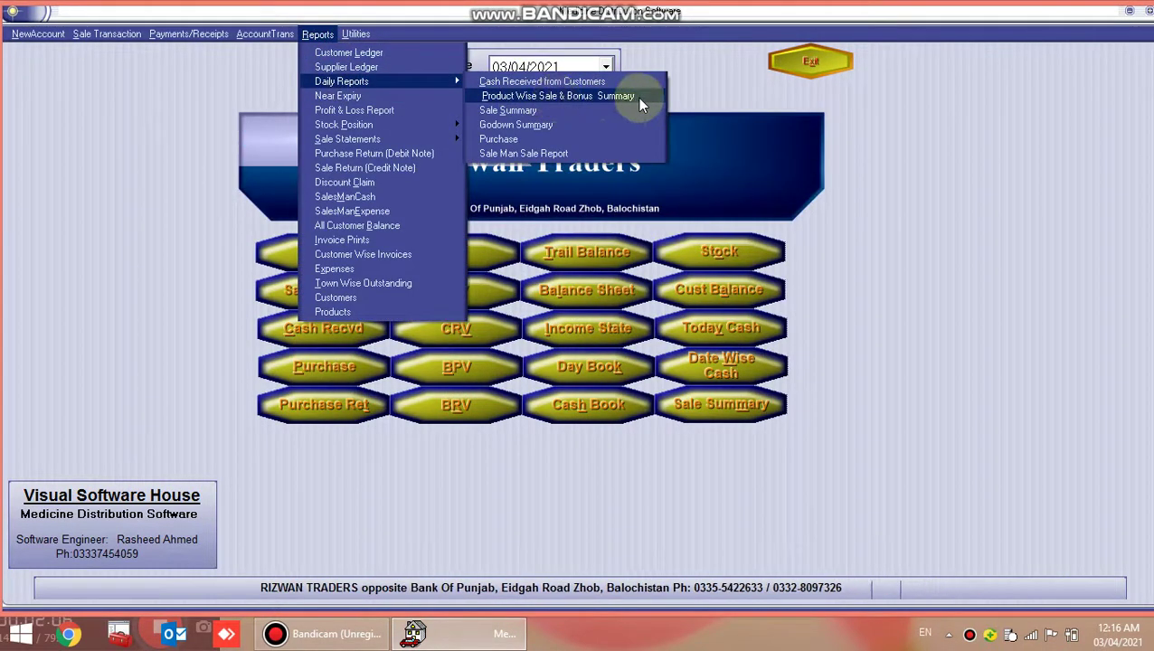
{"action": "left_click", "coordinate": [512, 111]}
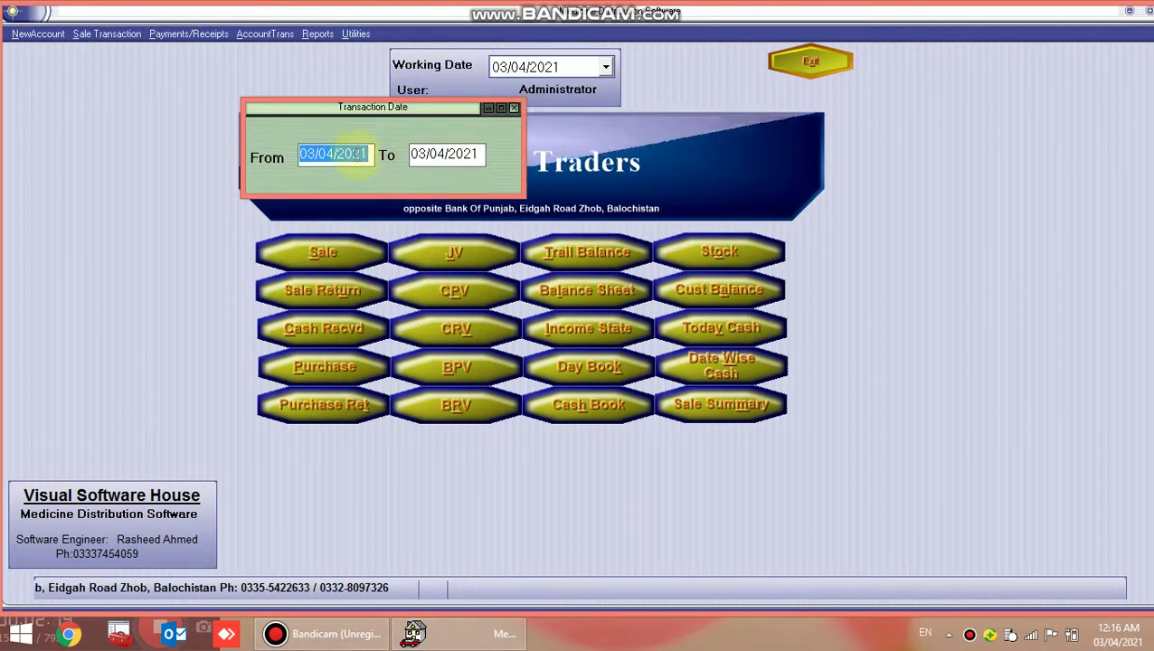
{"action": "left_click_drag", "start_coordinate": [352, 155], "coordinate": [380, 155]}
{"action": "type", "text": "10"}
{"action": "key", "text": "Return"}
{"action": "key", "text": "Return"}
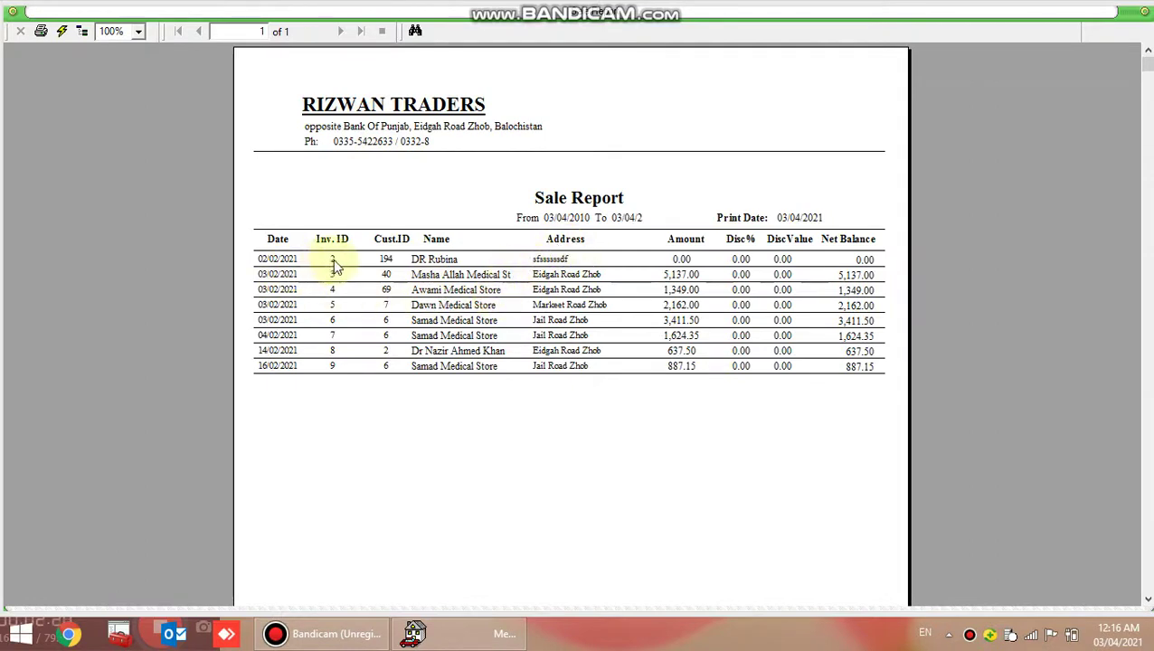
Step: Examine the sale report's invoice, customer and net balance entries and its grand total, and close the report and its date form
{"action": "left_click", "coordinate": [285, 264]}
{"action": "left_click", "coordinate": [386, 262]}
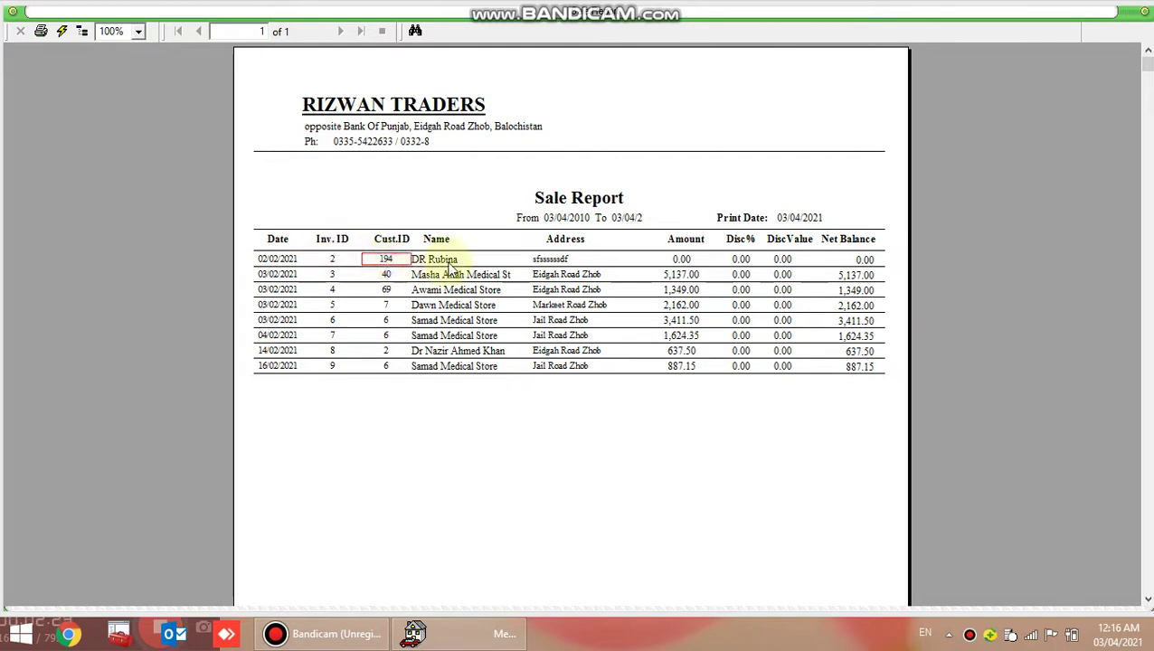
{"action": "left_click", "coordinate": [560, 262]}
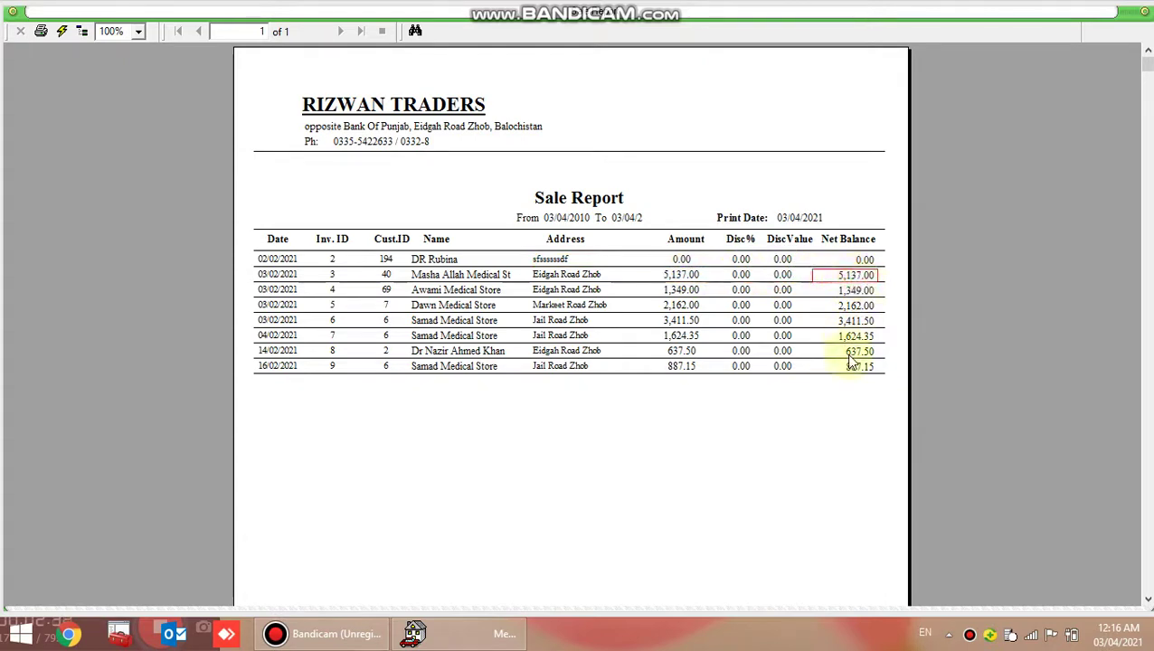
{"action": "scroll", "coordinate": [852, 362], "scroll_direction": "down", "scroll_amount": 5}
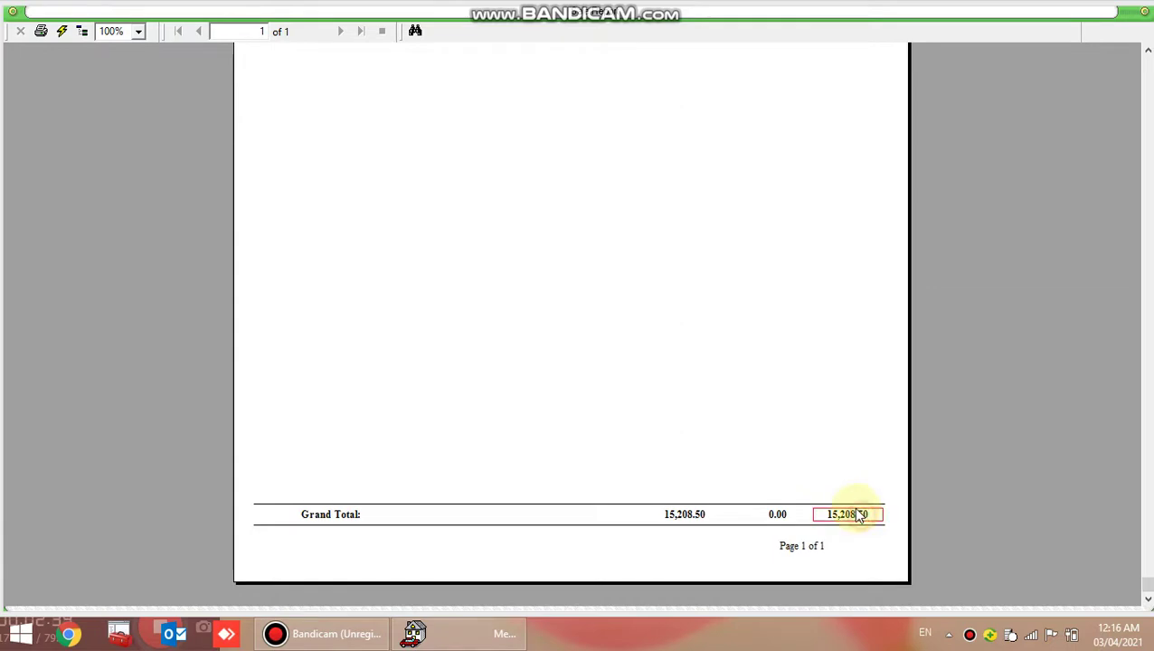
{"action": "scroll", "coordinate": [821, 349], "scroll_direction": "up", "scroll_amount": 5}
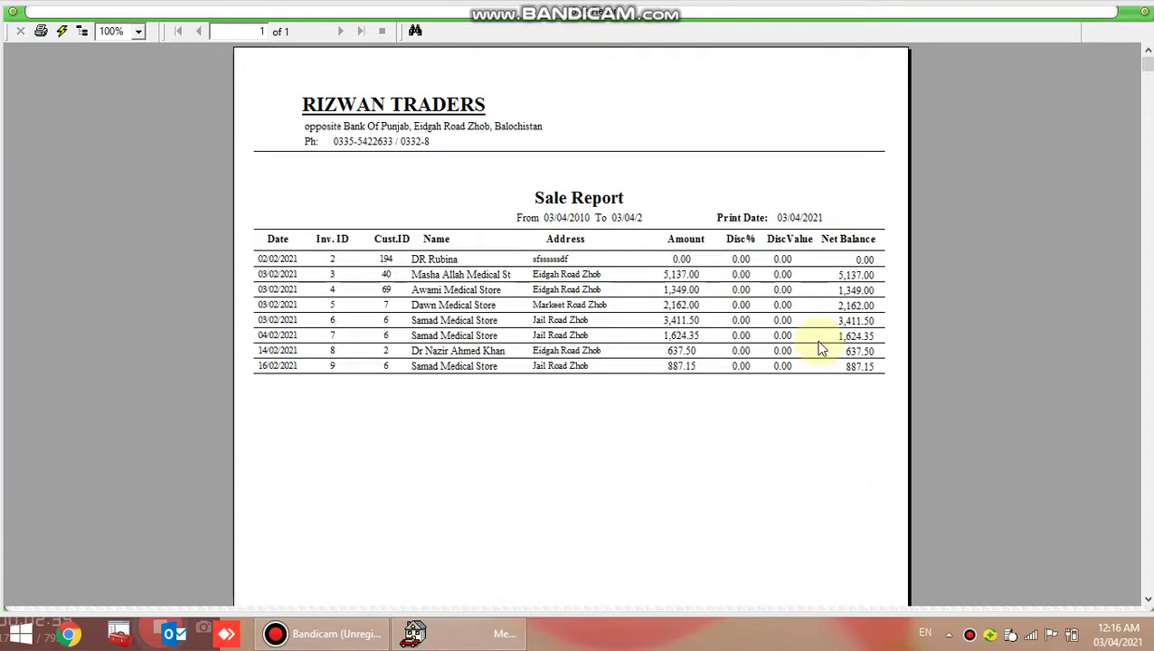
{"action": "left_click", "coordinate": [1145, 13]}
{"action": "left_click", "coordinate": [516, 103]}
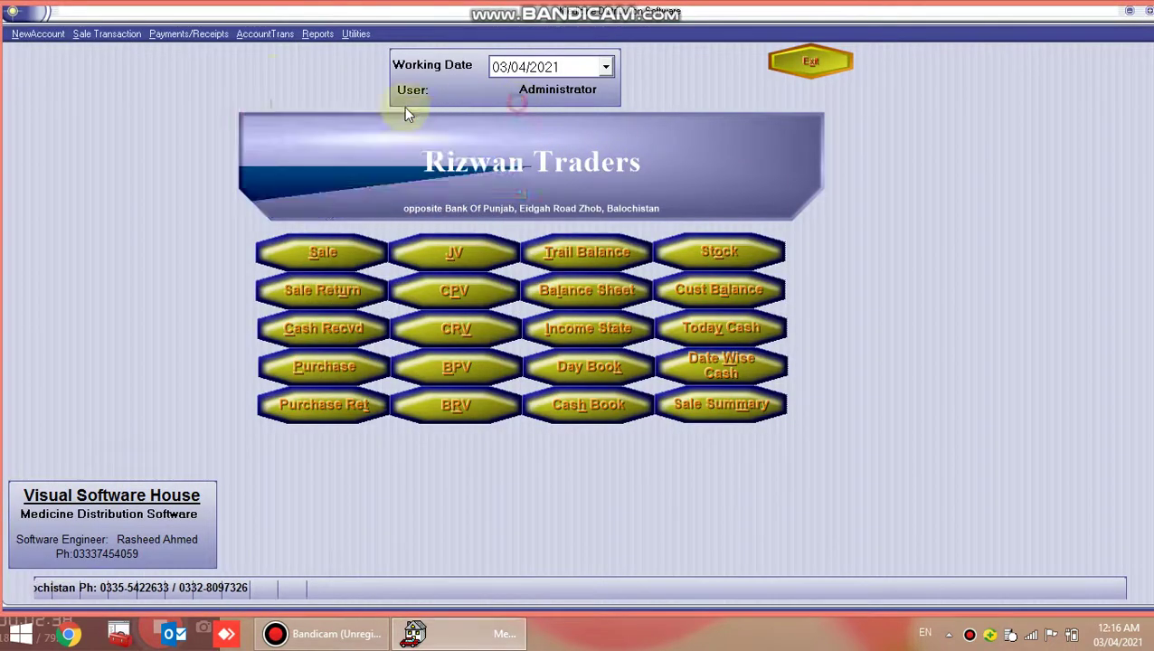
Step: Open the near expiry stock form, set the limit to less than 4 months, and close it without generating the report
{"action": "left_click", "coordinate": [317, 33]}
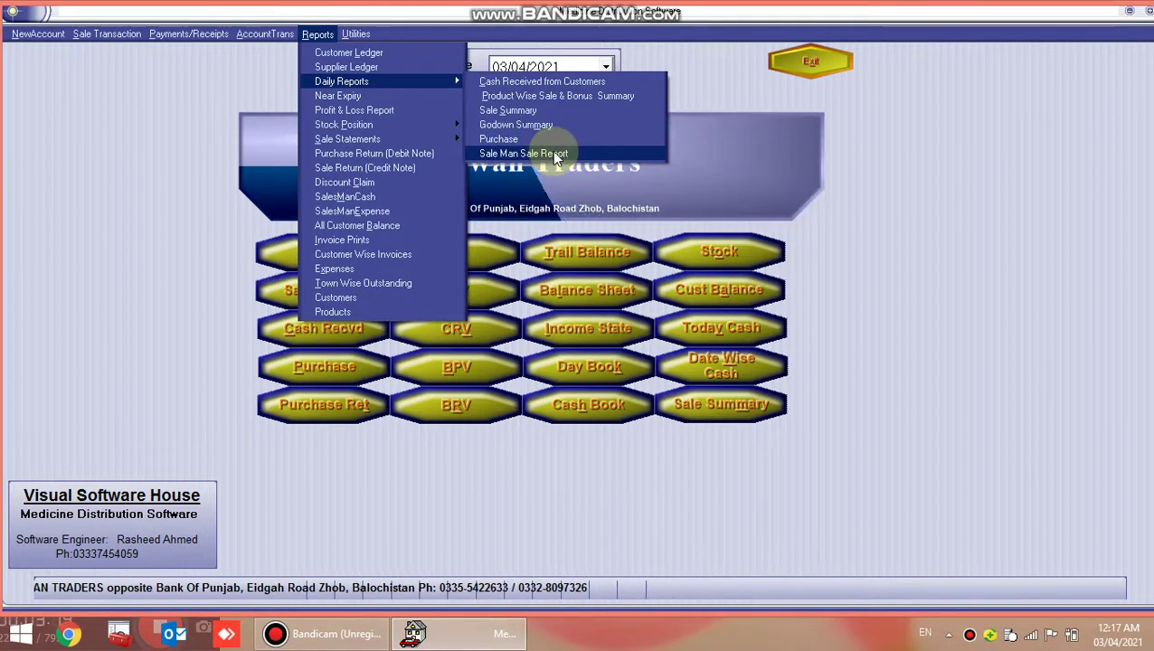
{"action": "left_click", "coordinate": [367, 96]}
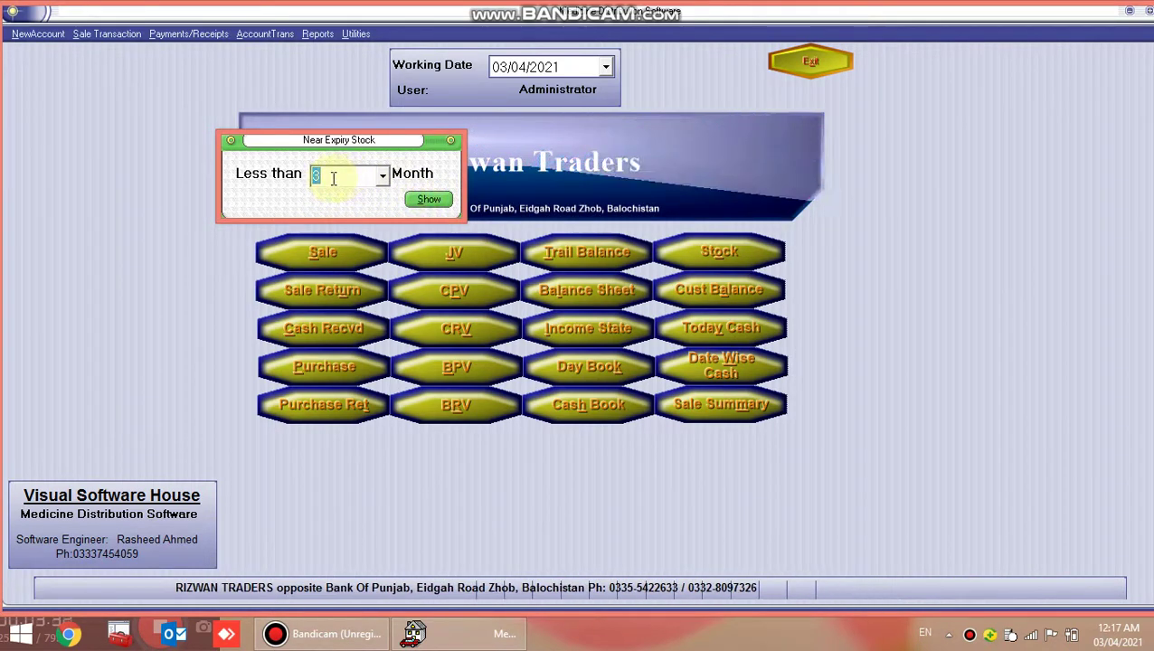
{"action": "type", "text": "4"}
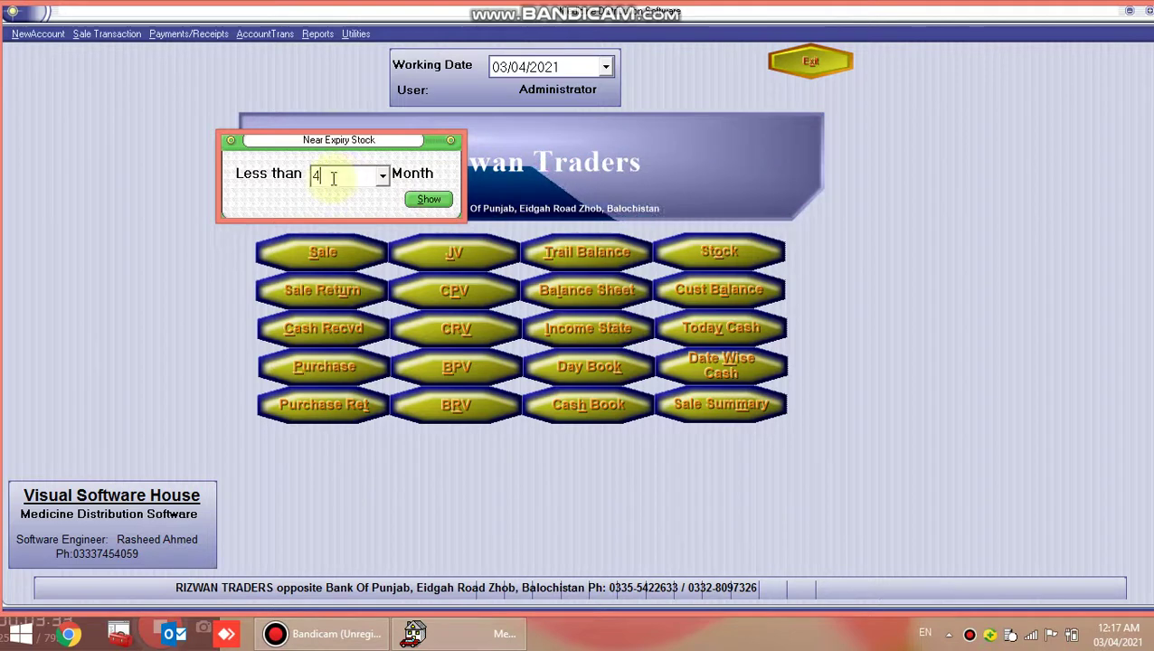
{"action": "left_click", "coordinate": [451, 140]}
Step: Start a customer wise sale report from the sale statements and choose Stieg Skin Care as the company
{"action": "left_click", "coordinate": [318, 34]}
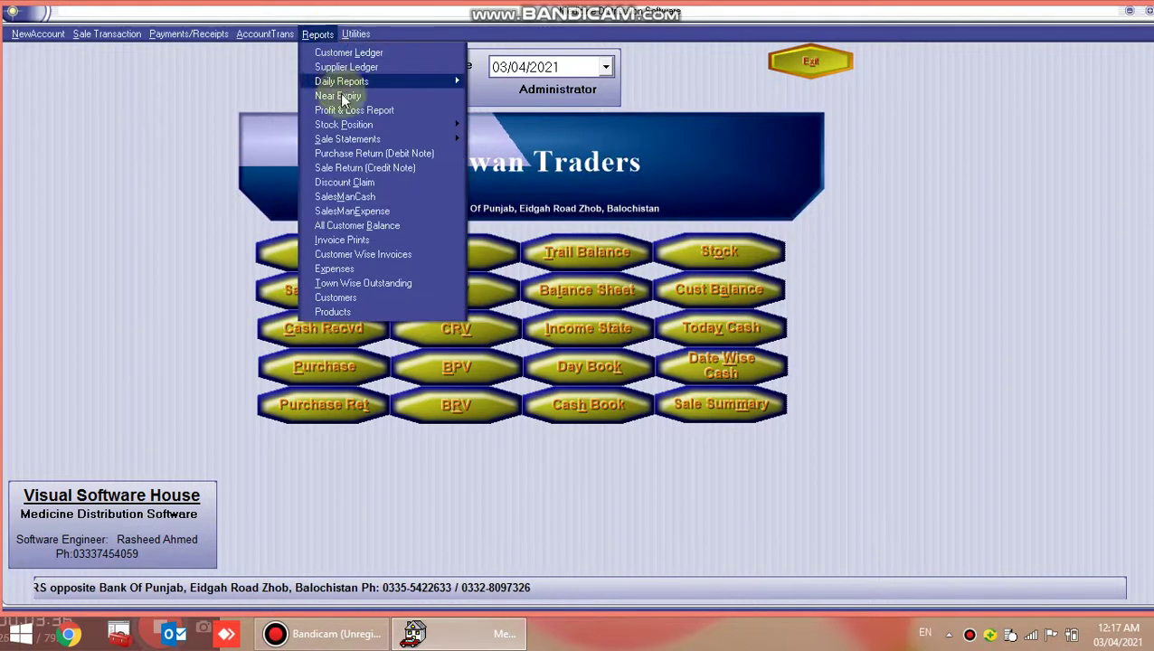
{"action": "mouse_move", "coordinate": [354, 125]}
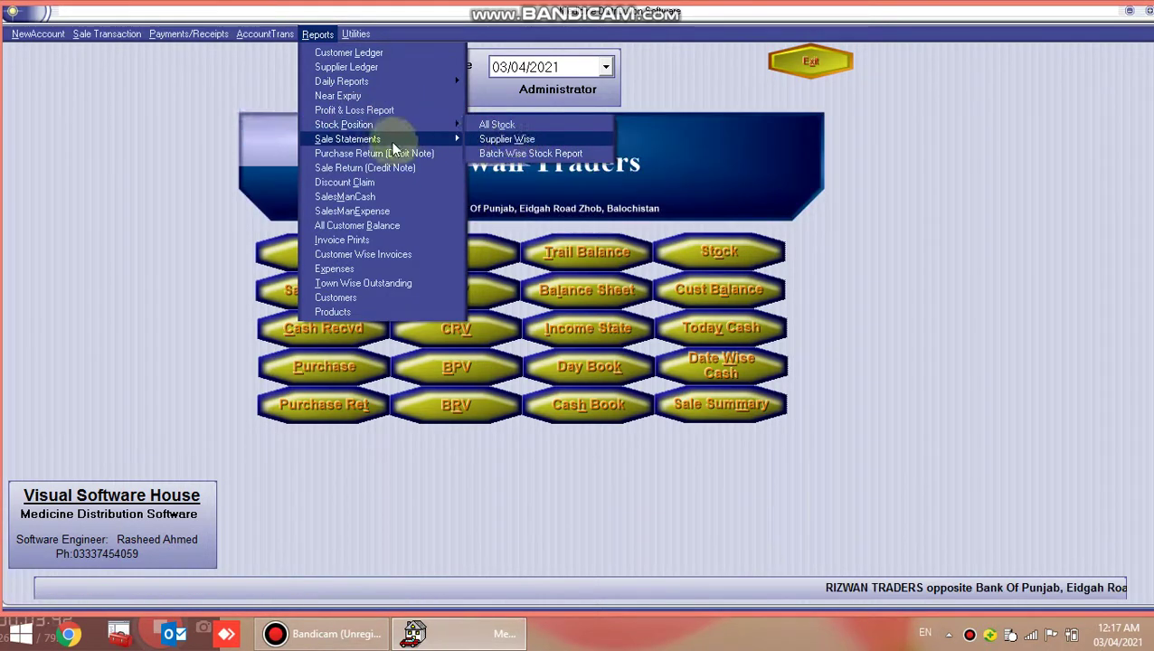
{"action": "mouse_move", "coordinate": [387, 141]}
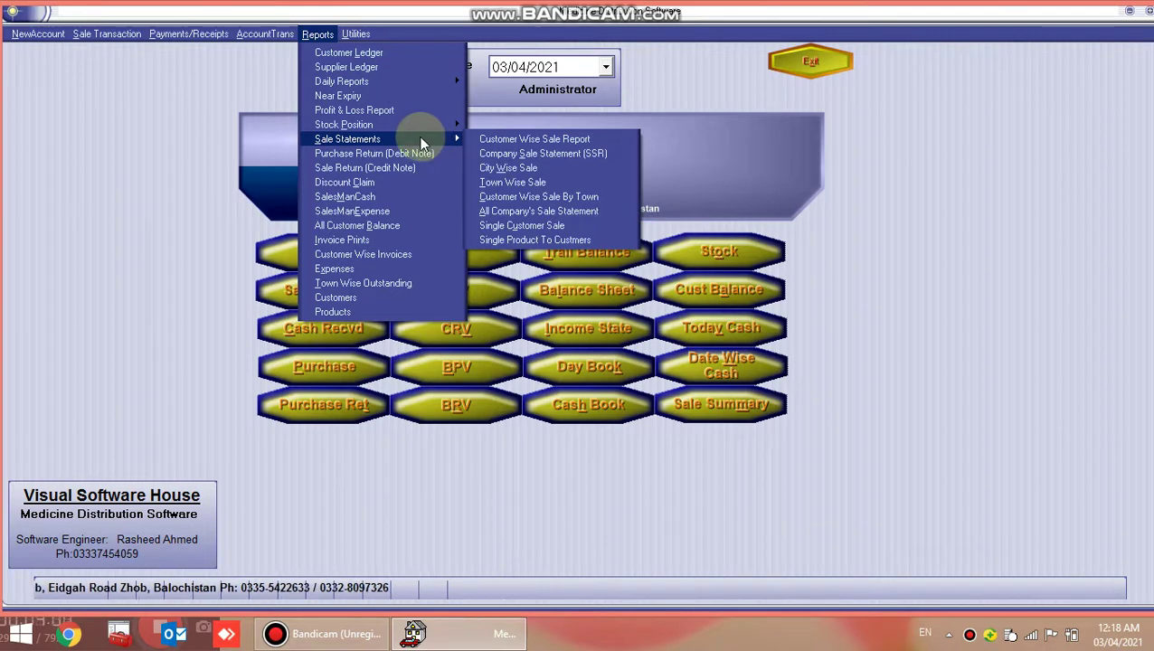
{"action": "left_click", "coordinate": [518, 141]}
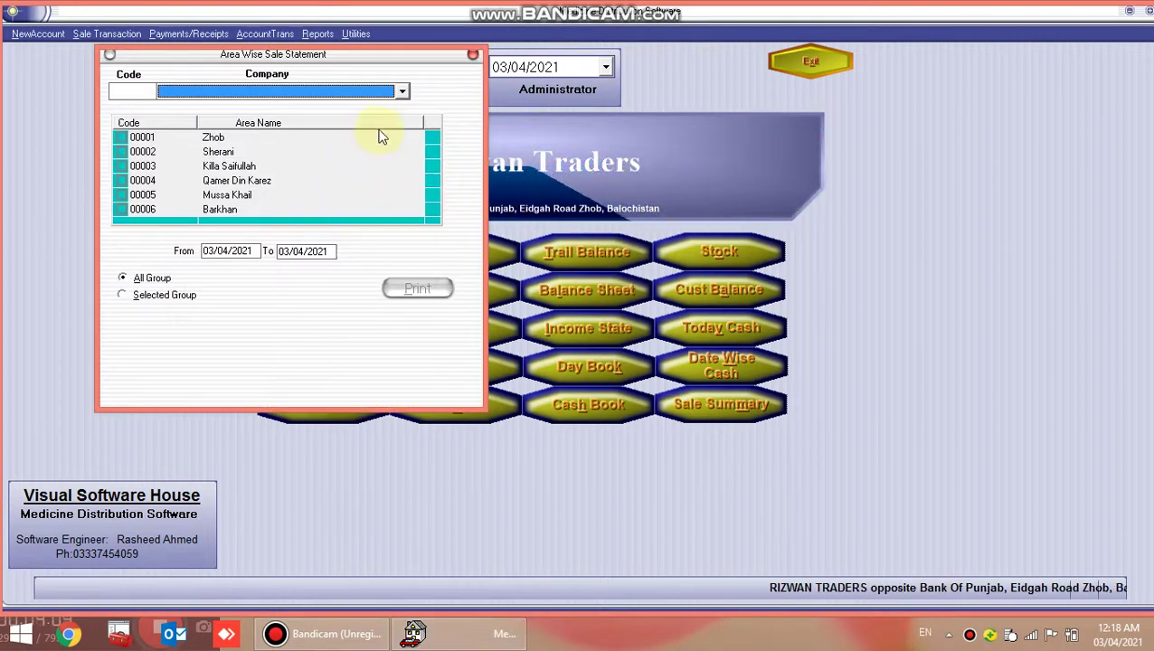
{"action": "left_click", "coordinate": [403, 92]}
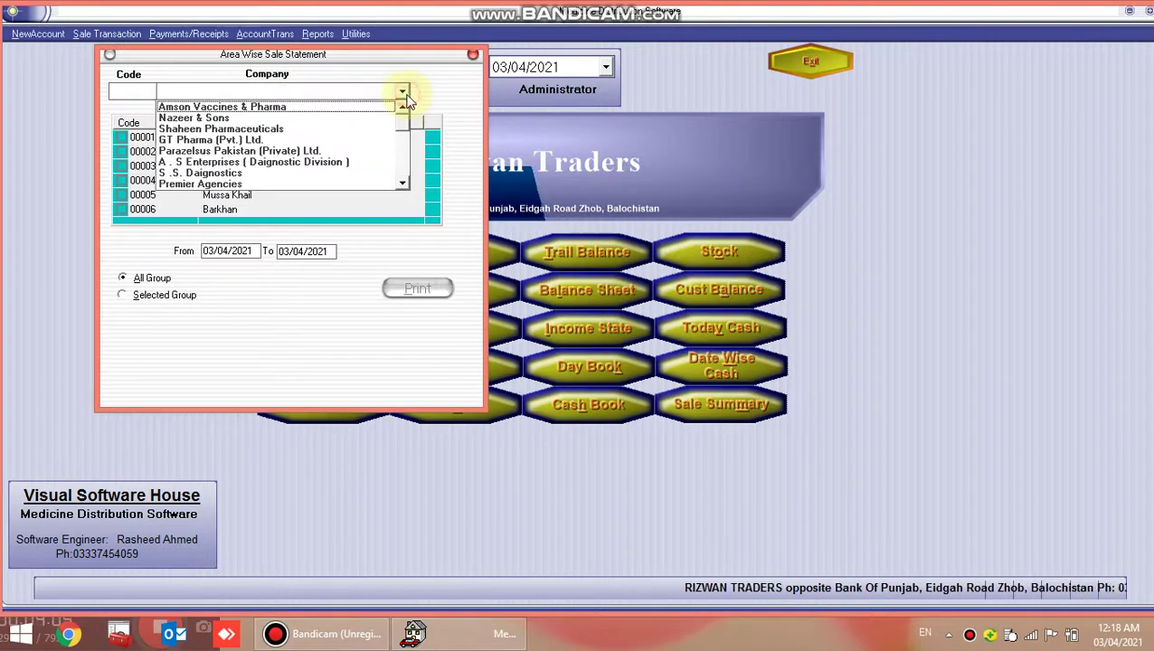
{"action": "left_click", "coordinate": [399, 174]}
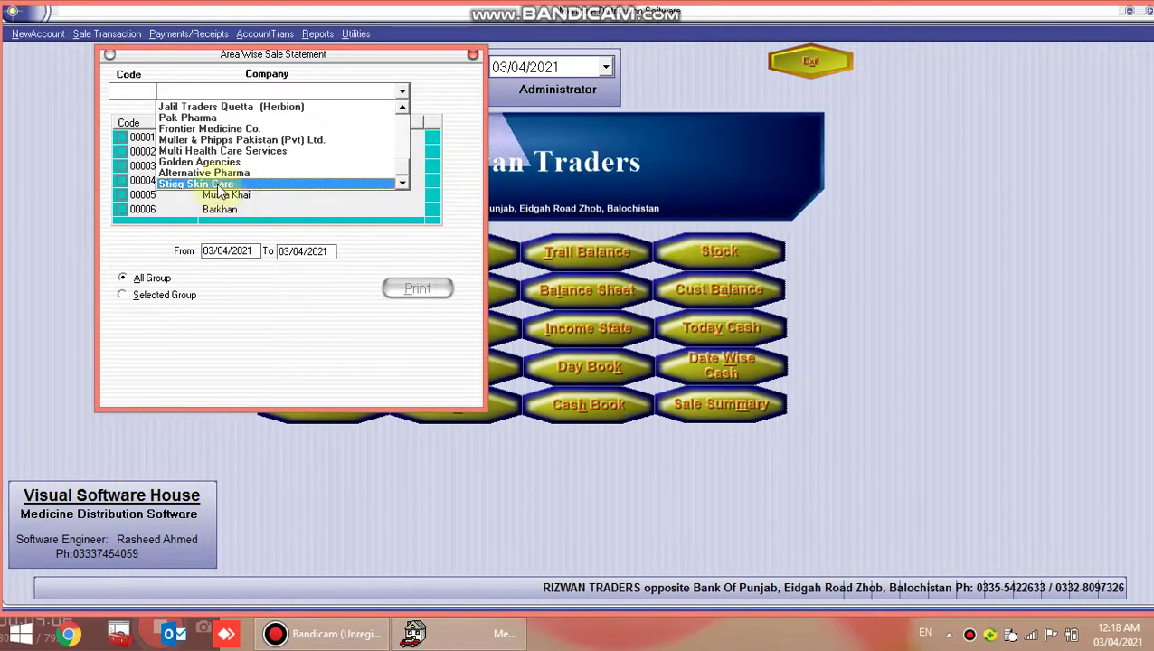
{"action": "left_click", "coordinate": [217, 185]}
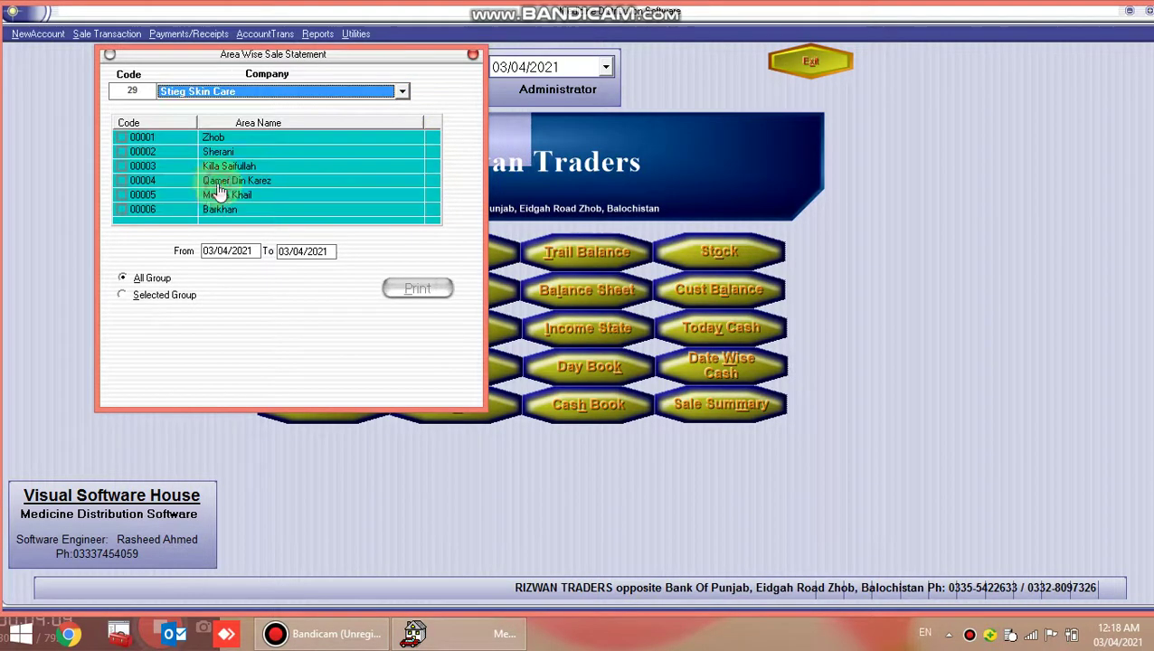
Step: Include all six areas in the sale statement: Zhob, Sherani, Killa Saifullah, Qamer Din Karez, Mussa Khail and Barkhan
{"action": "left_click", "coordinate": [122, 138]}
{"action": "left_click", "coordinate": [122, 152]}
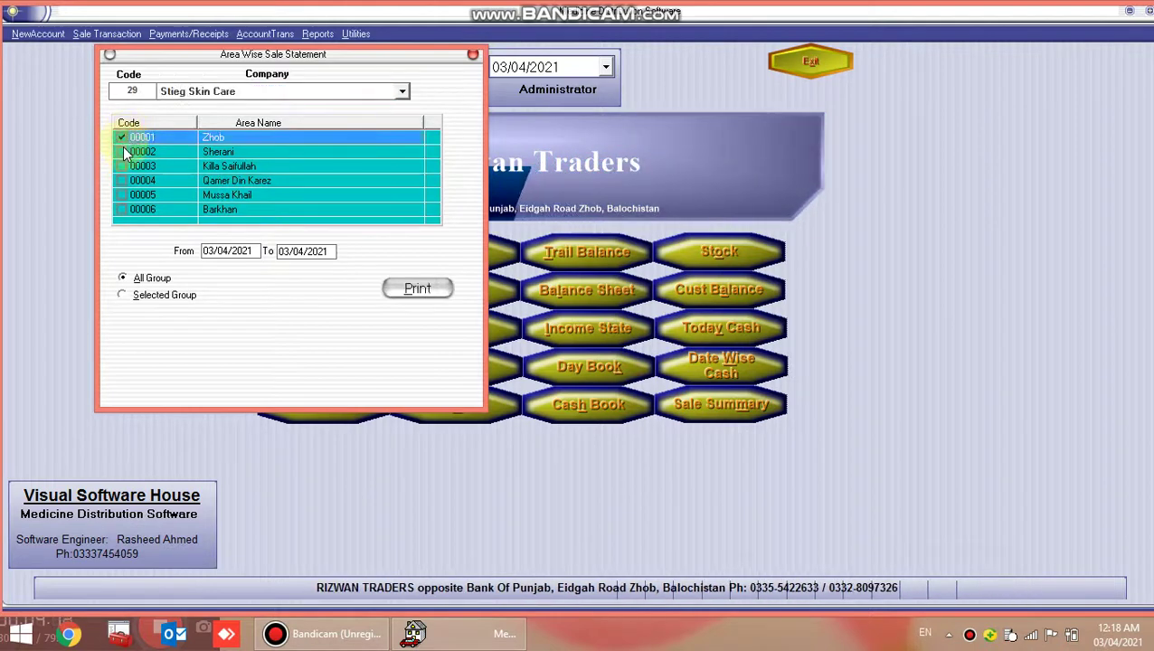
{"action": "left_click", "coordinate": [122, 167]}
{"action": "left_click", "coordinate": [122, 181]}
{"action": "left_click", "coordinate": [122, 196]}
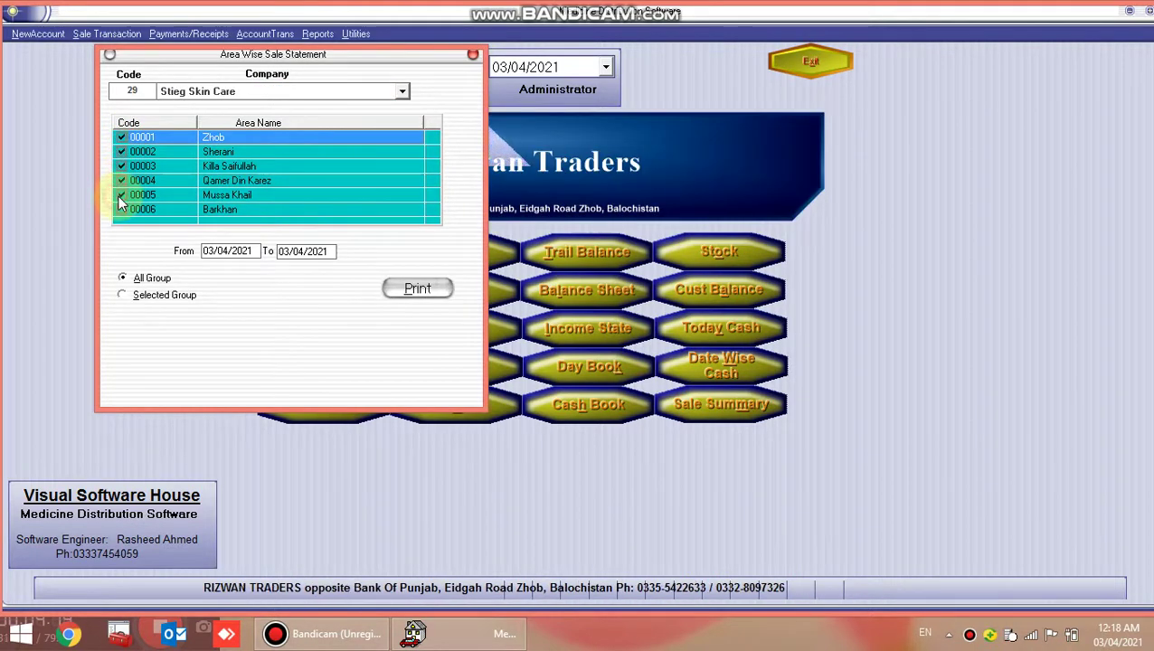
{"action": "left_click", "coordinate": [122, 210]}
Step: Generate the customer wise sale report for all groups with 03/04/2010 as the start date
{"action": "left_click", "coordinate": [243, 256]}
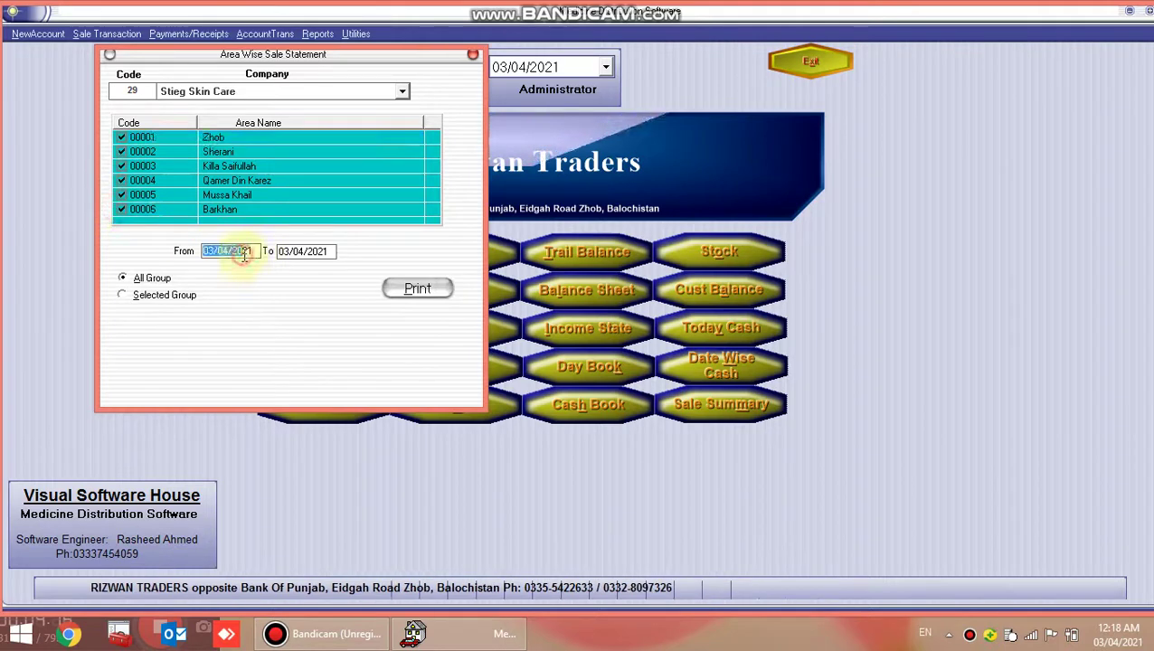
{"action": "left_click", "coordinate": [165, 294]}
{"action": "left_click", "coordinate": [156, 280]}
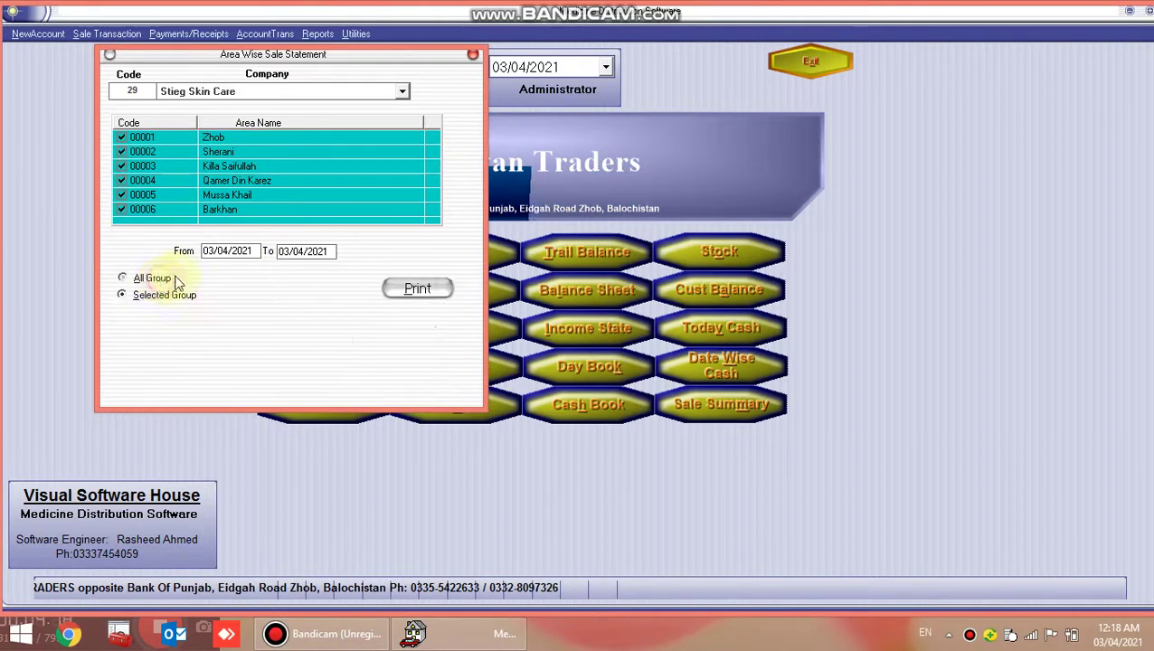
{"action": "left_click", "coordinate": [243, 251]}
{"action": "left_click", "coordinate": [244, 251]}
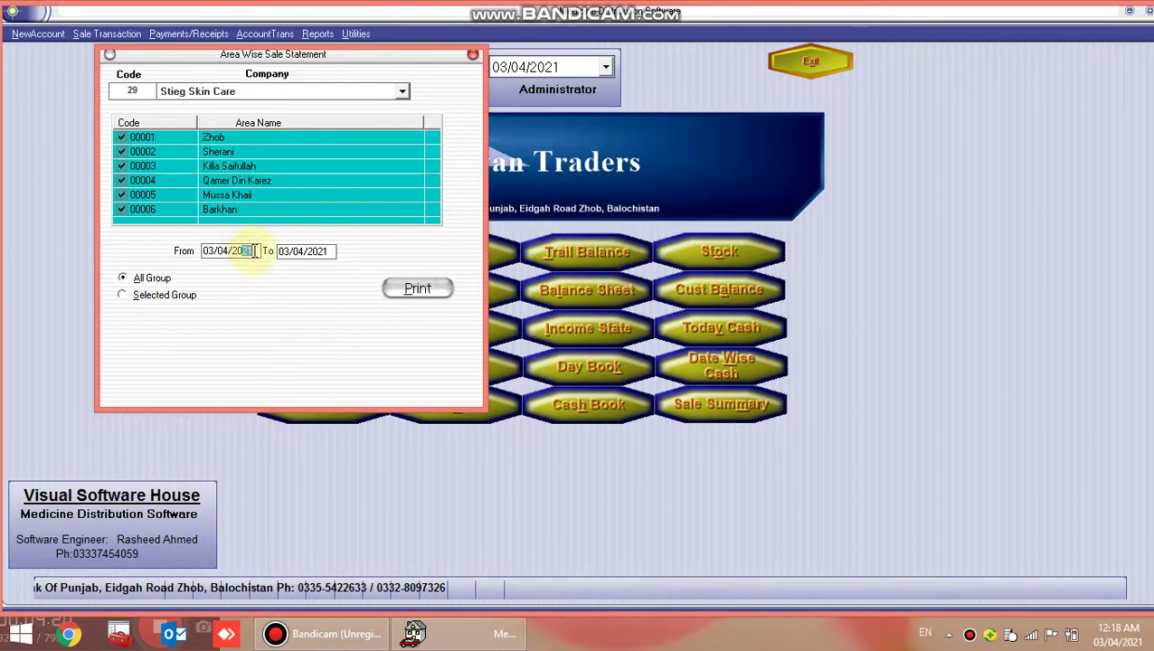
{"action": "type", "text": "10"}
{"action": "left_click", "coordinate": [417, 288]}
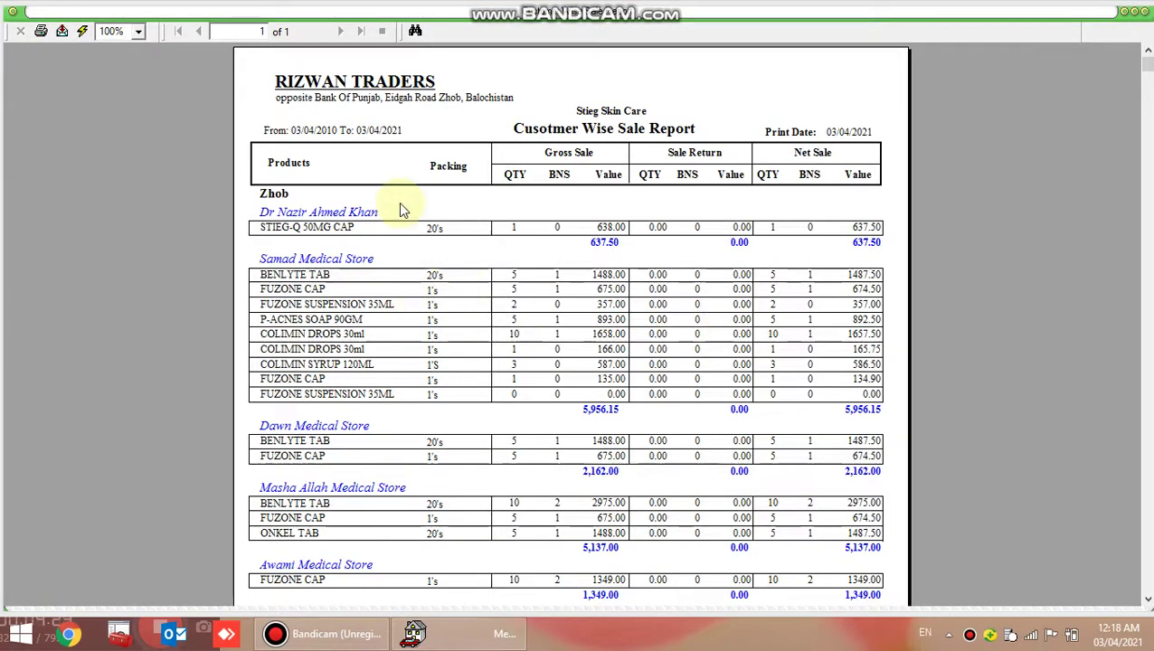
Step: Review the customer wise sale report's area, customers, products, gross sale, sale return and net sale figures, and close the report and its form
{"action": "left_click", "coordinate": [619, 129]}
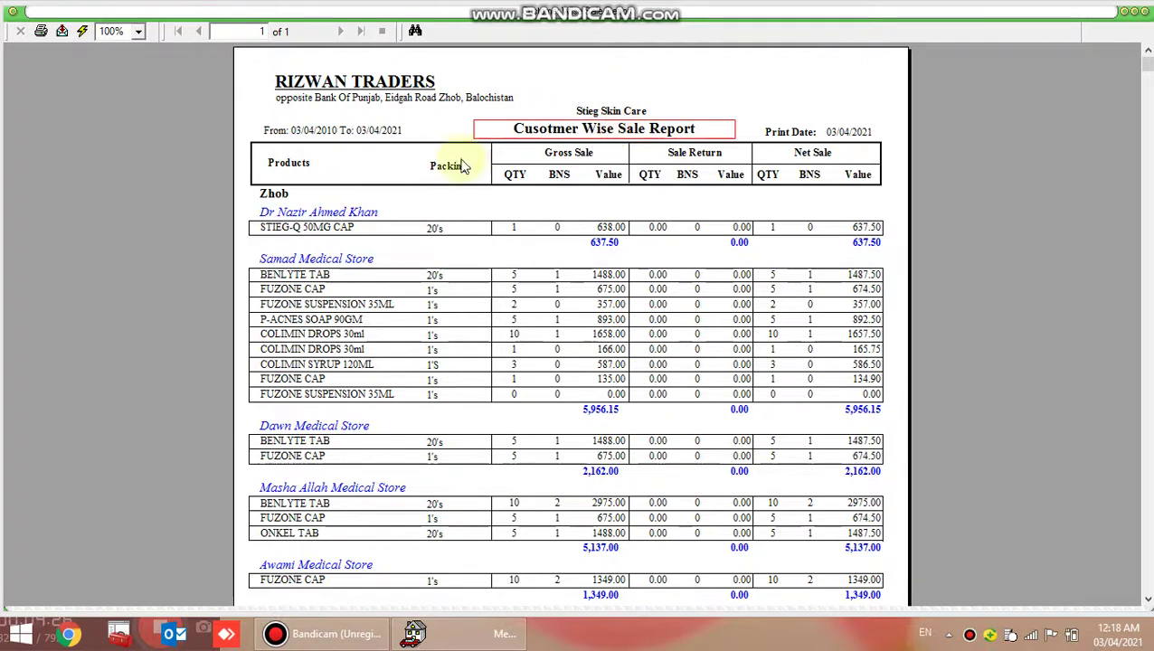
{"action": "left_click", "coordinate": [269, 194]}
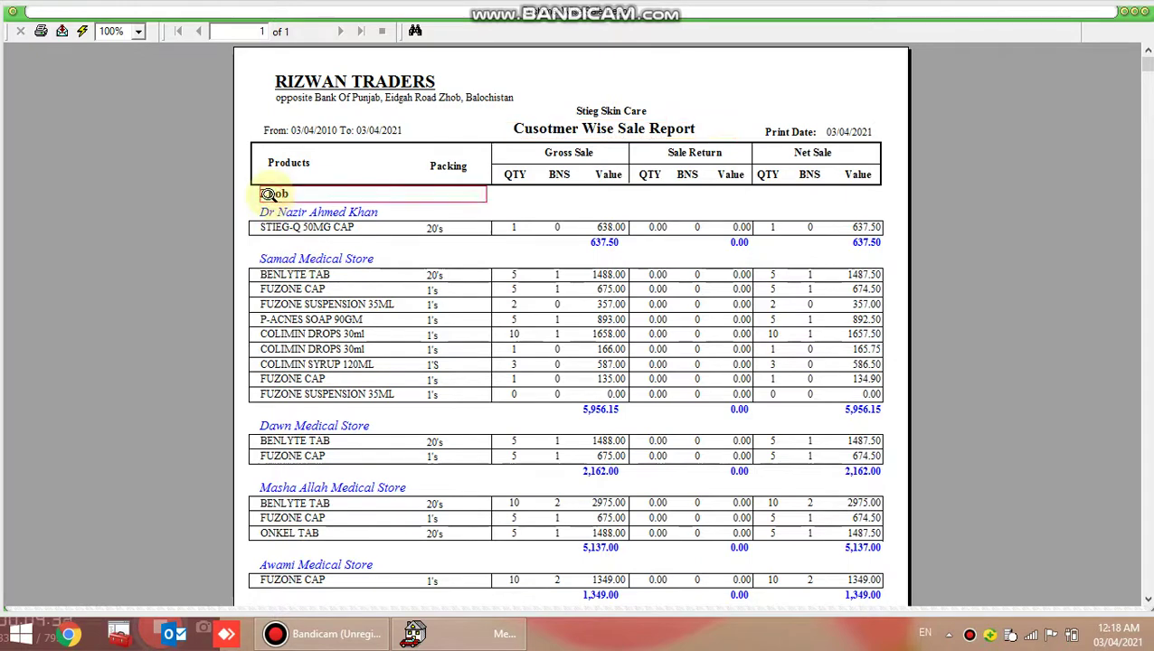
{"action": "left_click", "coordinate": [329, 226]}
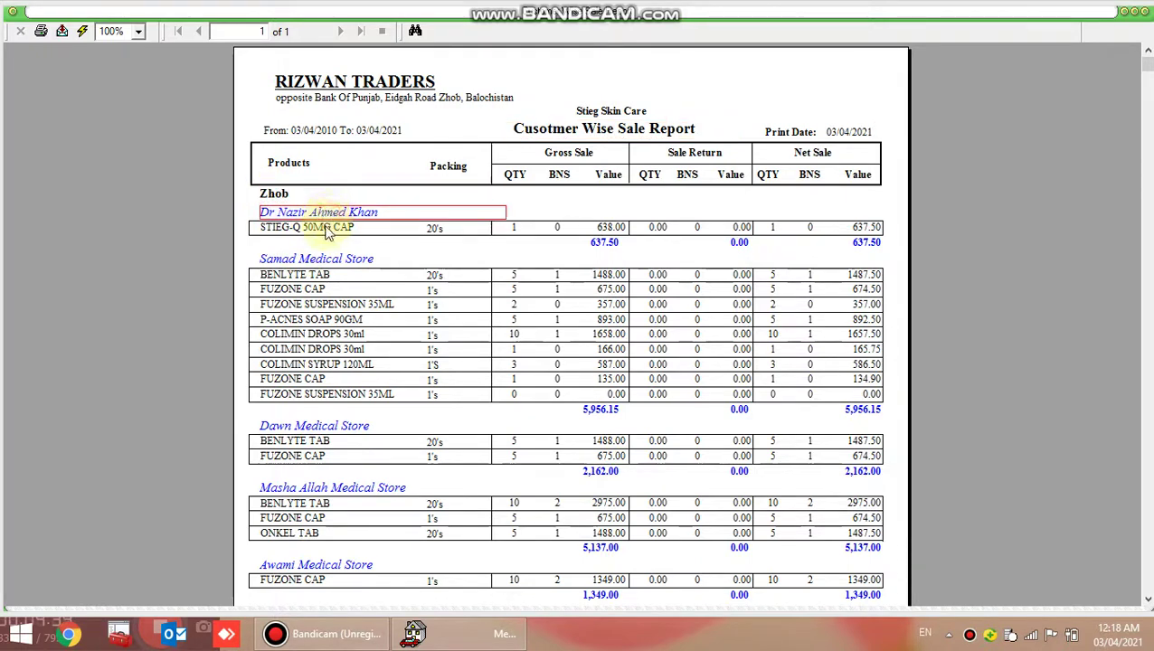
{"action": "left_click", "coordinate": [325, 260]}
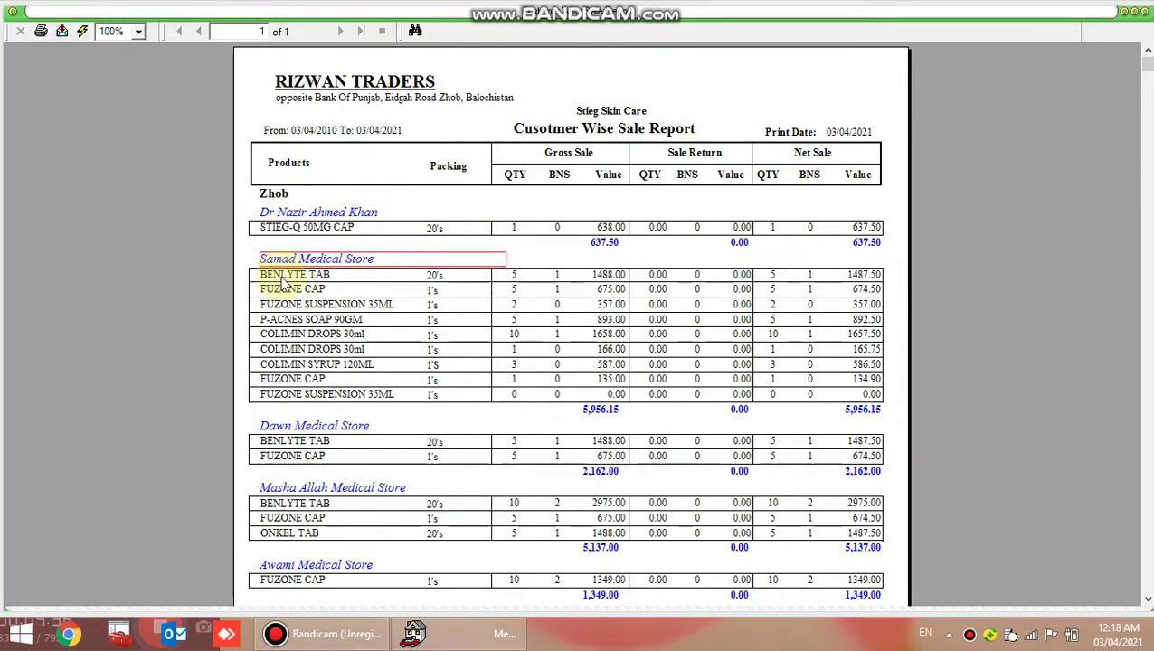
{"action": "left_click", "coordinate": [285, 276]}
{"action": "left_click", "coordinate": [286, 320]}
{"action": "left_click", "coordinate": [287, 333]}
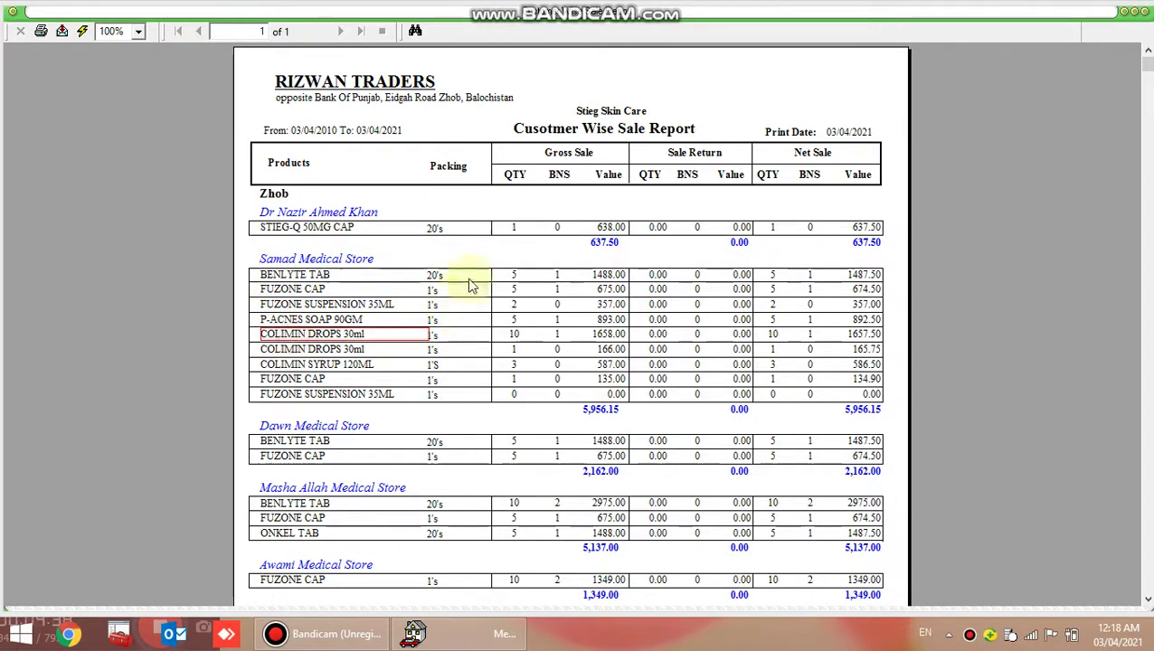
{"action": "left_click", "coordinate": [502, 277]}
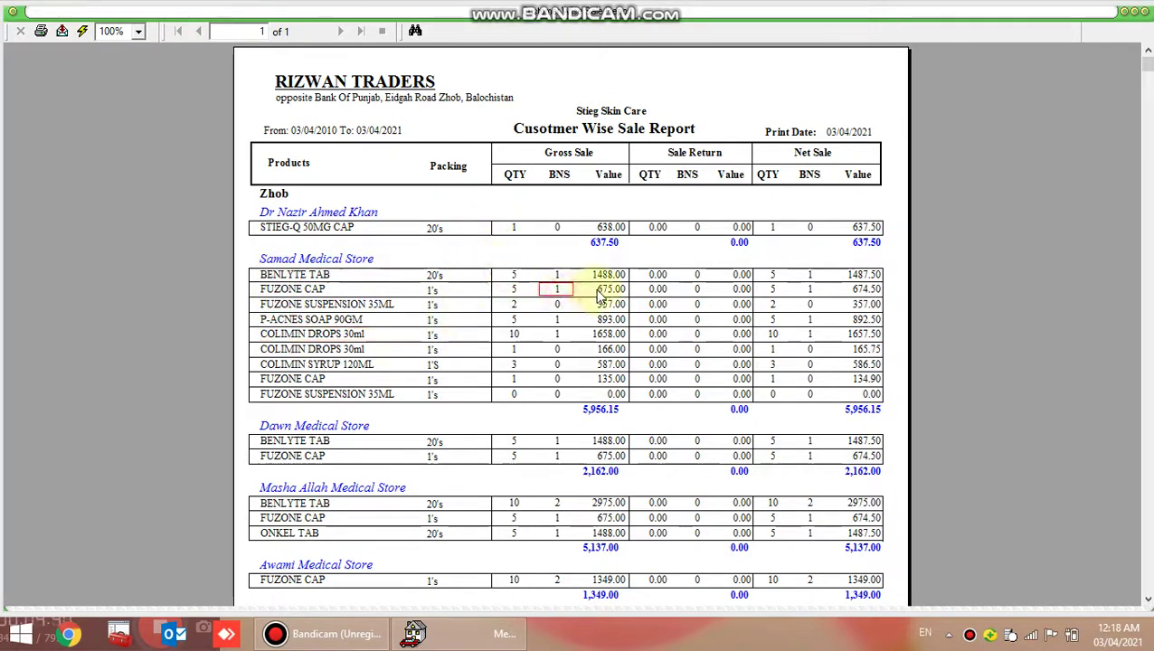
{"action": "left_click", "coordinate": [721, 292]}
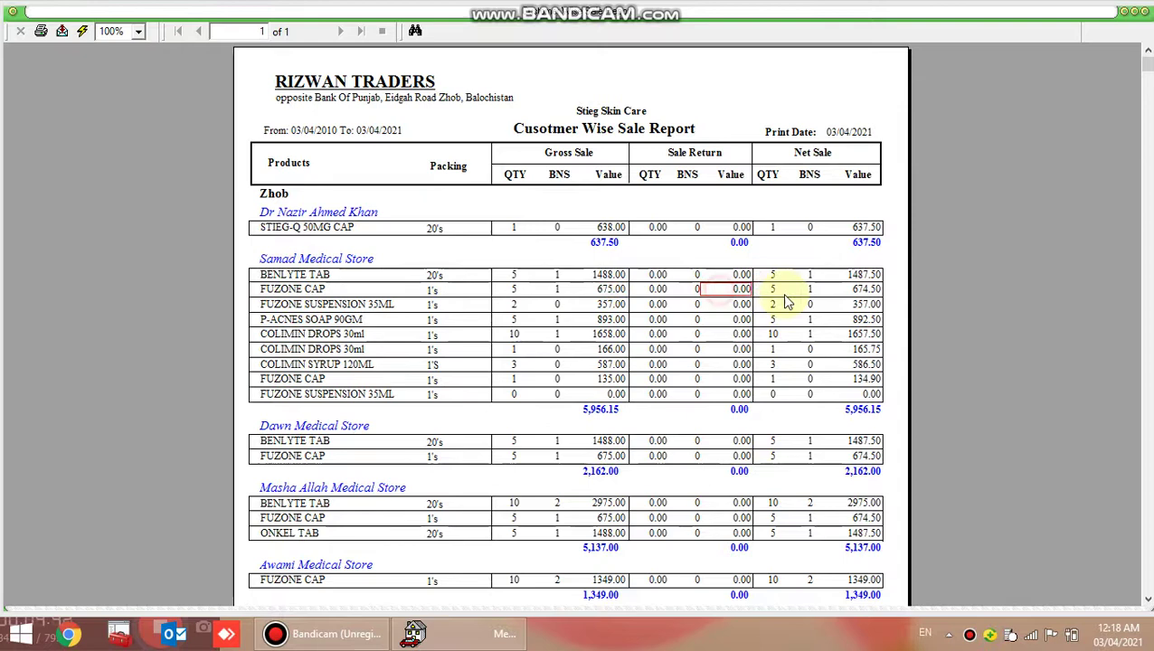
{"action": "left_click", "coordinate": [871, 306]}
{"action": "left_click", "coordinate": [859, 411]}
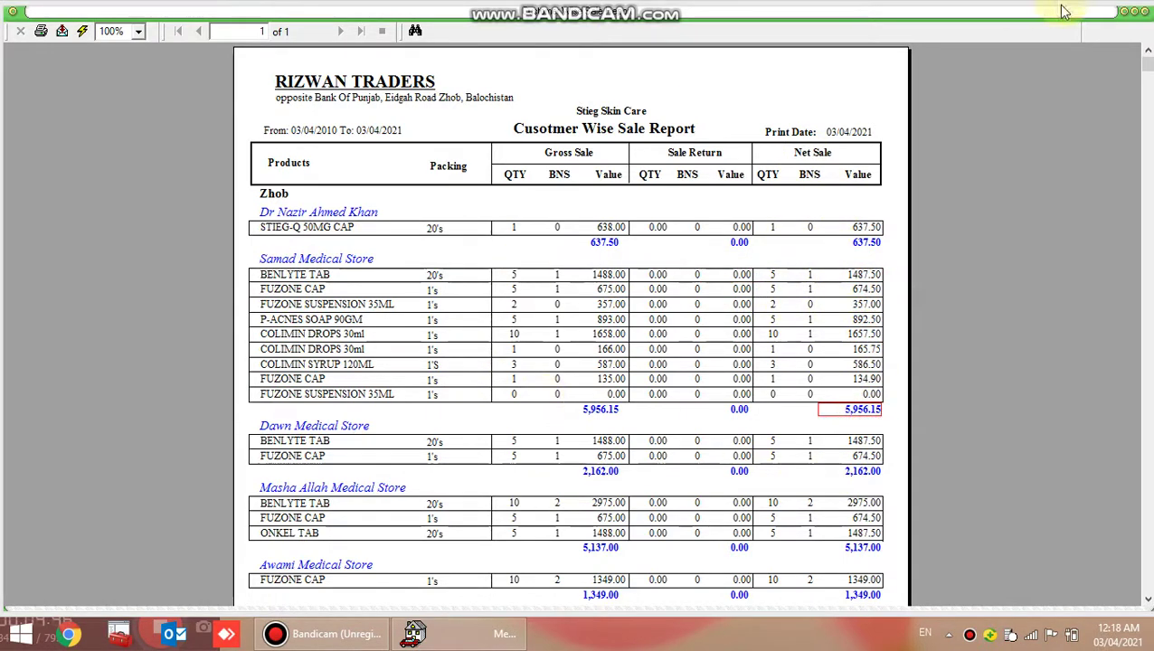
{"action": "left_click", "coordinate": [1146, 10]}
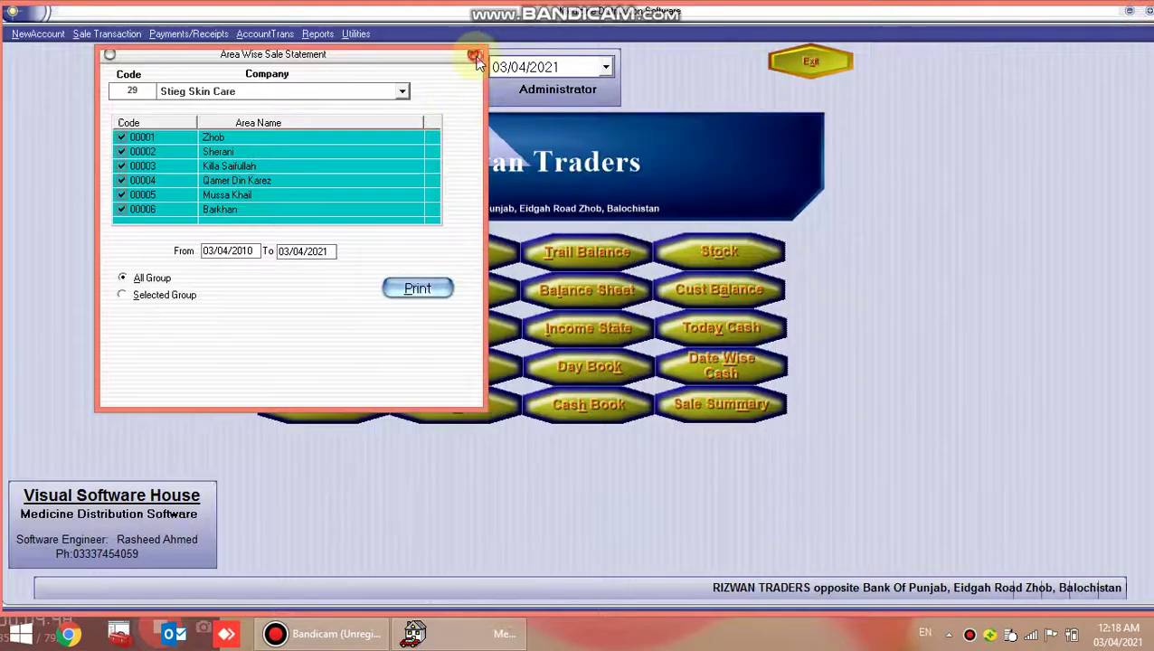
{"action": "left_click", "coordinate": [471, 54]}
Step: Start a company sale statement (SSR) from the sale statements and choose Stieg Skin Care as the company
{"action": "left_click", "coordinate": [319, 34]}
{"action": "mouse_move", "coordinate": [375, 142]}
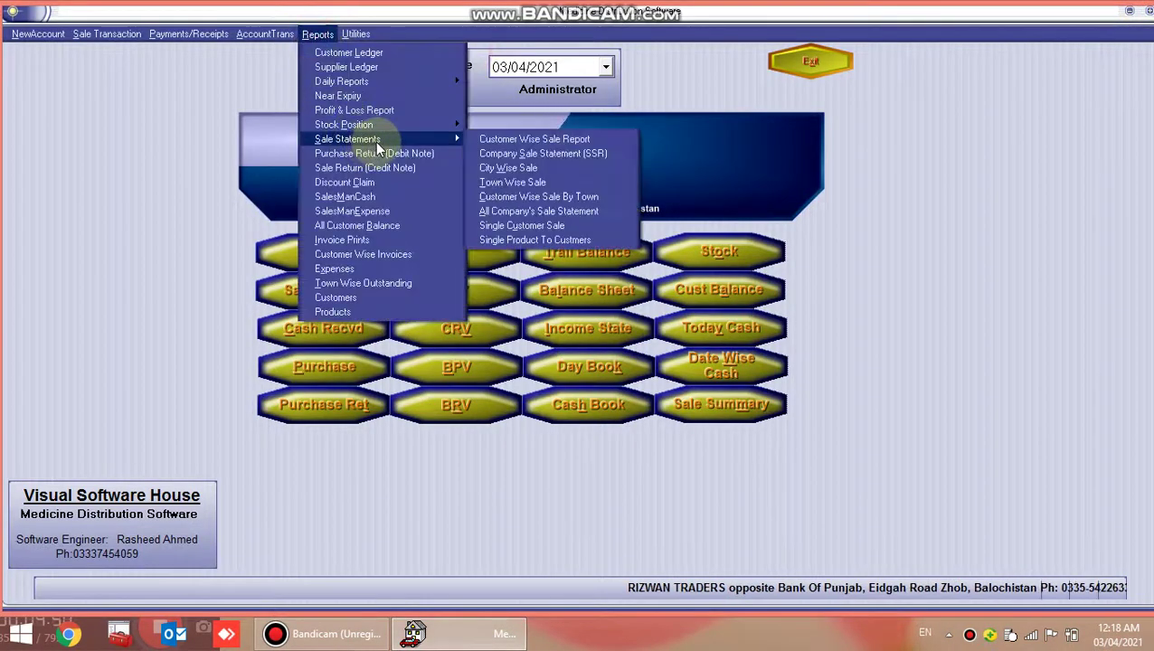
{"action": "left_click", "coordinate": [563, 154]}
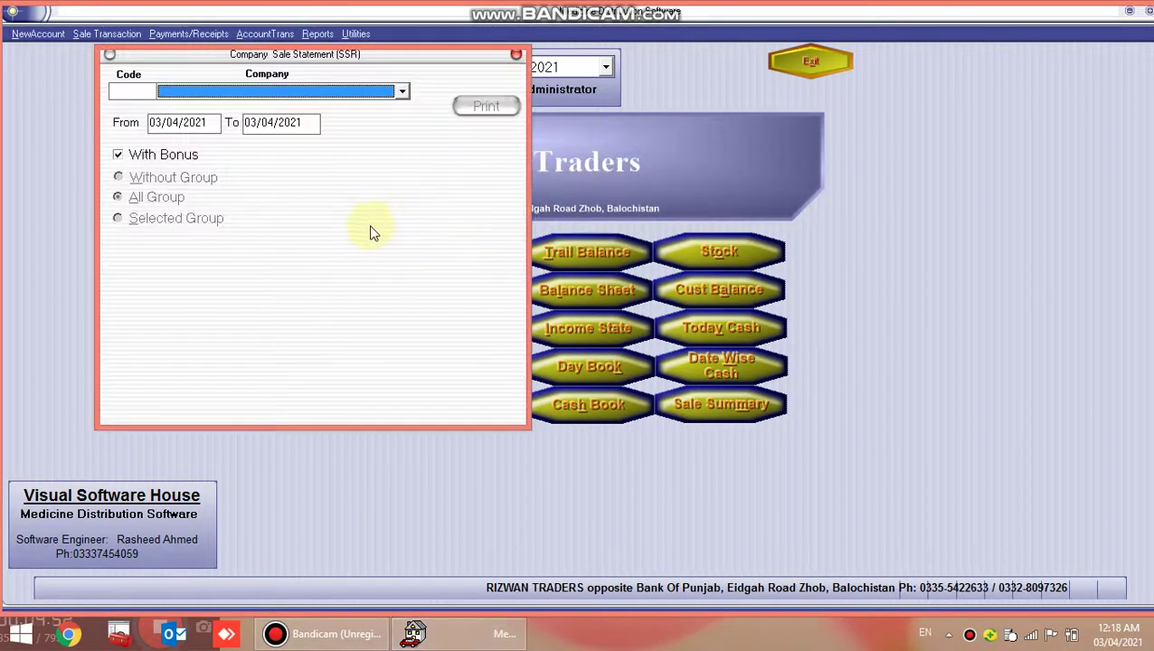
{"action": "left_click", "coordinate": [401, 91]}
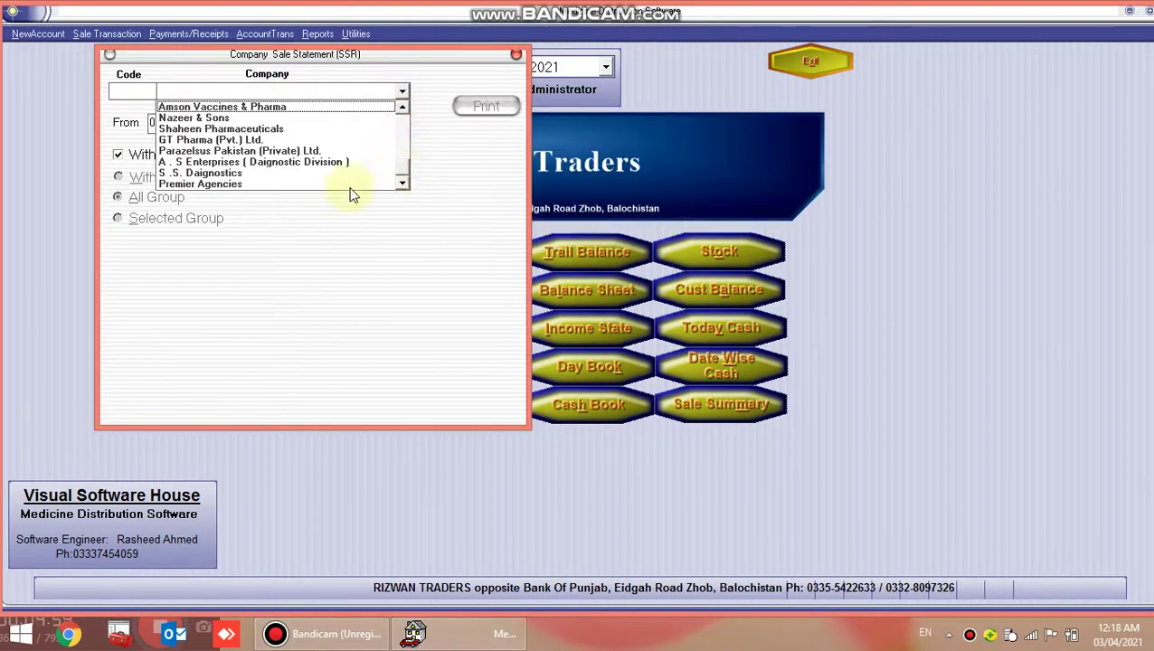
{"action": "scroll", "coordinate": [272, 172], "scroll_direction": "down", "scroll_amount": 10}
{"action": "left_click", "coordinate": [195, 184]}
Step: Generate the company sale statement with bonus for all groups, using 03/04/2010 as the start date
{"action": "left_click", "coordinate": [194, 123]}
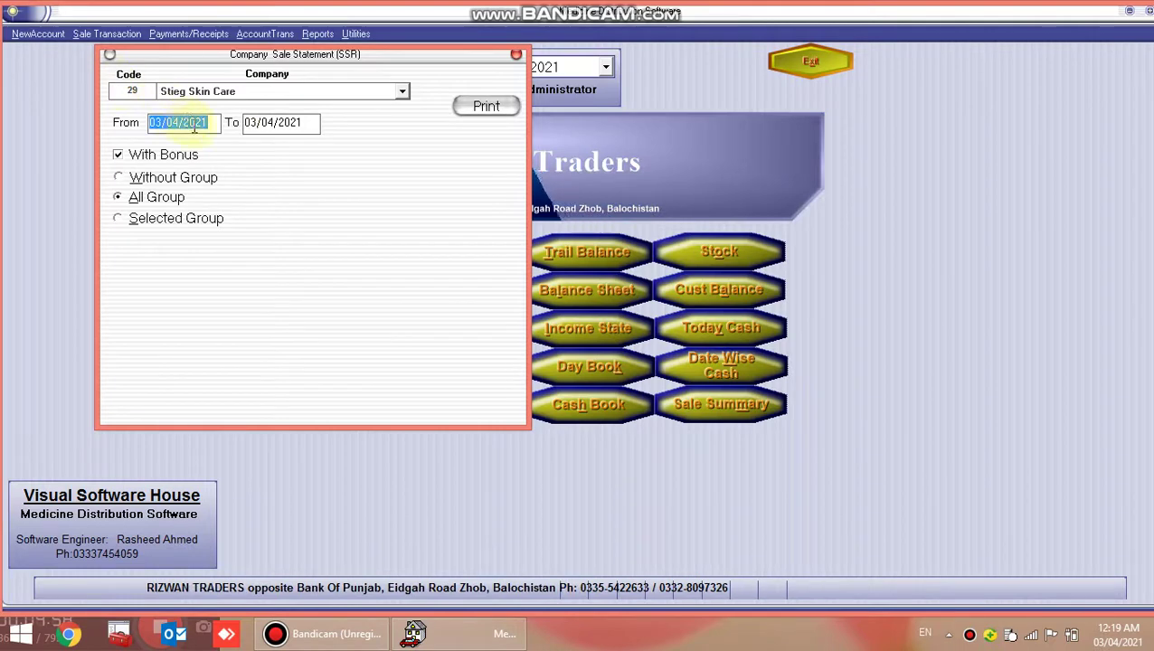
{"action": "left_click", "coordinate": [195, 125]}
{"action": "type", "text": "10"}
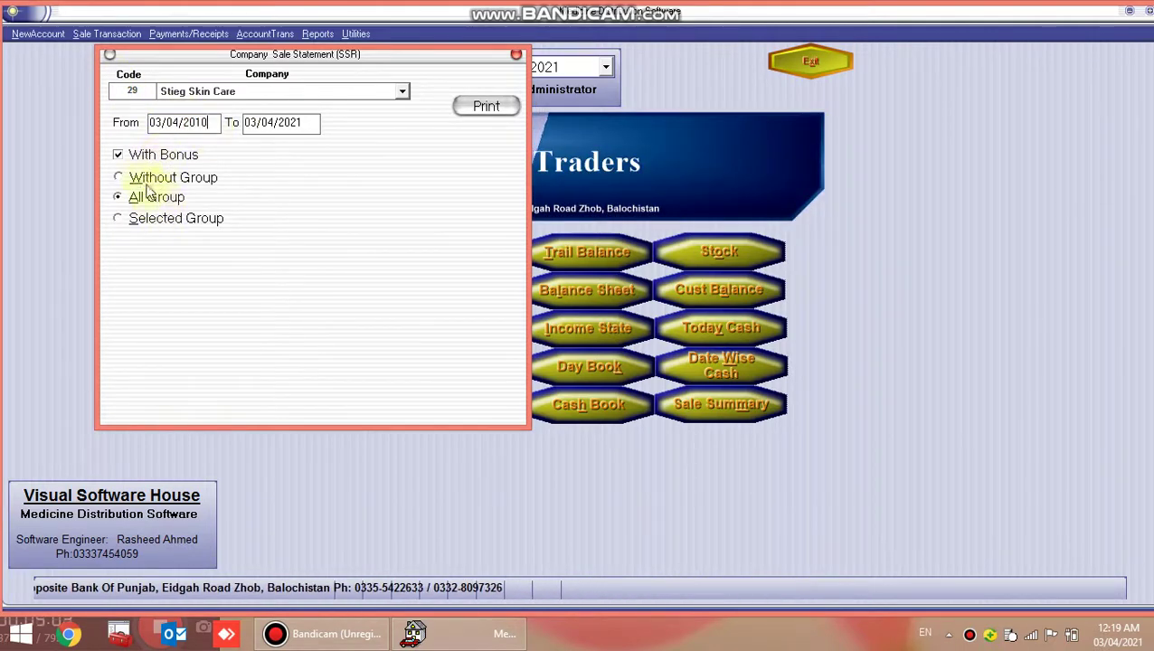
{"action": "left_click", "coordinate": [484, 106]}
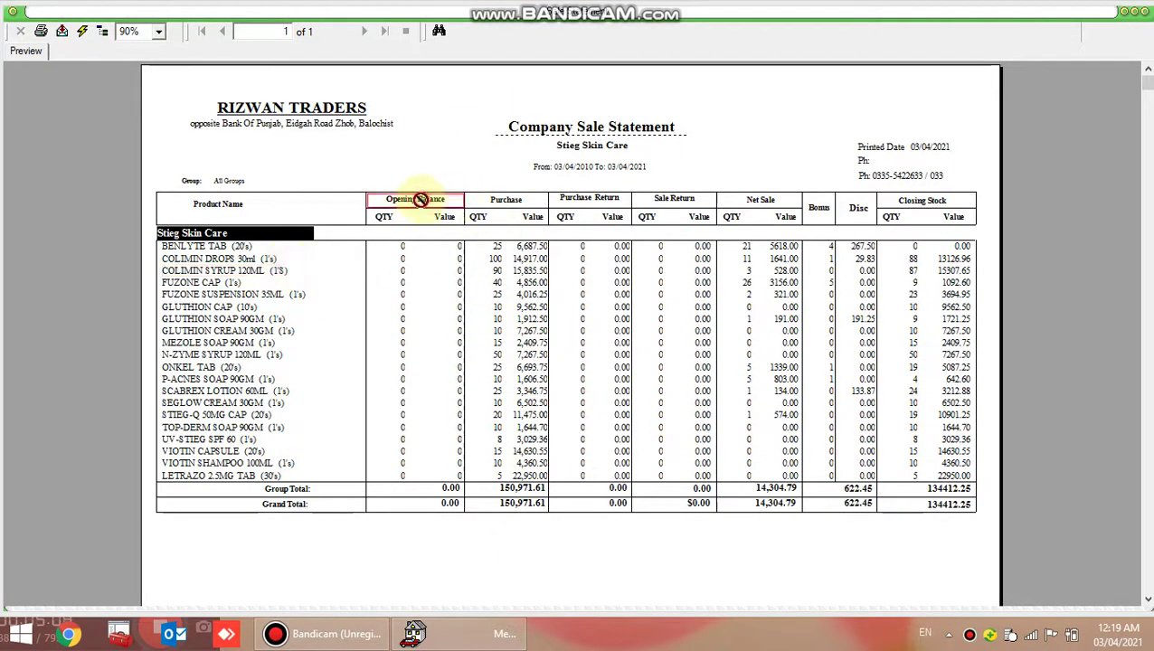
Step: Review the opening balance, purchase and purchase return columns of the company sale statement, and close the report and its form
{"action": "left_click", "coordinate": [509, 203]}
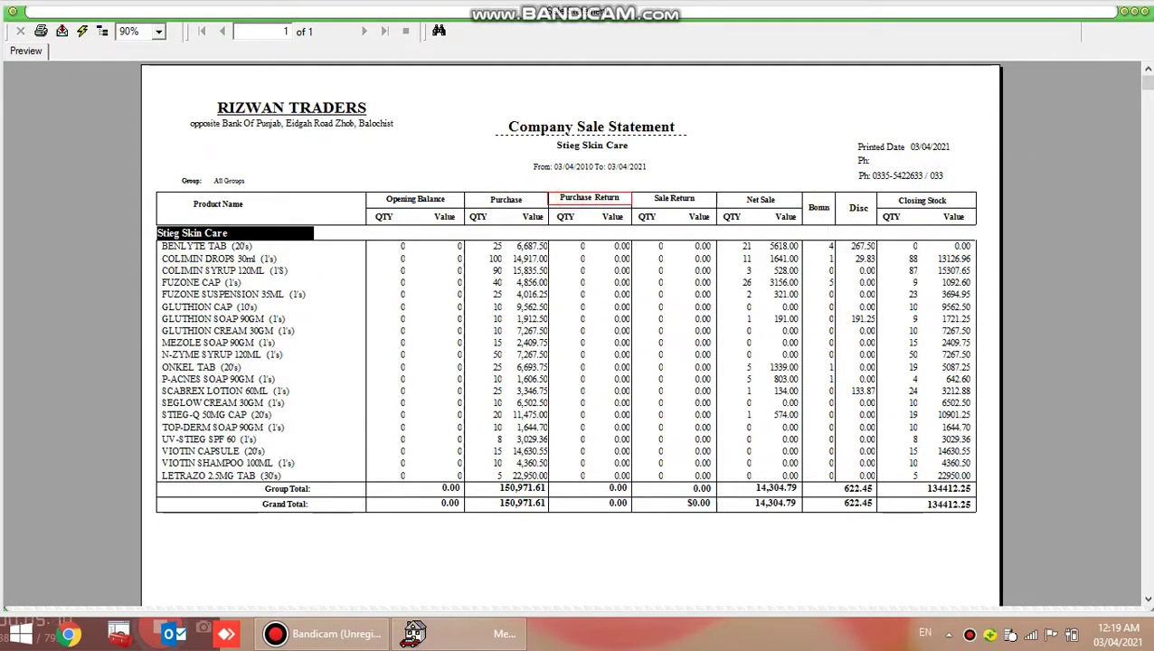
{"action": "left_click", "coordinate": [1148, 15]}
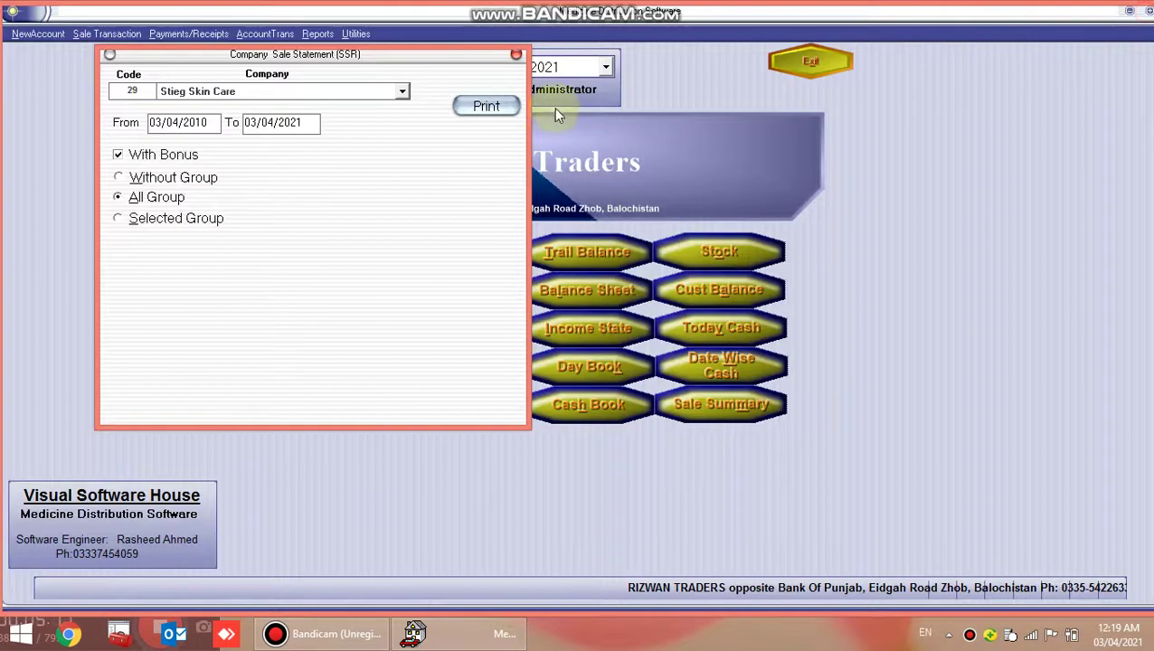
{"action": "left_click", "coordinate": [515, 53]}
Step: Start a discount claim report and choose Stieg Skin Care as the company
{"action": "left_click", "coordinate": [317, 35]}
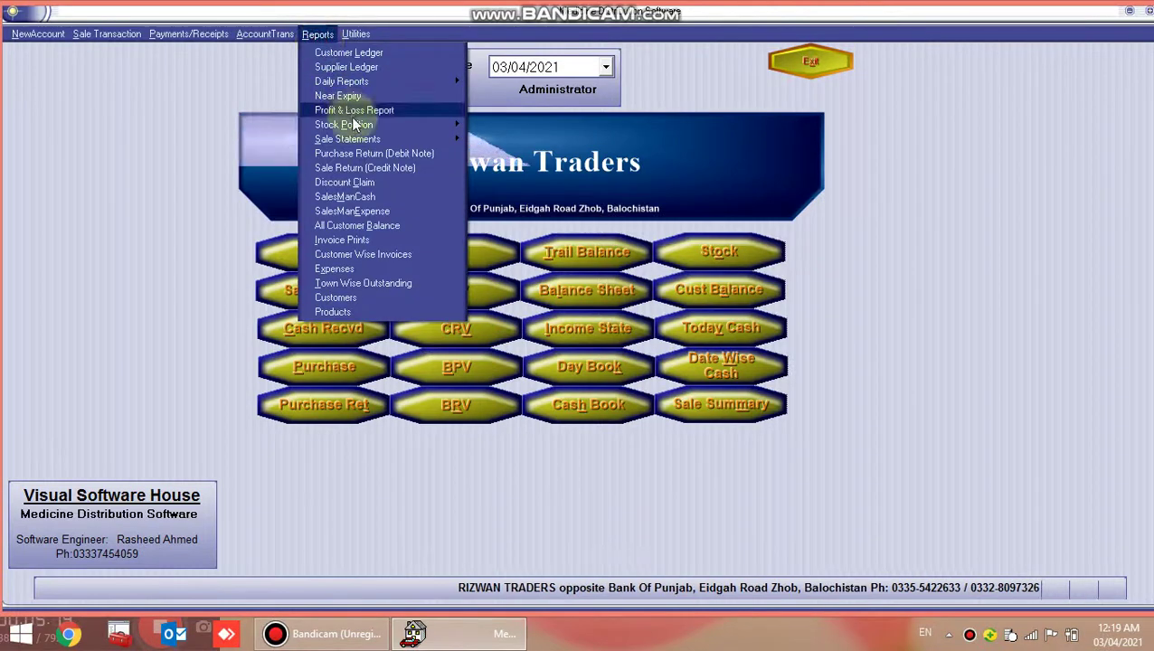
{"action": "mouse_move", "coordinate": [376, 138]}
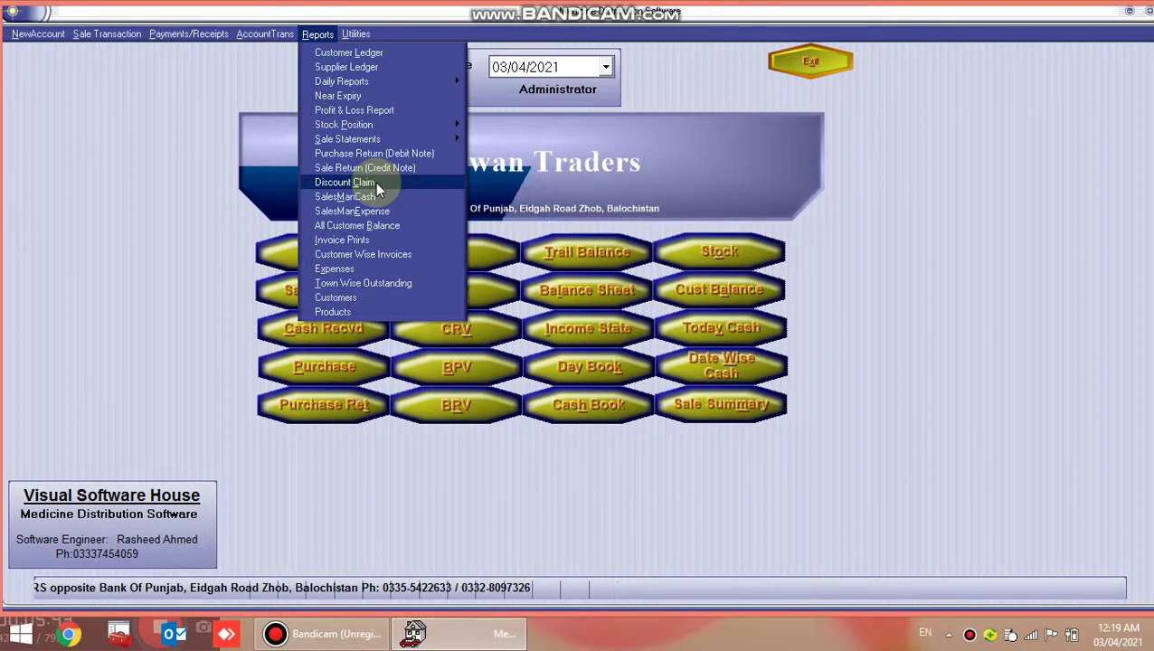
{"action": "left_click", "coordinate": [376, 183]}
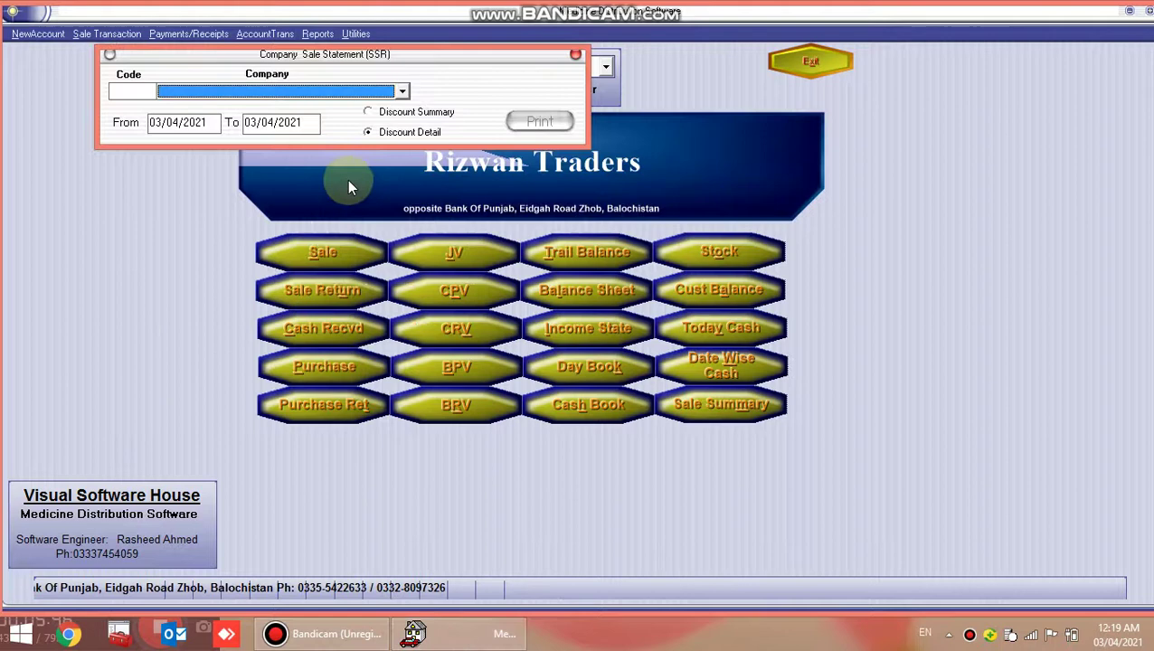
{"action": "left_click", "coordinate": [402, 91]}
{"action": "left_click_drag", "start_coordinate": [400, 118], "coordinate": [401, 179]}
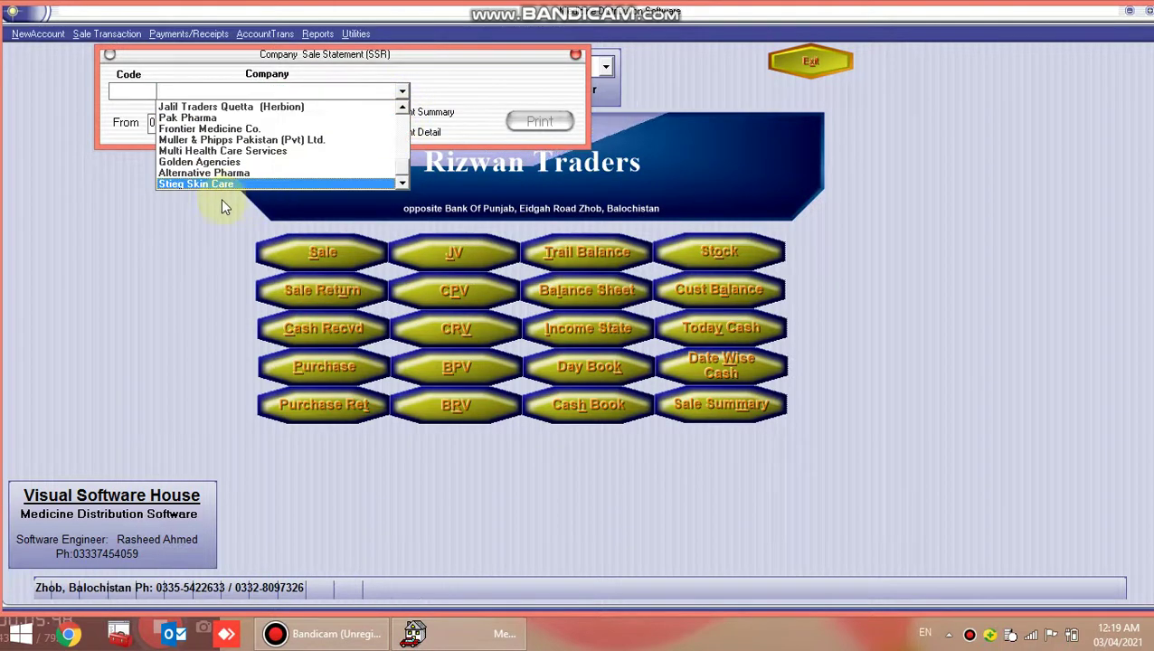
{"action": "left_click", "coordinate": [225, 183]}
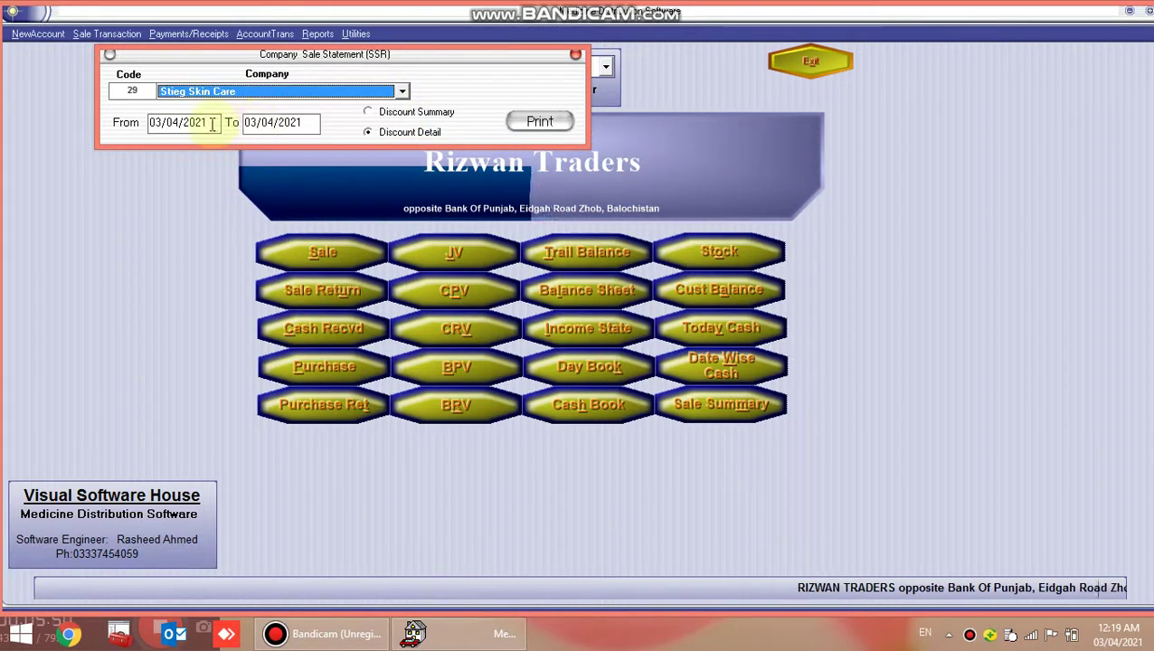
Step: Generate the detailed discount claim with 03/04/2010 as the start date
{"action": "left_click", "coordinate": [196, 122]}
{"action": "double_click", "coordinate": [196, 122]}
{"action": "left_click_drag", "start_coordinate": [197, 122], "coordinate": [238, 179]}
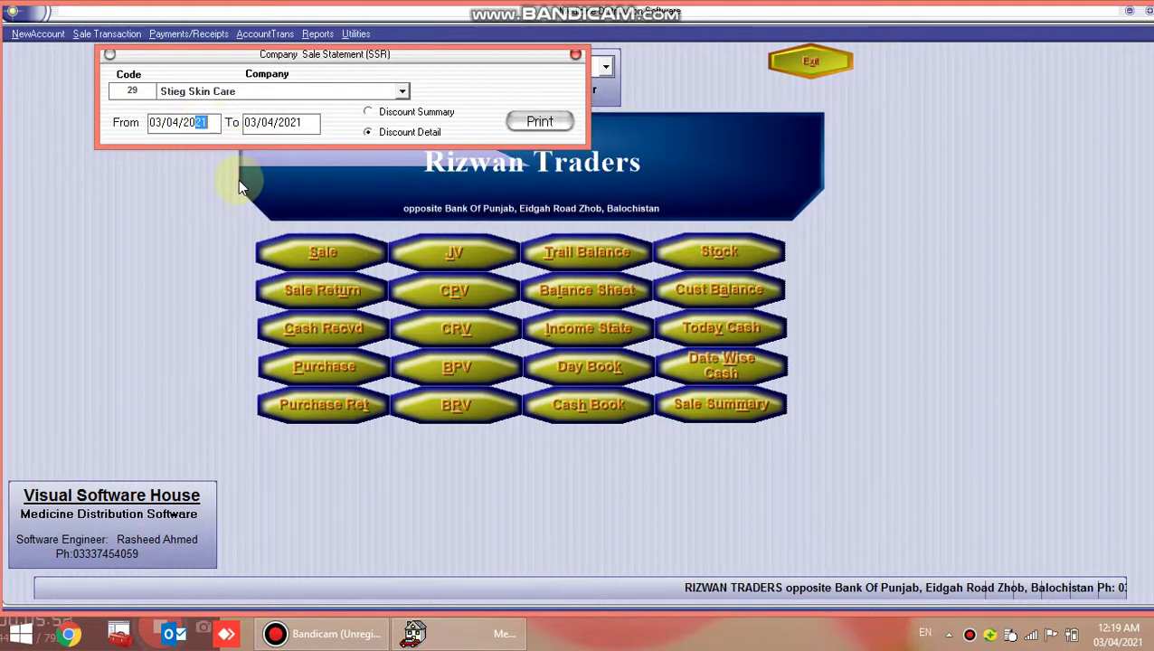
{"action": "type", "text": "10"}
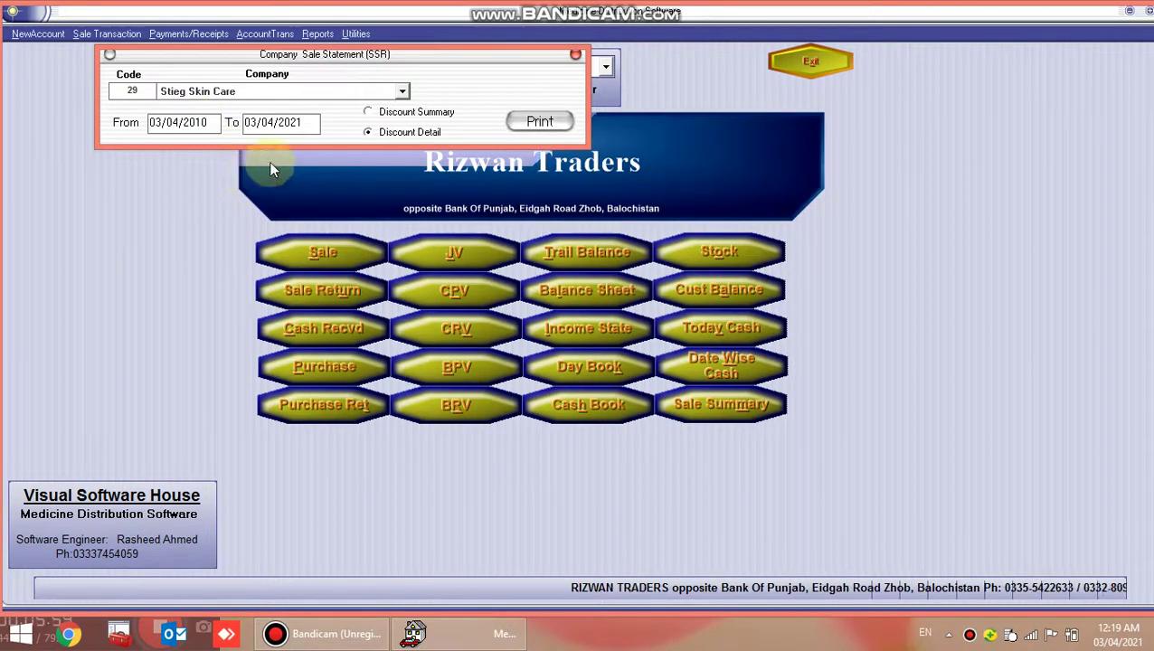
{"action": "left_click", "coordinate": [545, 121]}
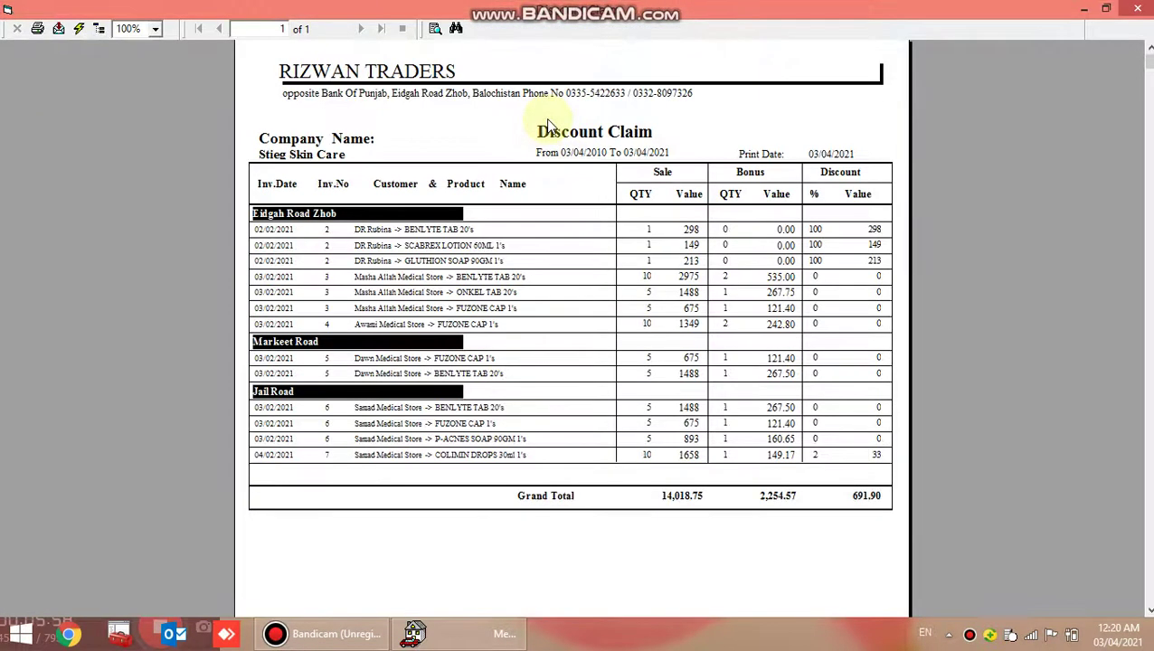
Step: Review the customer and product lines, sale values, bonuses and discounts in the detailed discount claim, and close the report
{"action": "left_click", "coordinate": [374, 234]}
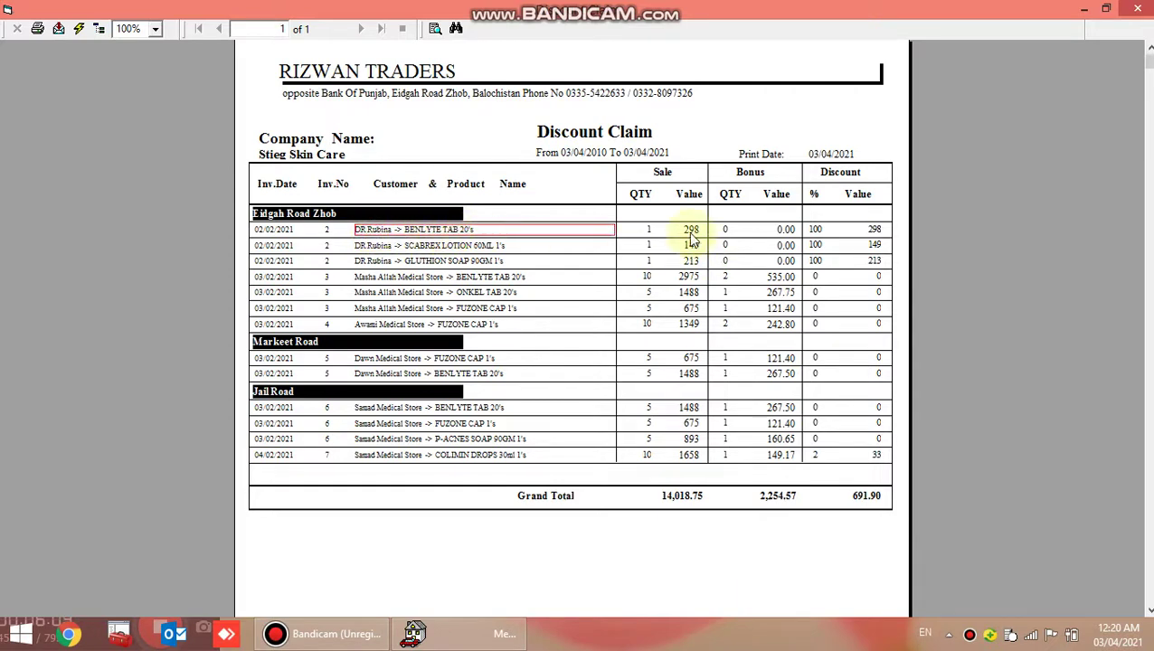
{"action": "left_click", "coordinate": [643, 228]}
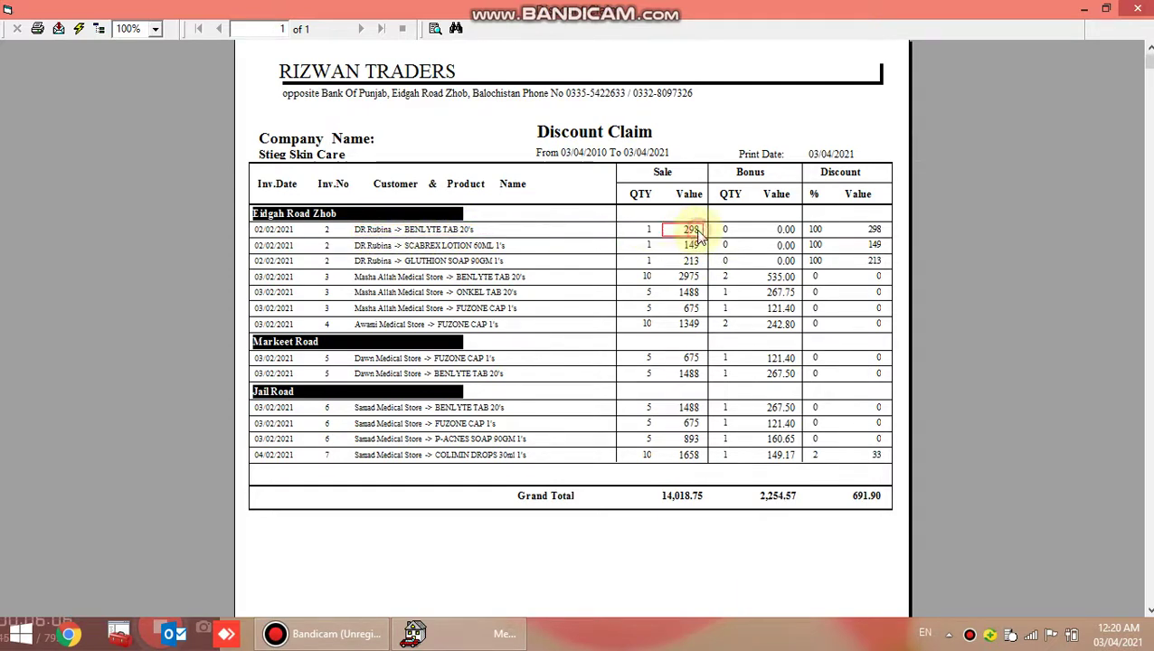
{"action": "left_click", "coordinate": [731, 277]}
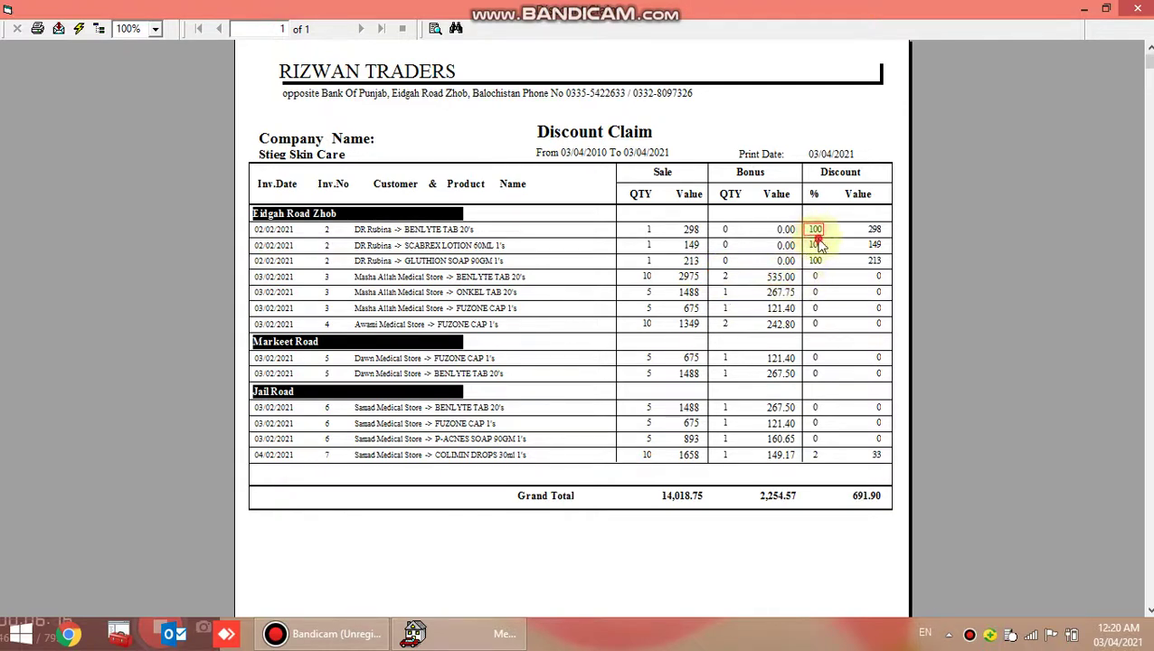
{"action": "left_click", "coordinate": [775, 310]}
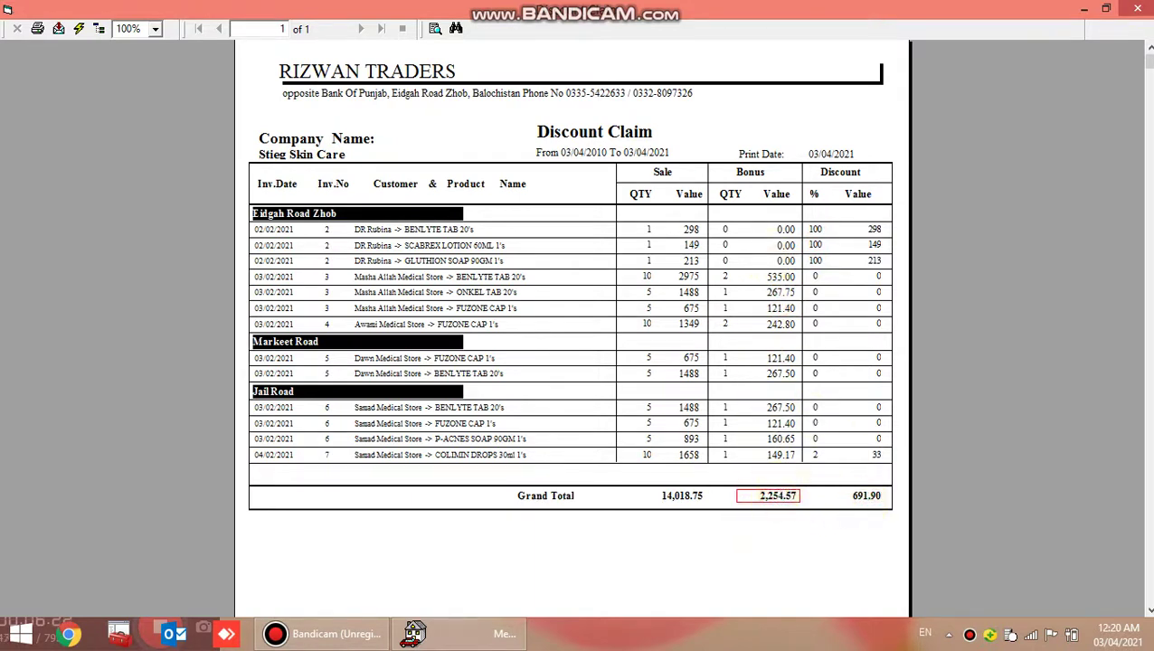
{"action": "left_click", "coordinate": [1142, 11]}
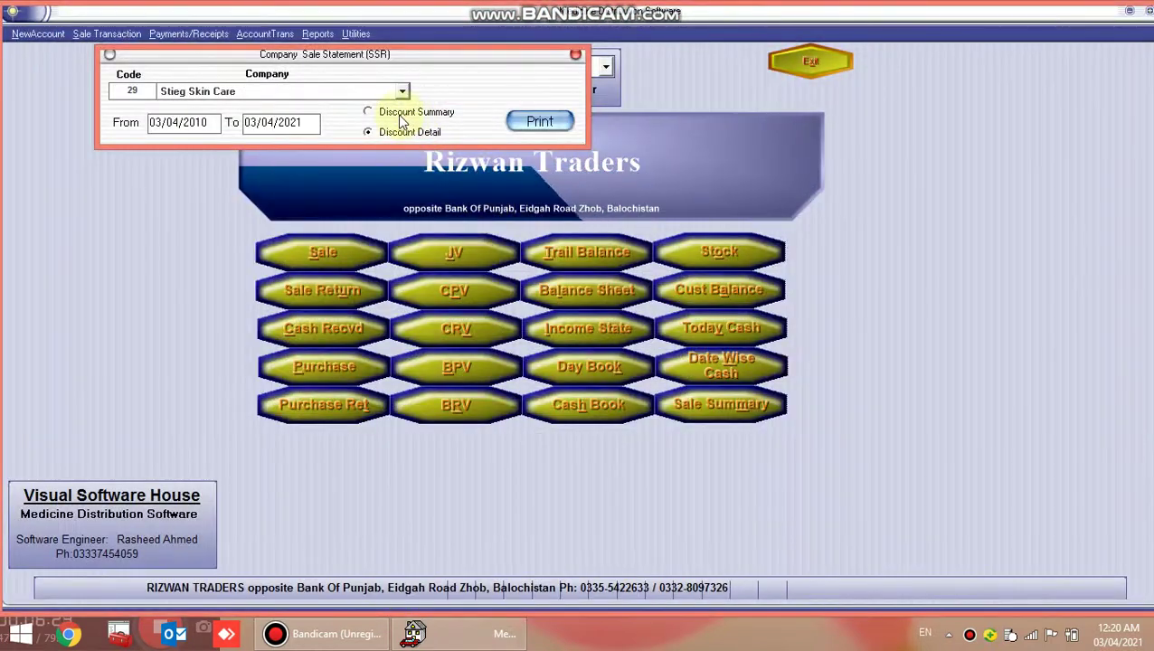
Step: Generate the discount claim as a discount summary for the same company and period
{"action": "left_click", "coordinate": [399, 114]}
{"action": "left_click", "coordinate": [547, 123]}
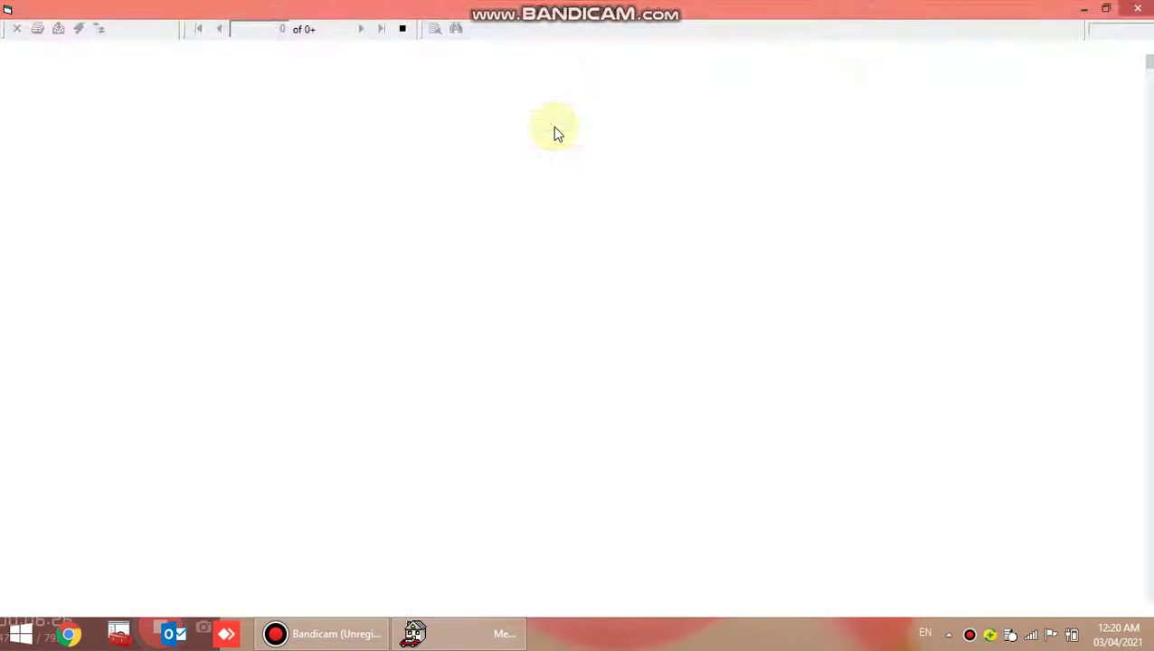
Step: Review the customers, invoice numbers and bonus values in the discount summary, and close the report and its form
{"action": "left_click", "coordinate": [448, 225]}
{"action": "left_click", "coordinate": [439, 258]}
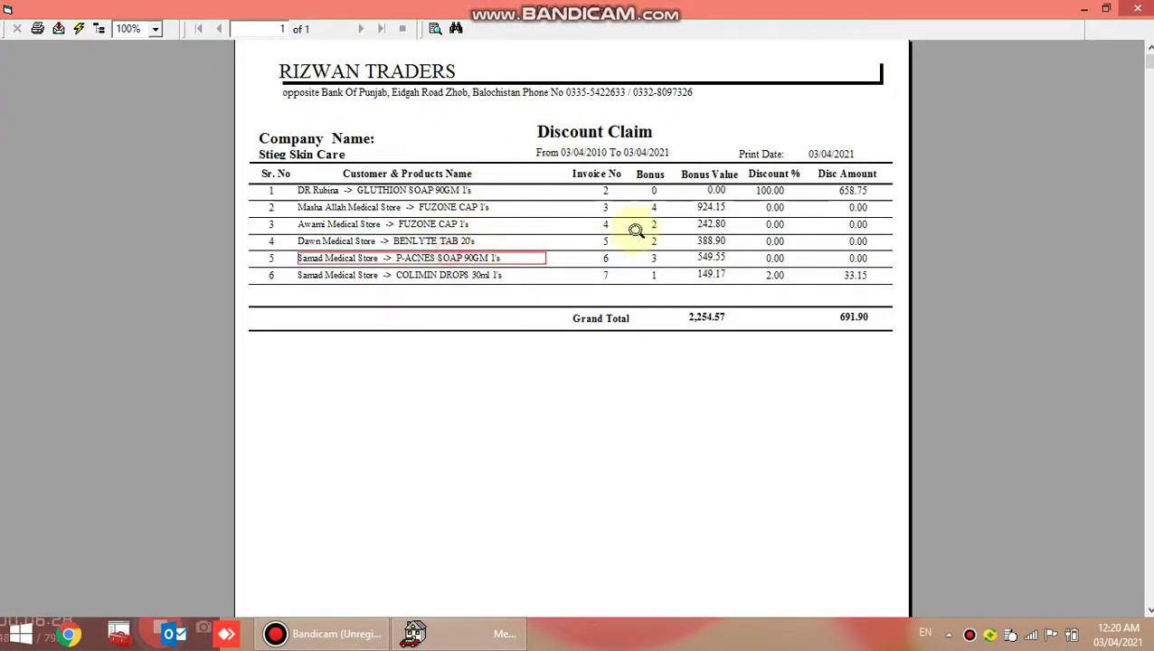
{"action": "left_click", "coordinate": [605, 191]}
{"action": "left_click", "coordinate": [713, 189]}
{"action": "left_click", "coordinate": [725, 248]}
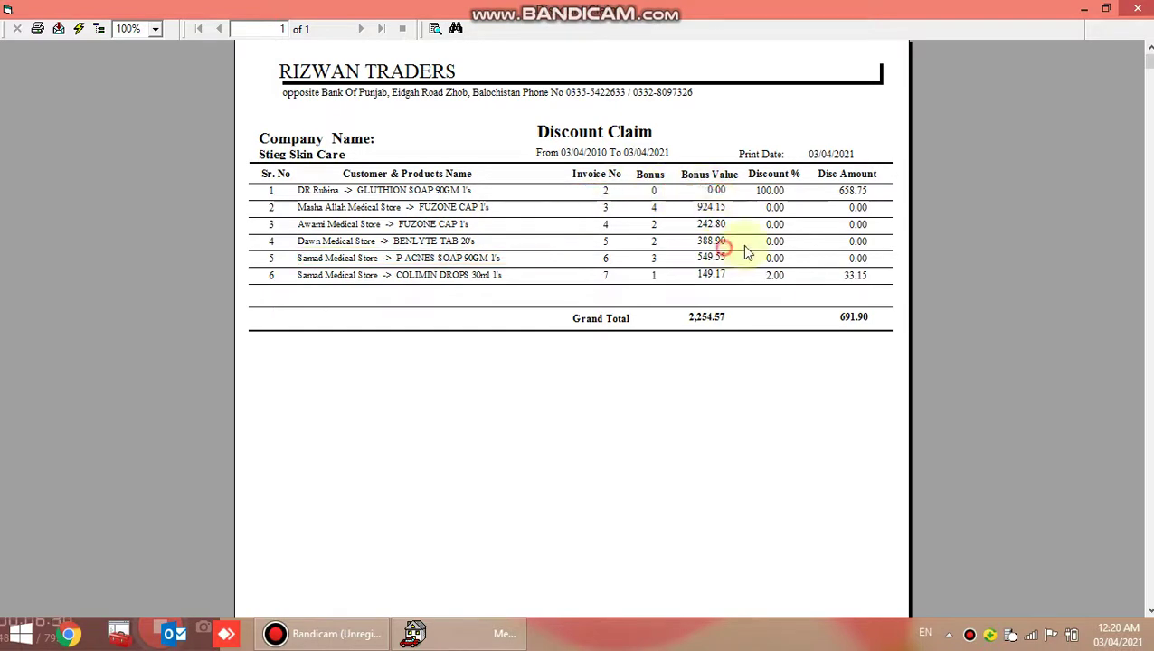
{"action": "left_click", "coordinate": [1138, 8]}
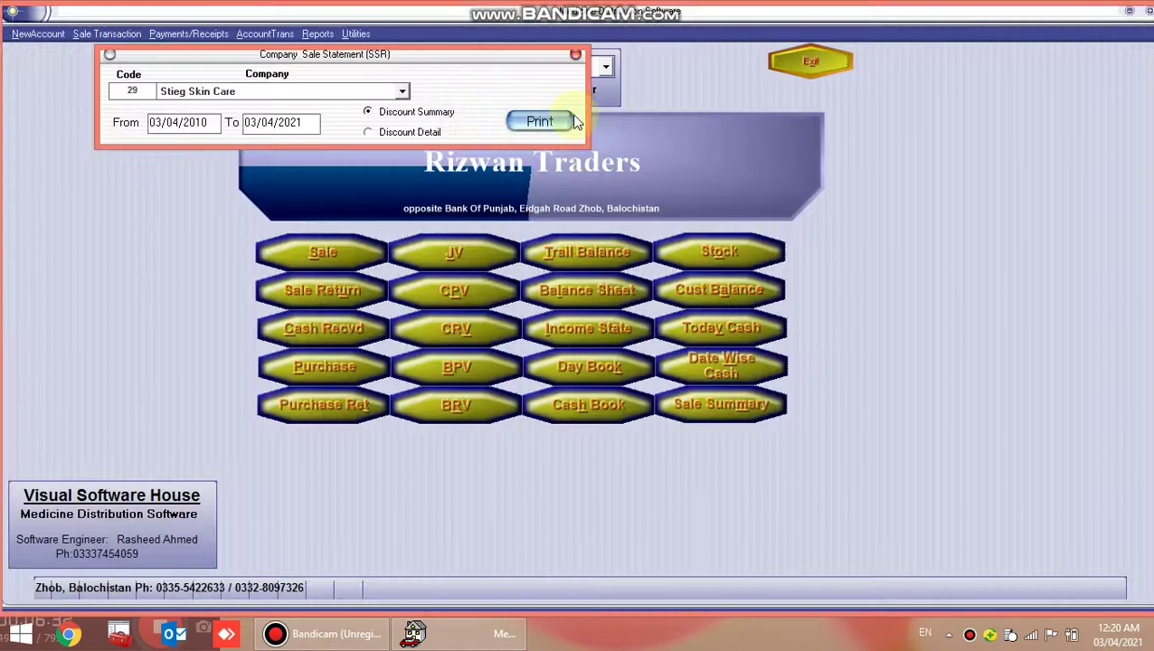
{"action": "left_click", "coordinate": [580, 55]}
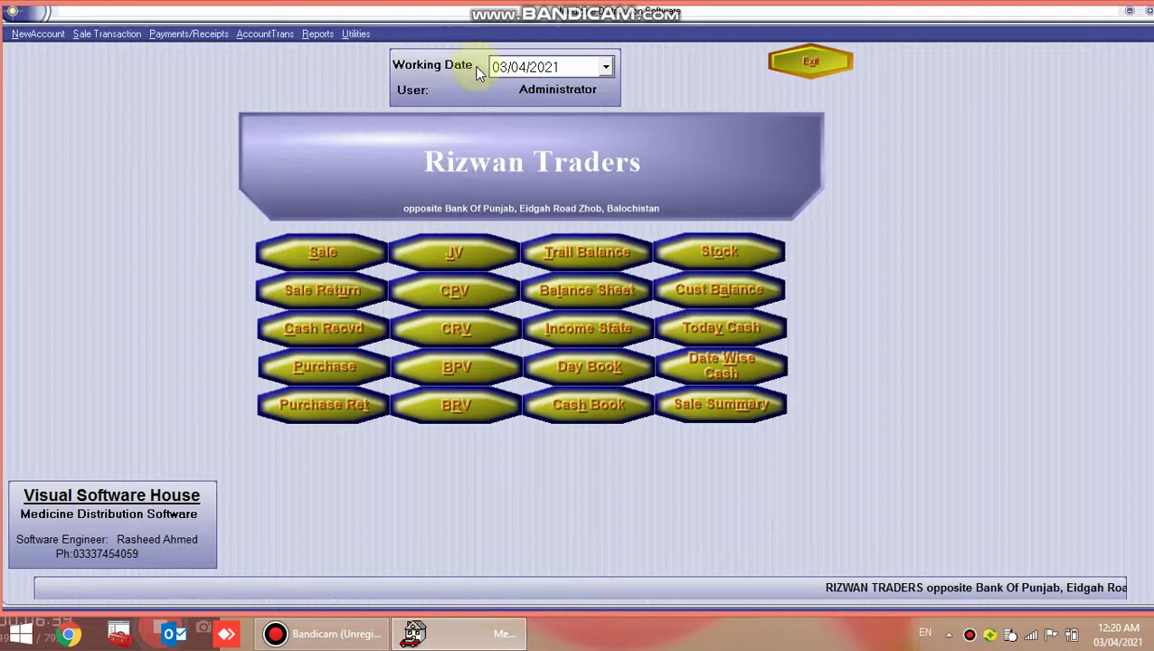
Step: Open the balance report for all customers, review it, and close it
{"action": "left_click", "coordinate": [317, 34]}
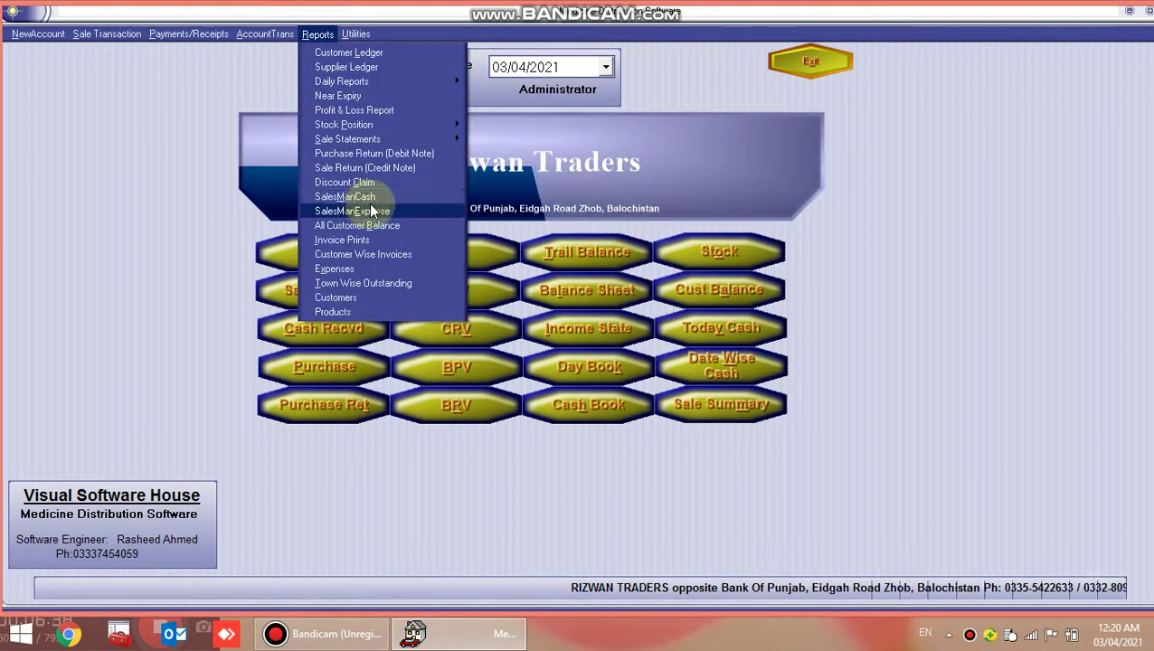
{"action": "left_click", "coordinate": [428, 234]}
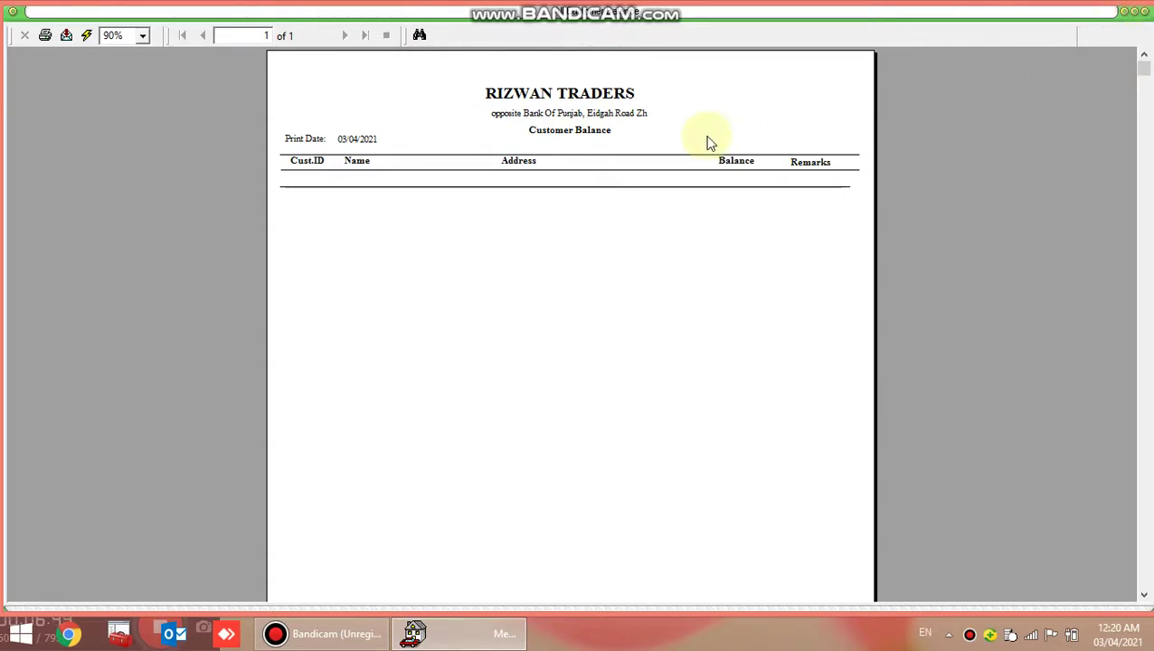
{"action": "left_click", "coordinate": [1147, 13]}
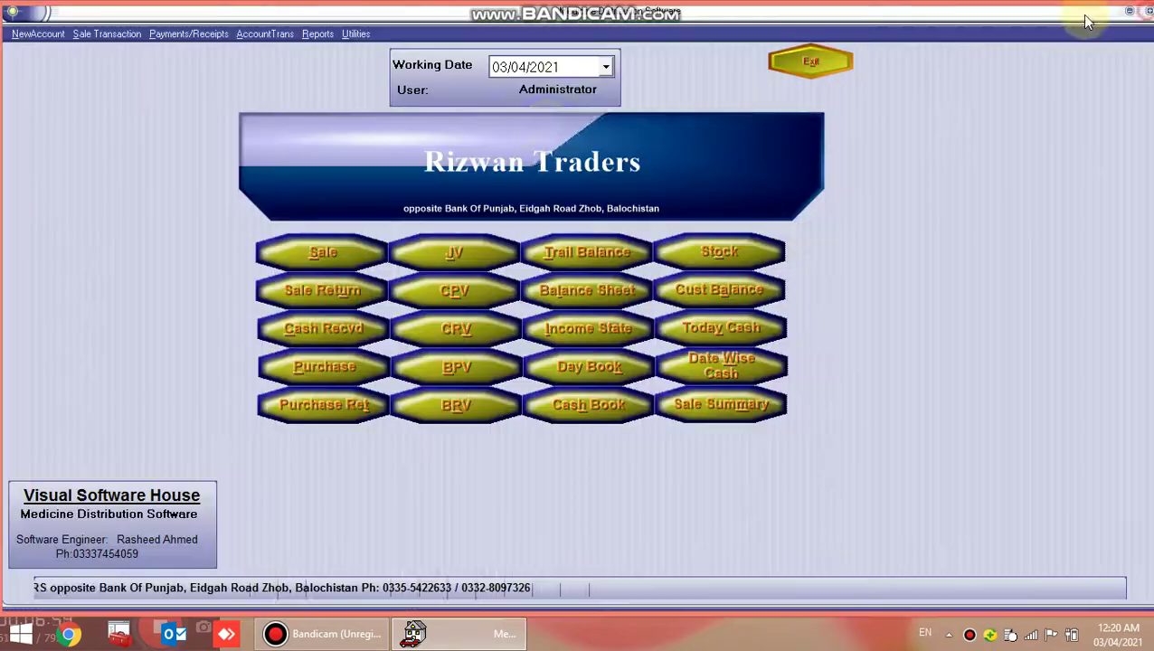
Step: Preview the invoice prints for invoice numbers 10 to 50, and close the preview and its form
{"action": "left_click", "coordinate": [308, 35]}
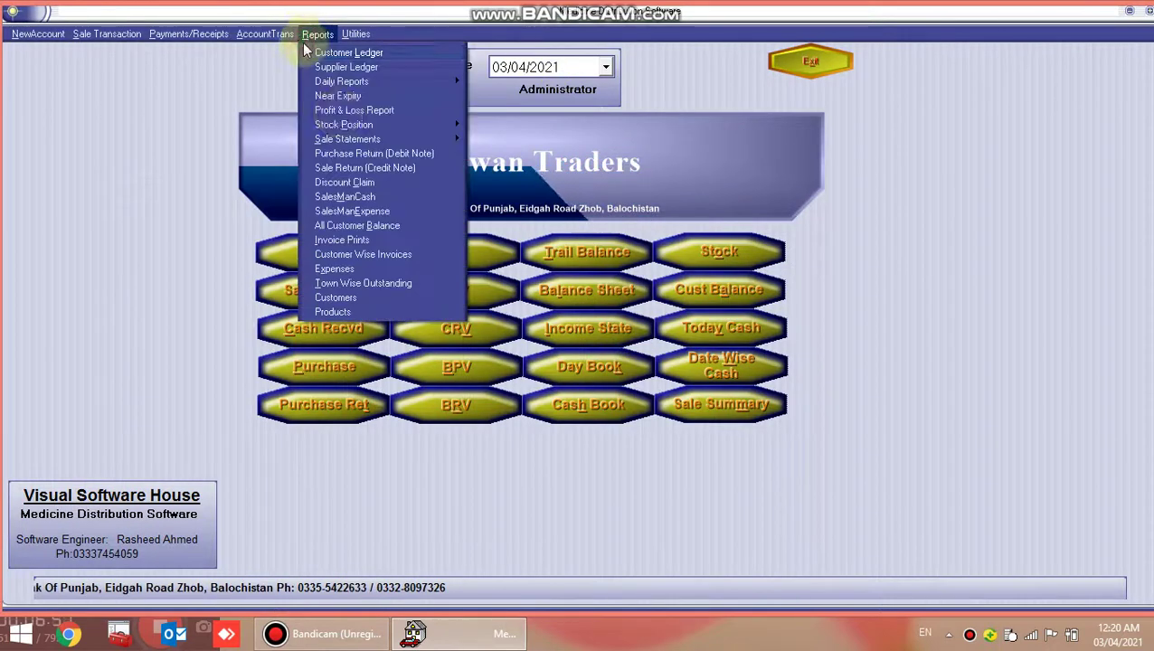
{"action": "left_click", "coordinate": [394, 241]}
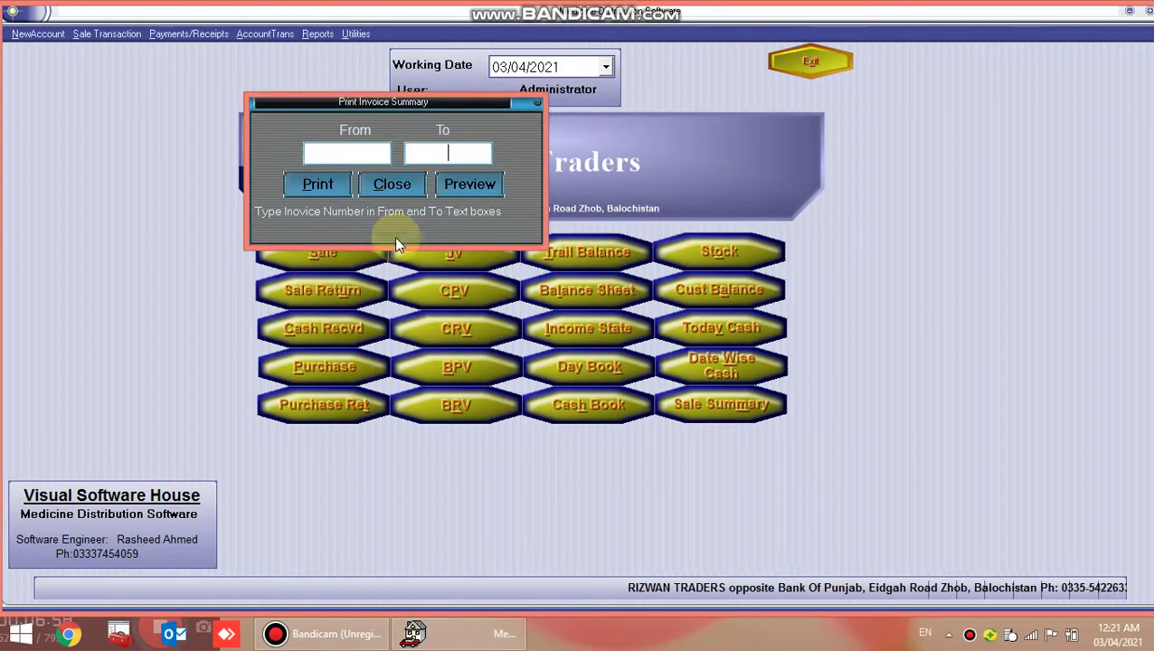
{"action": "left_click", "coordinate": [347, 151]}
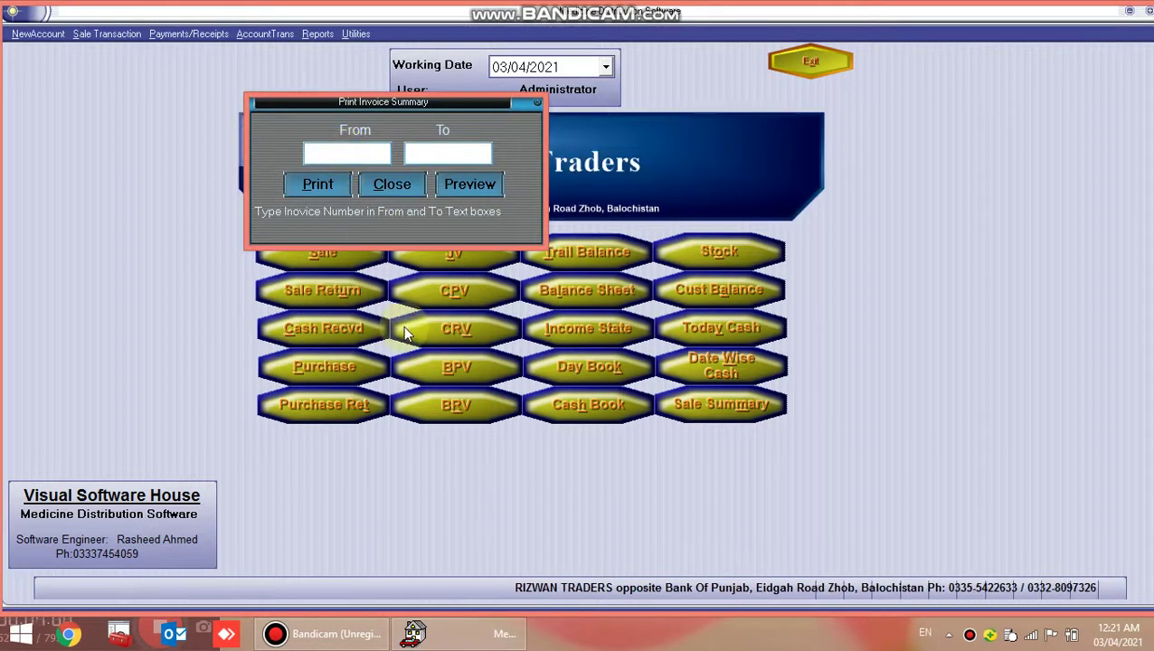
{"action": "type", "text": "10"}
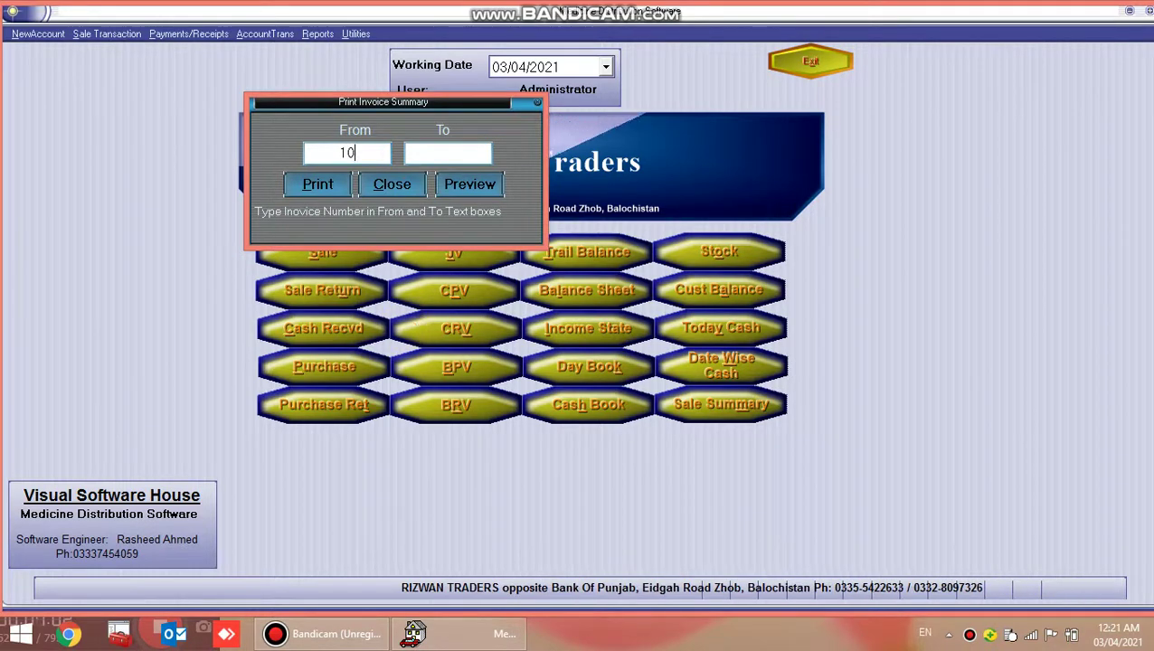
{"action": "left_click", "coordinate": [445, 153]}
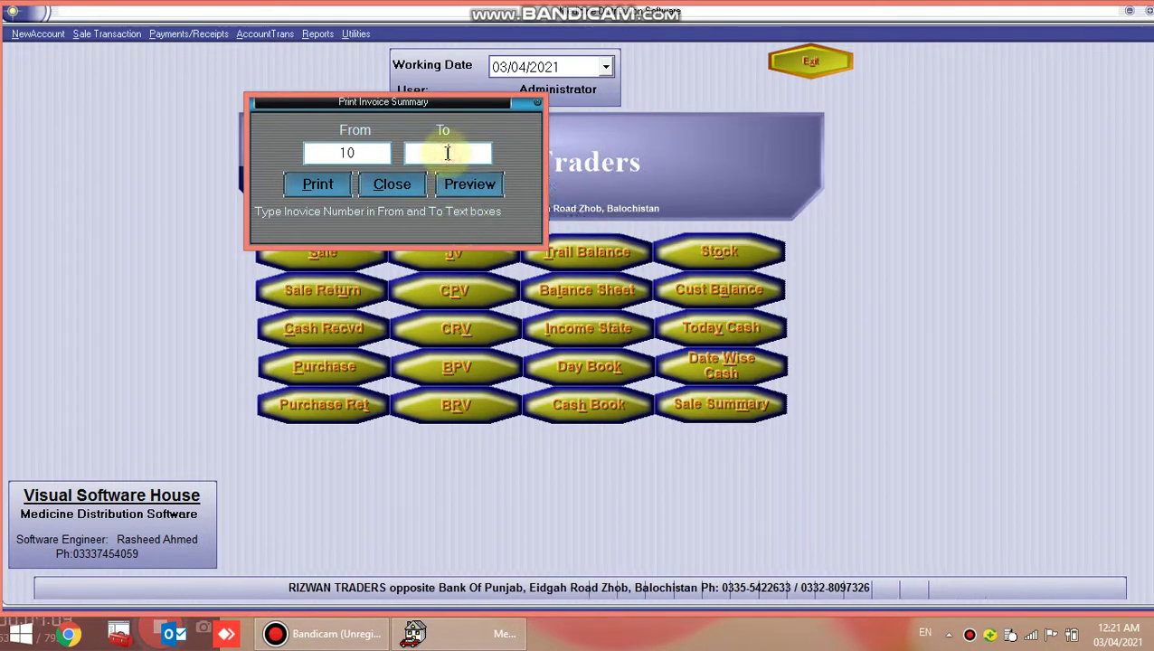
{"action": "type", "text": "50"}
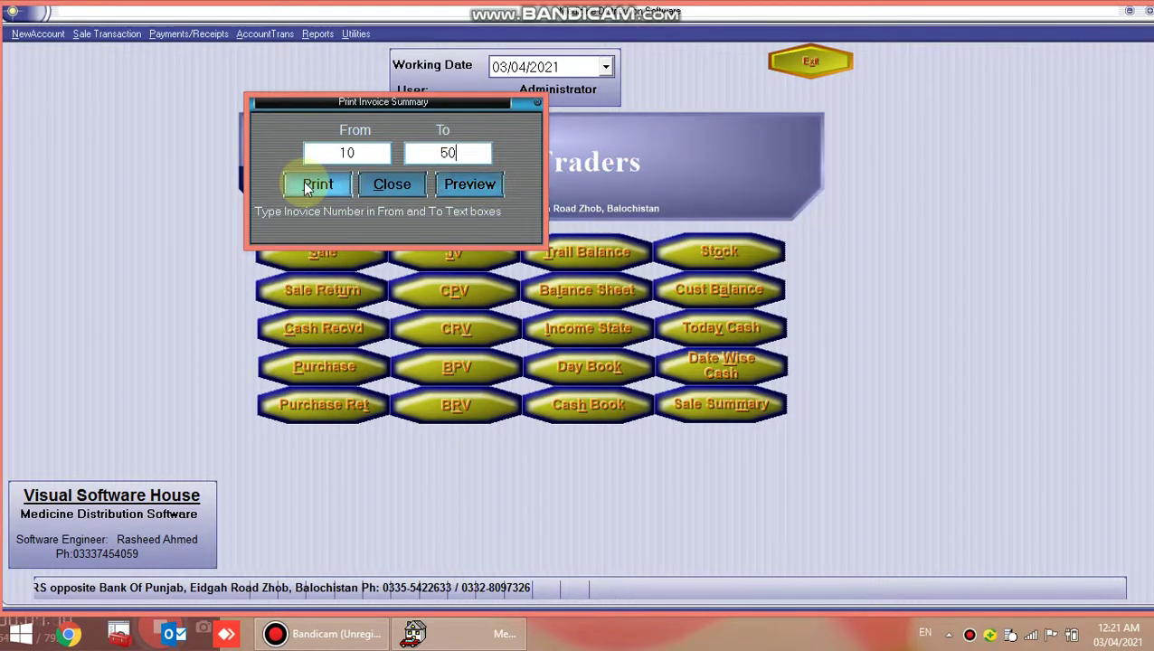
{"action": "left_click", "coordinate": [458, 185]}
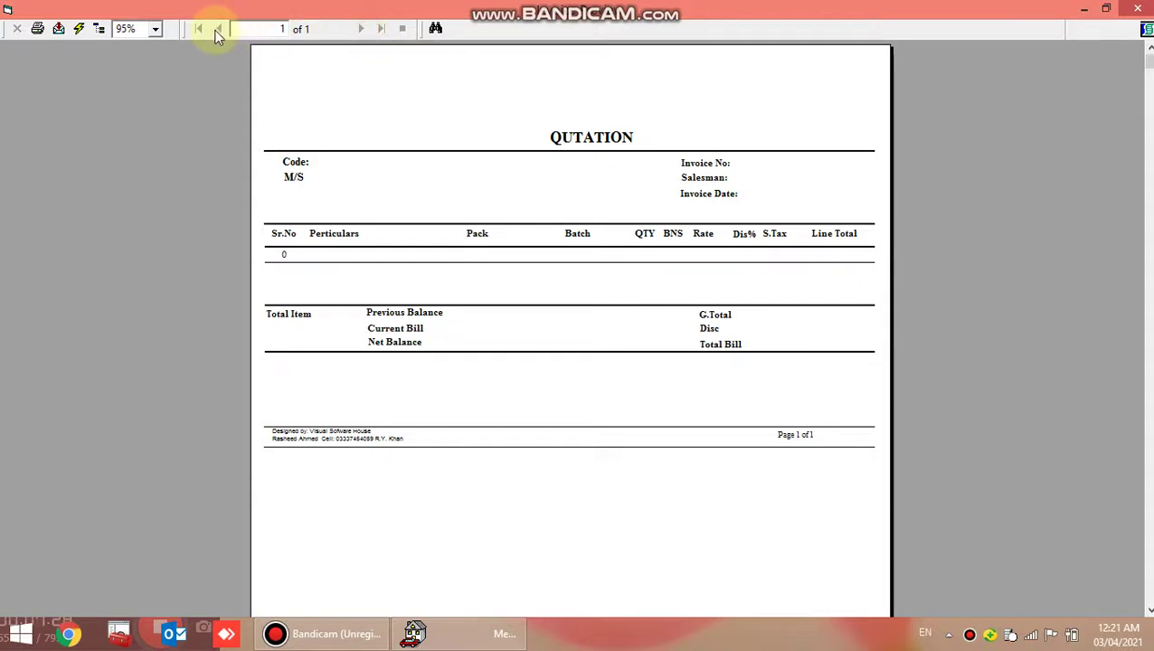
{"action": "left_click", "coordinate": [1139, 9]}
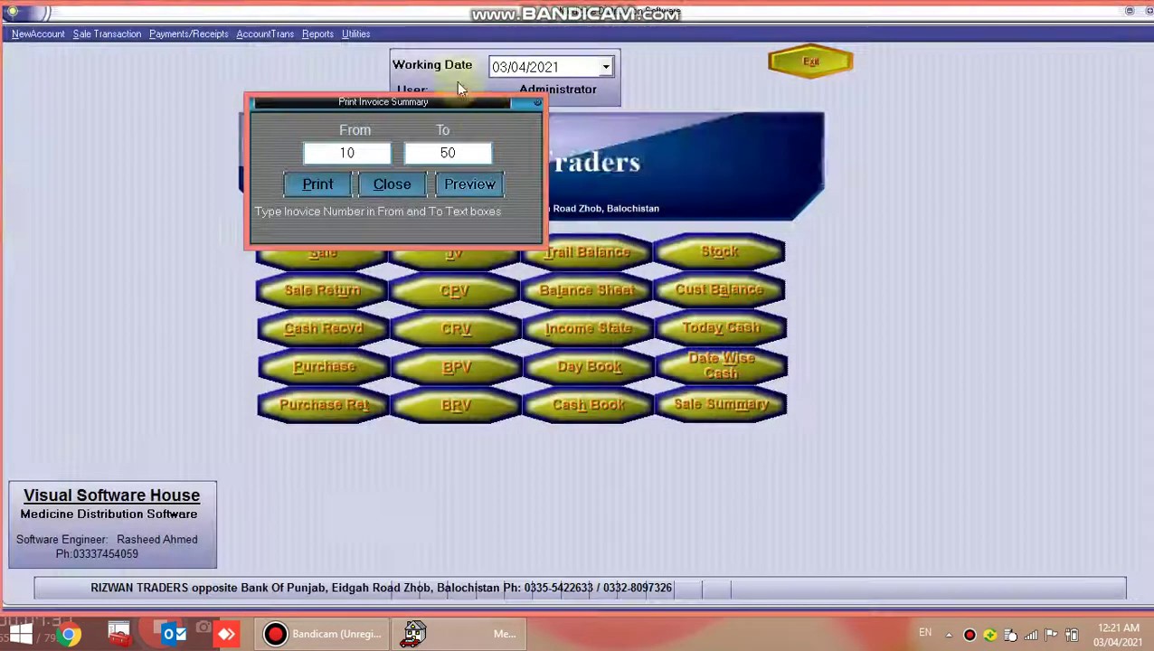
{"action": "left_click", "coordinate": [537, 106]}
Step: Set up the town-wise outstanding report for Zhob with areas Eidgah Road Zhob, Quetta Road Zhob, Markeet Road, Pir Ghafoor Shah Road and Masjid Road
{"action": "left_click", "coordinate": [318, 33]}
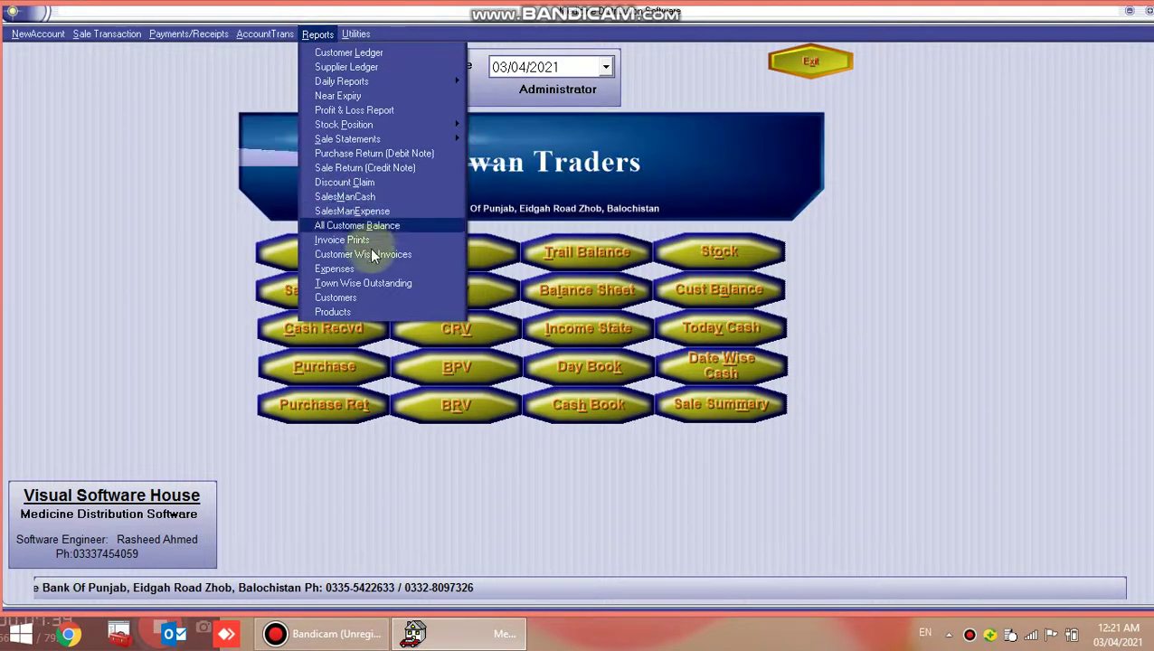
{"action": "left_click", "coordinate": [430, 283]}
{"action": "left_click", "coordinate": [399, 94]}
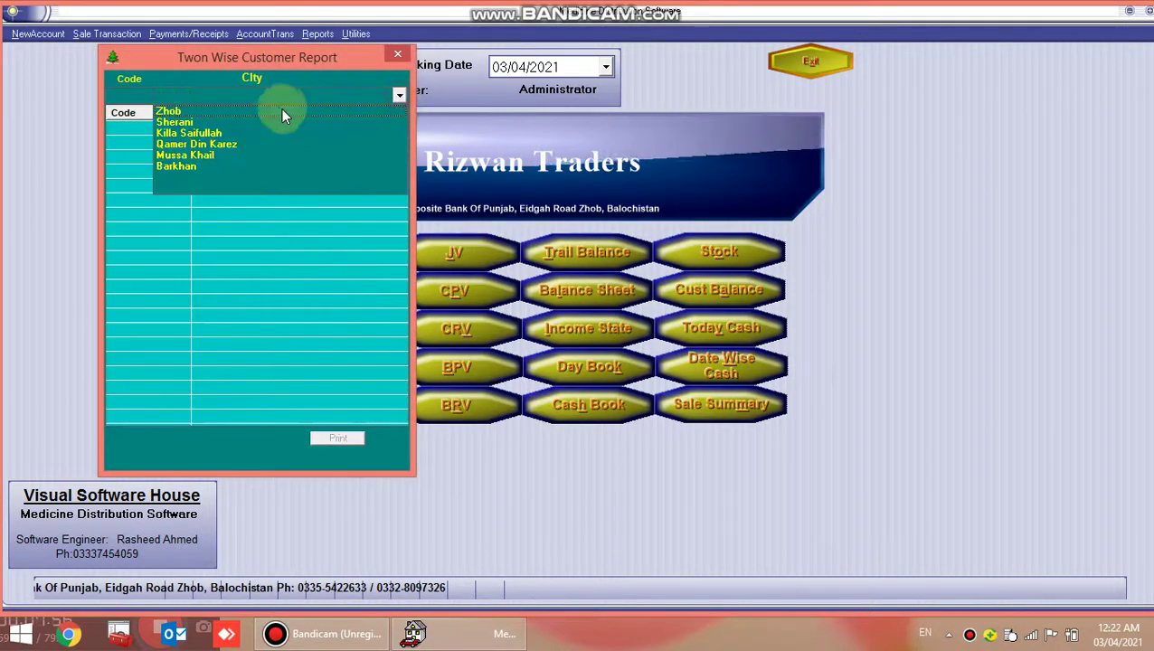
{"action": "left_click", "coordinate": [206, 113]}
{"action": "left_click", "coordinate": [115, 128]}
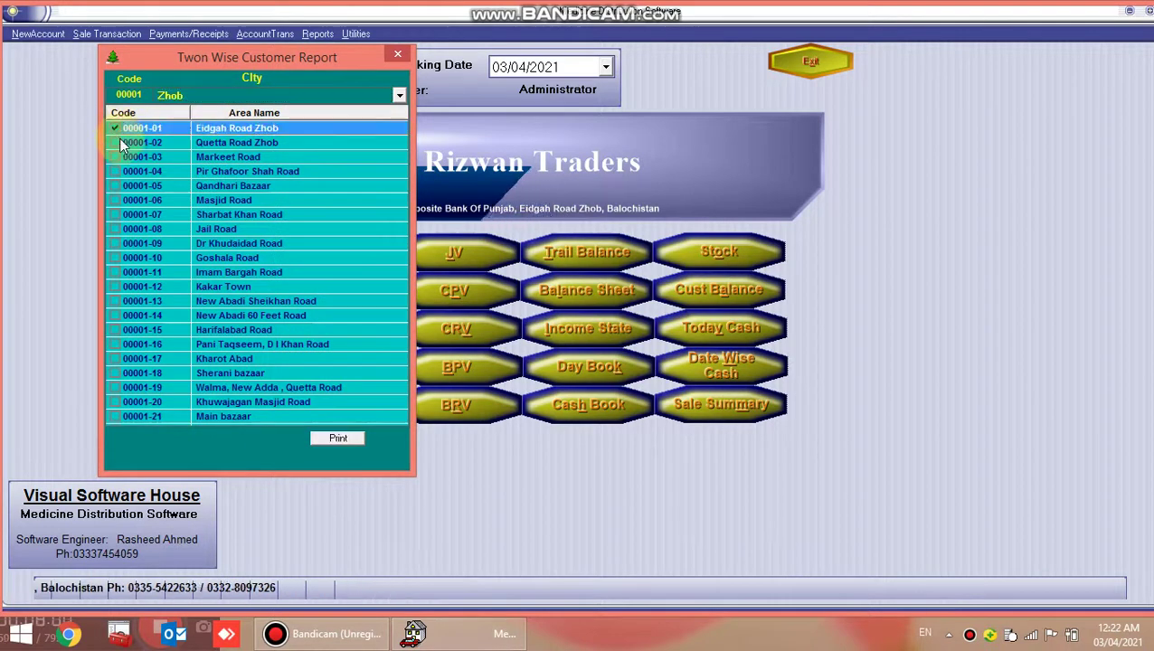
{"action": "left_click", "coordinate": [115, 142]}
{"action": "left_click", "coordinate": [115, 156]}
{"action": "left_click", "coordinate": [115, 171]}
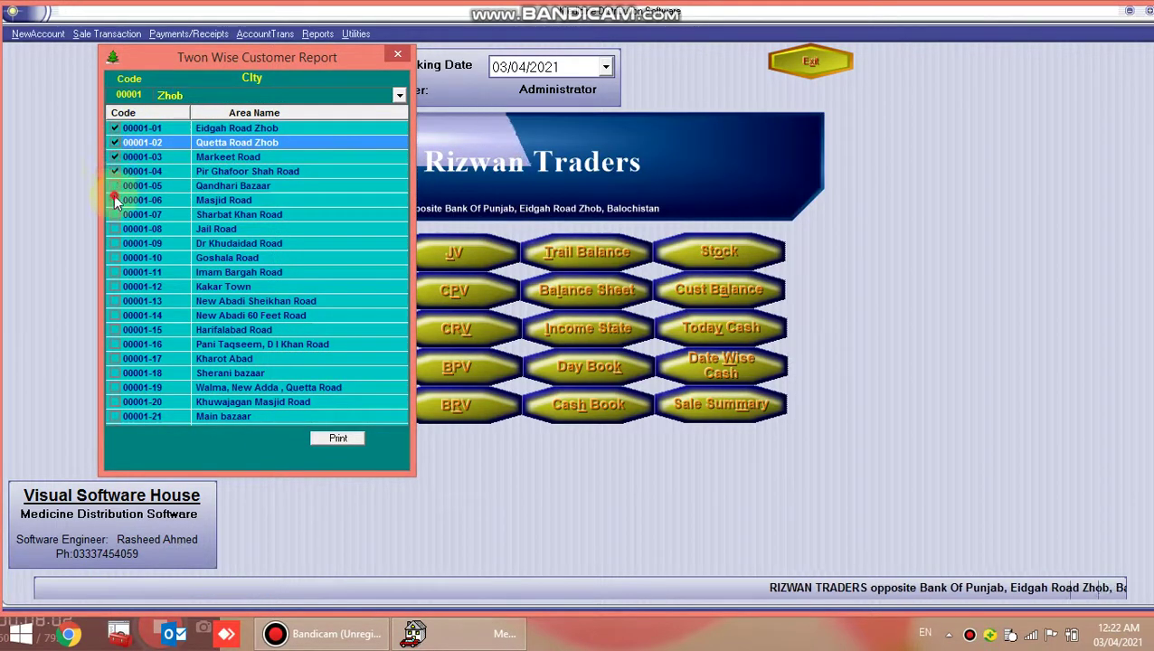
Step: Generate the customer balance report for the selected Zhob areas, review the balances, and close the report and its form
{"action": "left_click", "coordinate": [331, 438]}
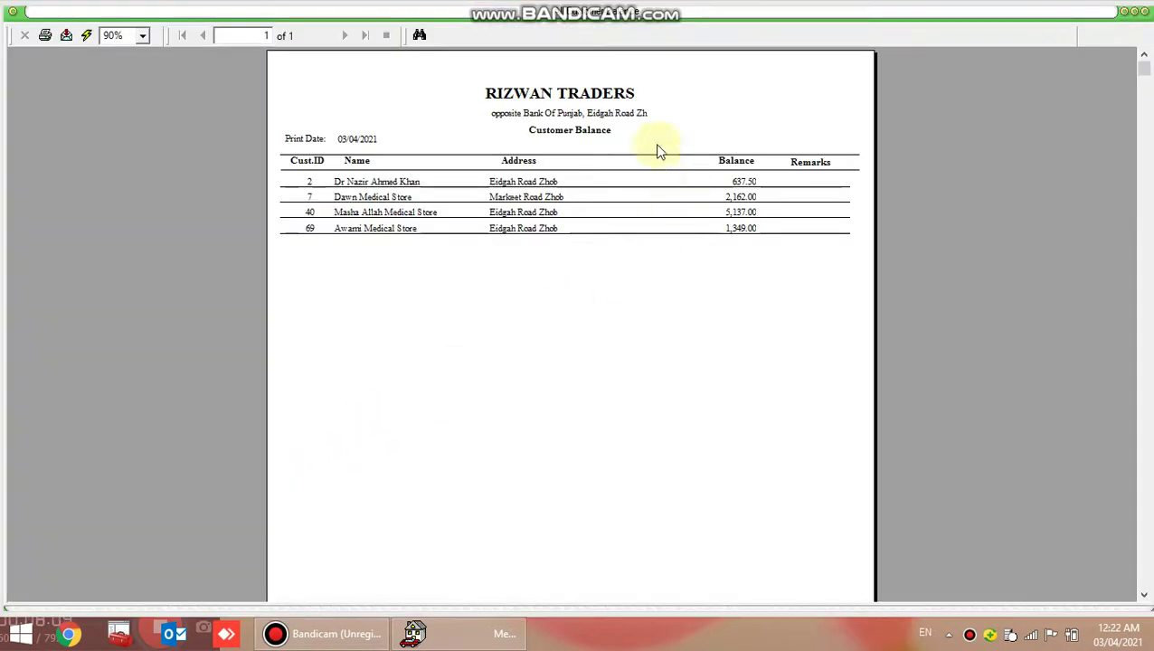
{"action": "left_click", "coordinate": [1145, 17]}
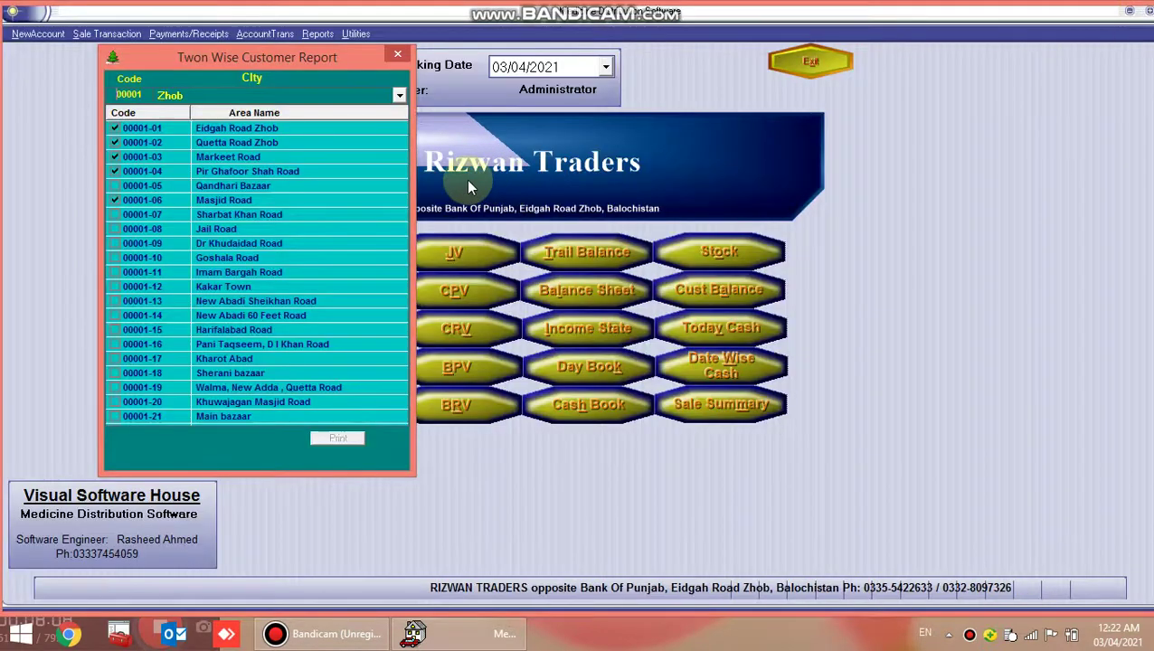
{"action": "left_click", "coordinate": [394, 51]}
Step: Open the customers list report, review the codes, names, addresses and phone numbers, and close it
{"action": "left_click", "coordinate": [308, 33]}
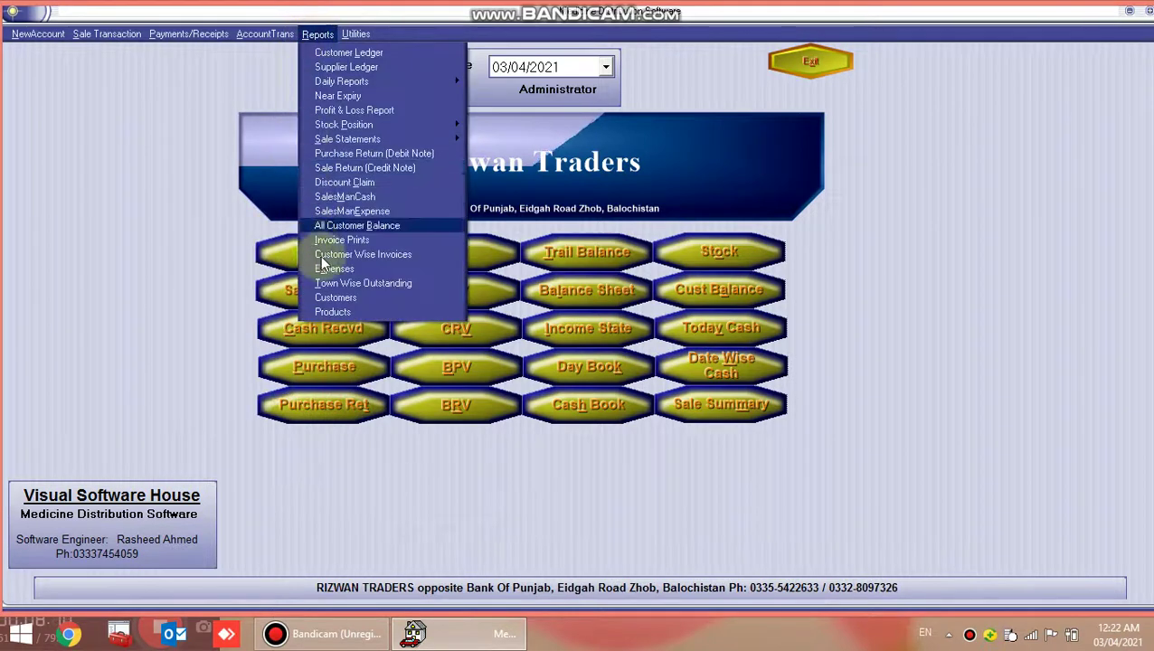
{"action": "left_click", "coordinate": [352, 299]}
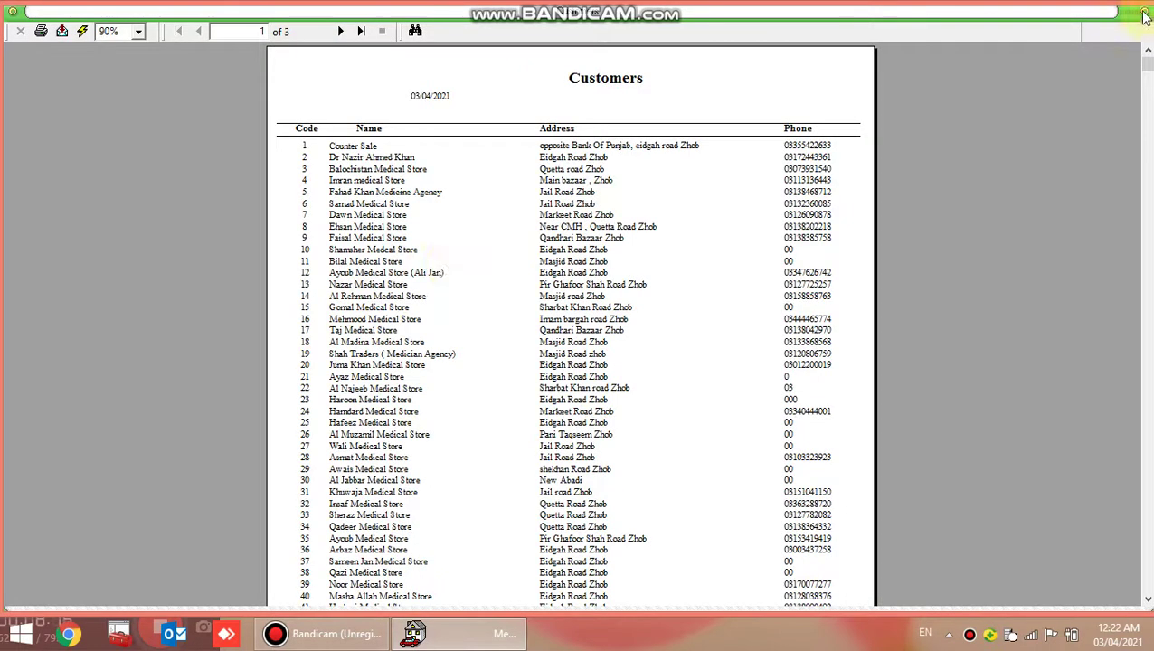
{"action": "left_click", "coordinate": [1144, 16]}
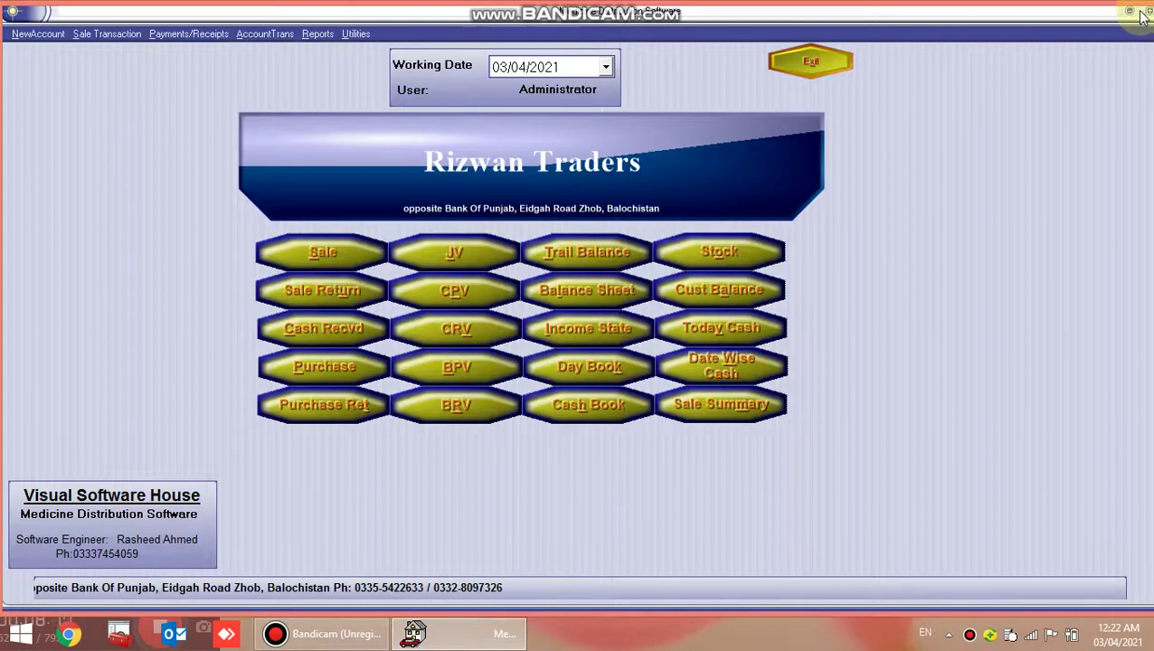
Step: Open the products list report, review the packing, purchase rate, trade price and retail price columns, and close it
{"action": "left_click", "coordinate": [316, 34]}
{"action": "left_click", "coordinate": [347, 313]}
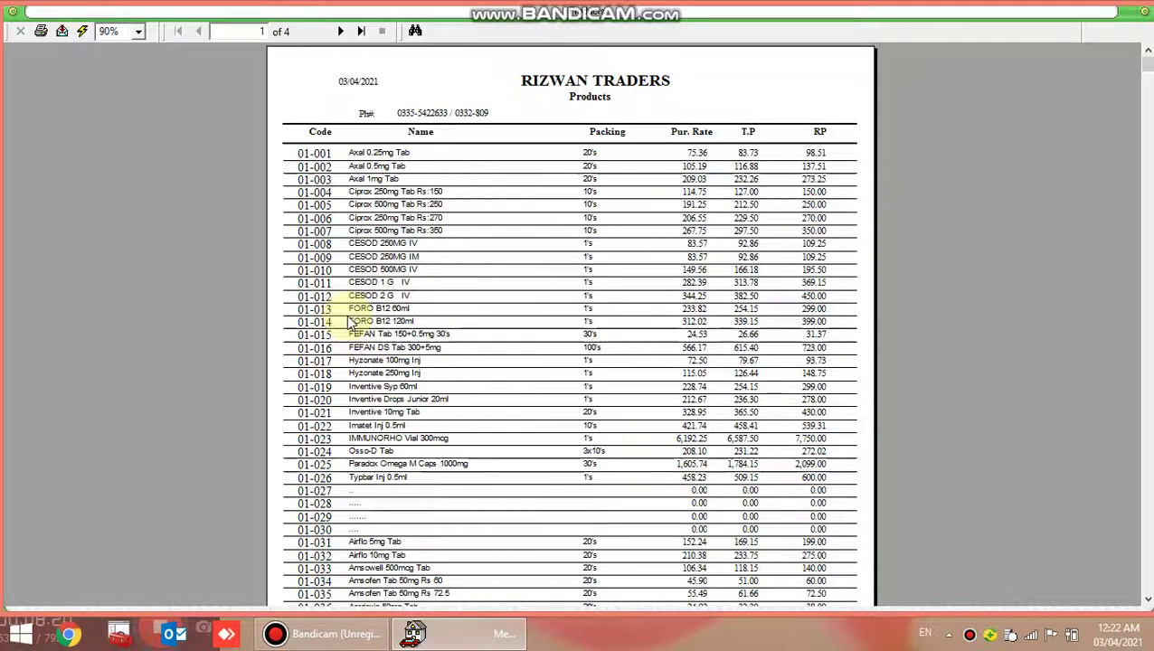
{"action": "left_click", "coordinate": [394, 398]}
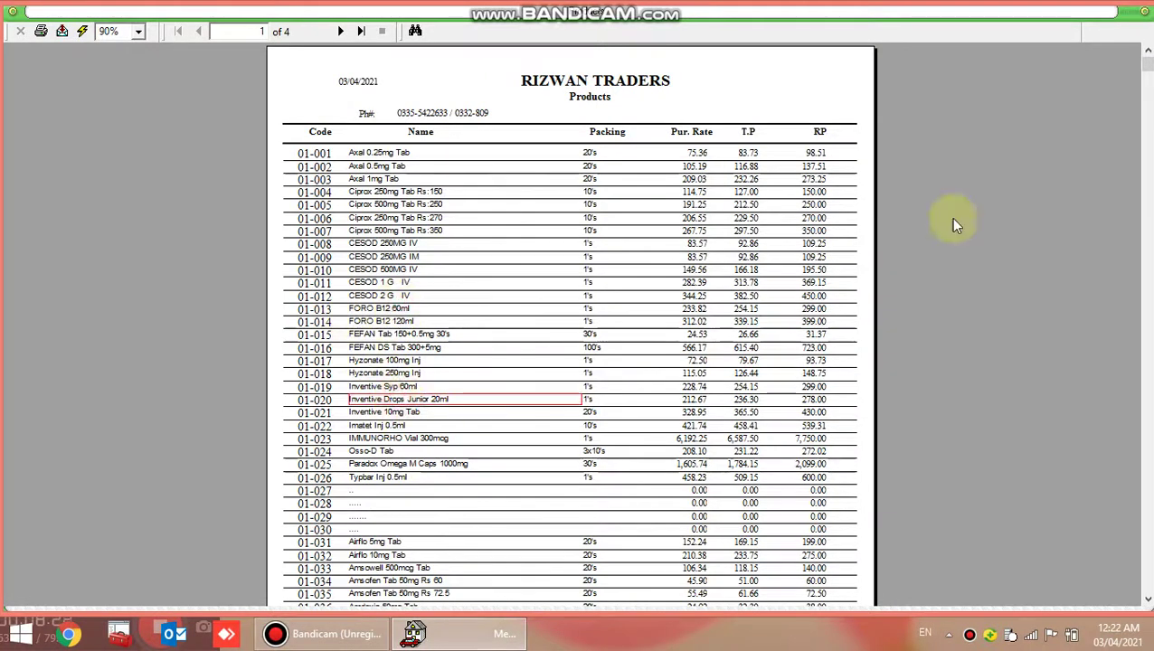
{"action": "left_click", "coordinate": [1145, 16]}
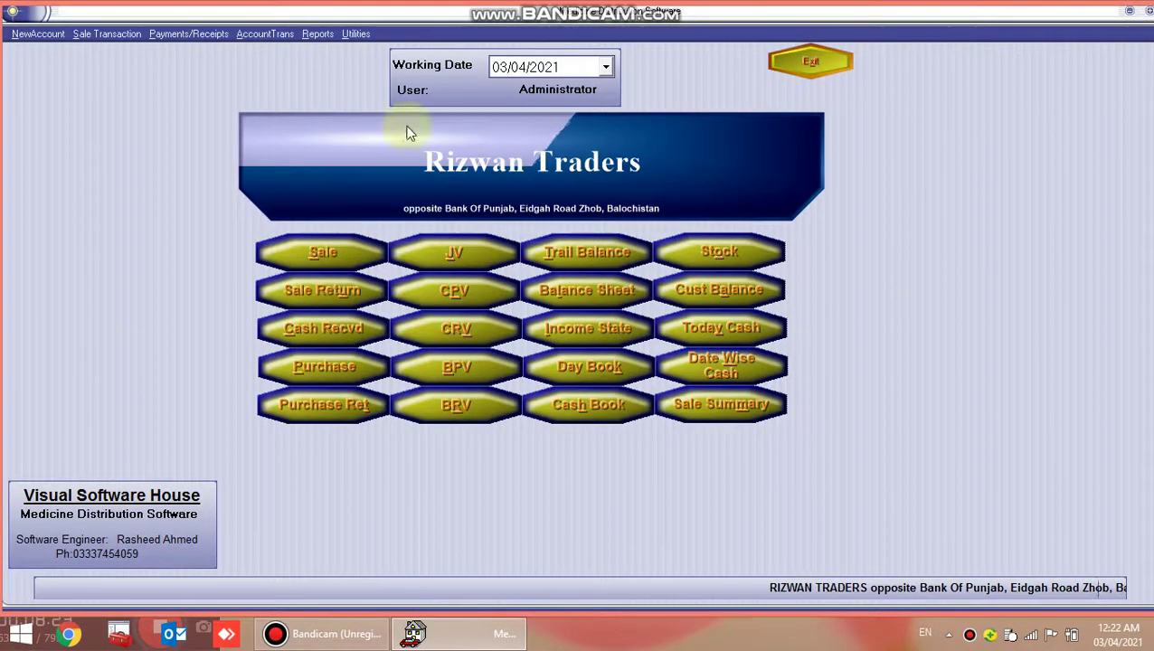
{"action": "left_click", "coordinate": [313, 36]}
{"action": "left_click", "coordinate": [261, 154]}
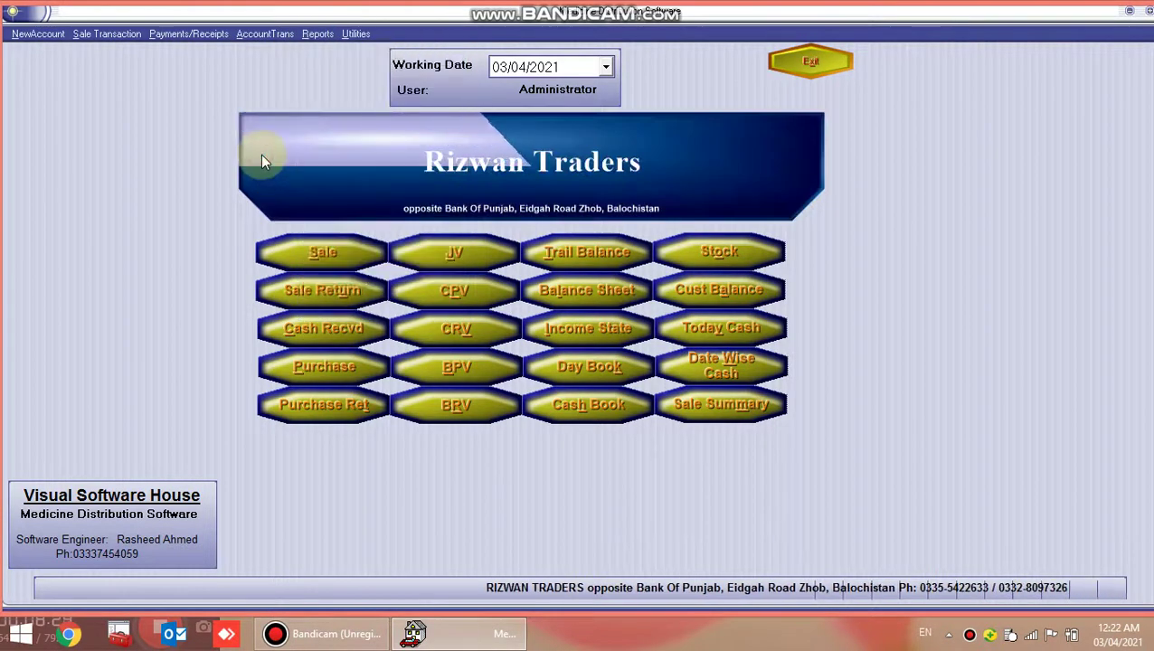